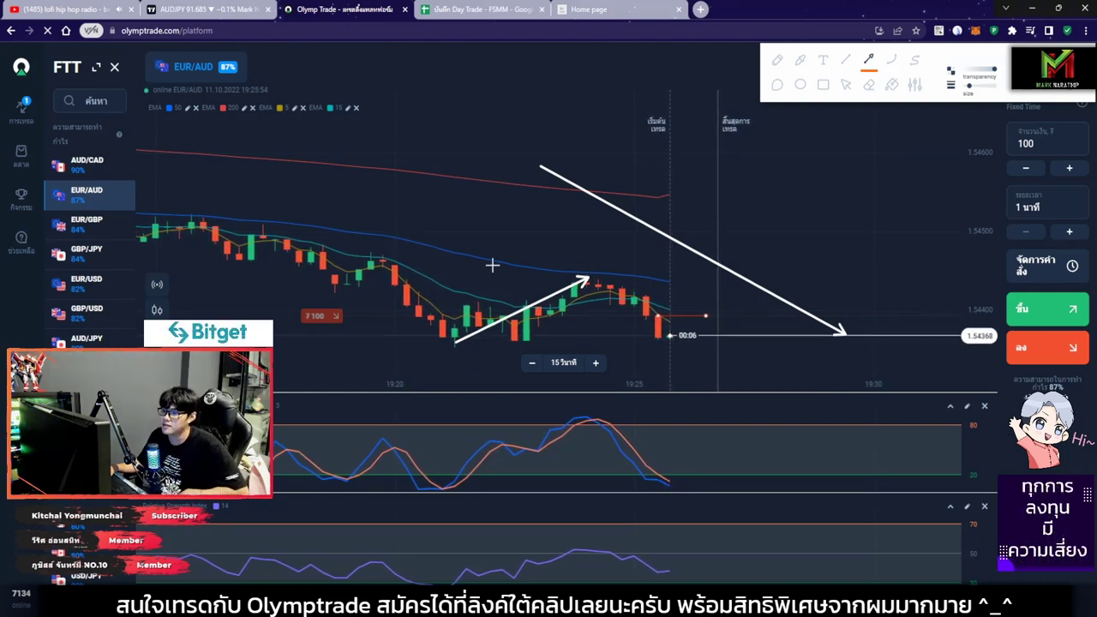
# Draw three more downward arrows around the latest EUR/AUD candles and box the newest decline in the stochastic indicator, adding an arrow inside.
pyautogui.moveTo(628, 274); pyautogui.dragTo(819, 360)
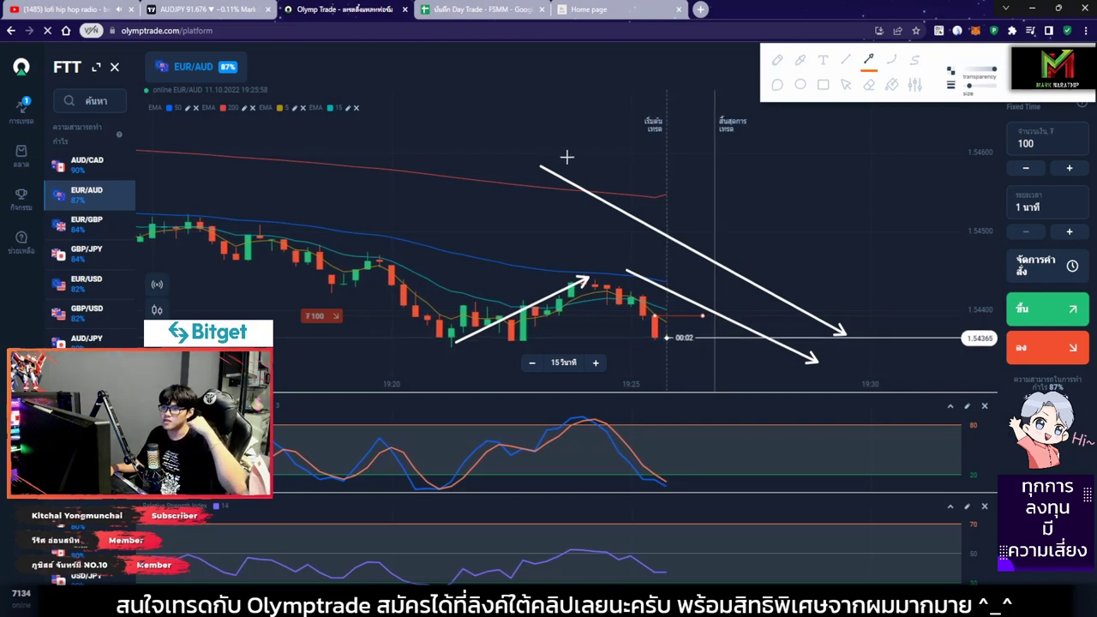
pyautogui.moveTo(549, 148); pyautogui.dragTo(874, 322)
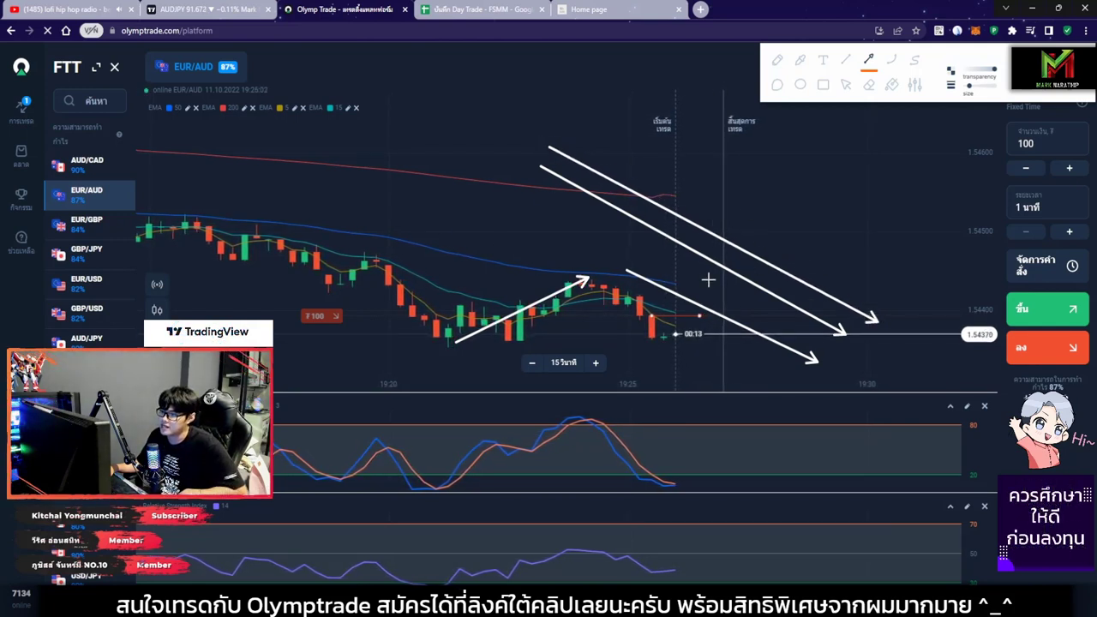
pyautogui.moveTo(704, 327); pyautogui.dragTo(810, 415)
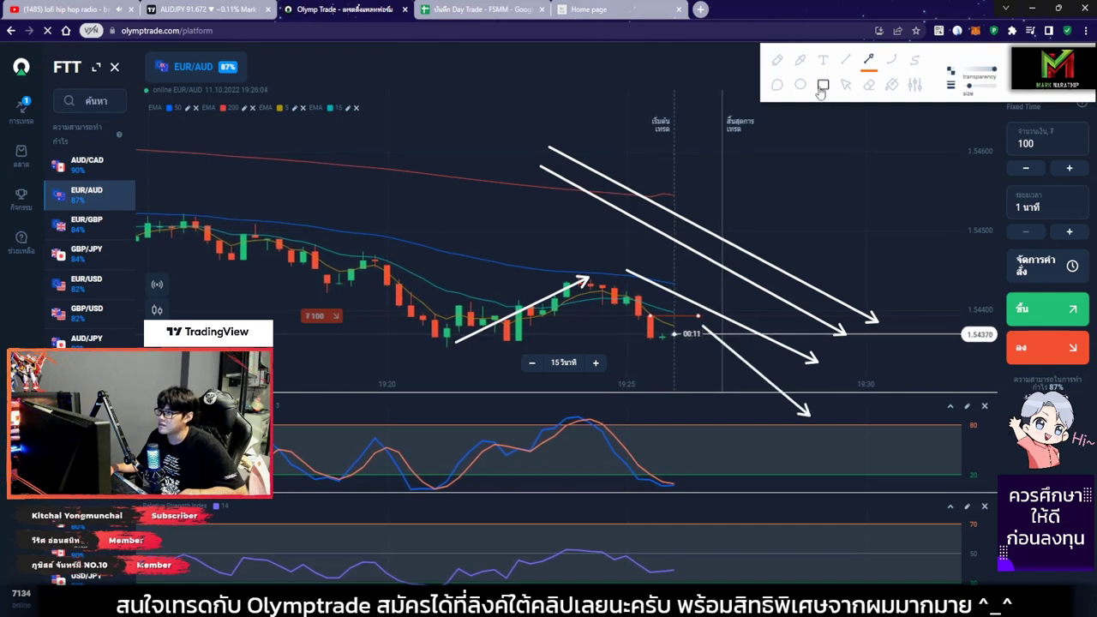
pyautogui.moveTo(567, 401); pyautogui.dragTo(704, 504)
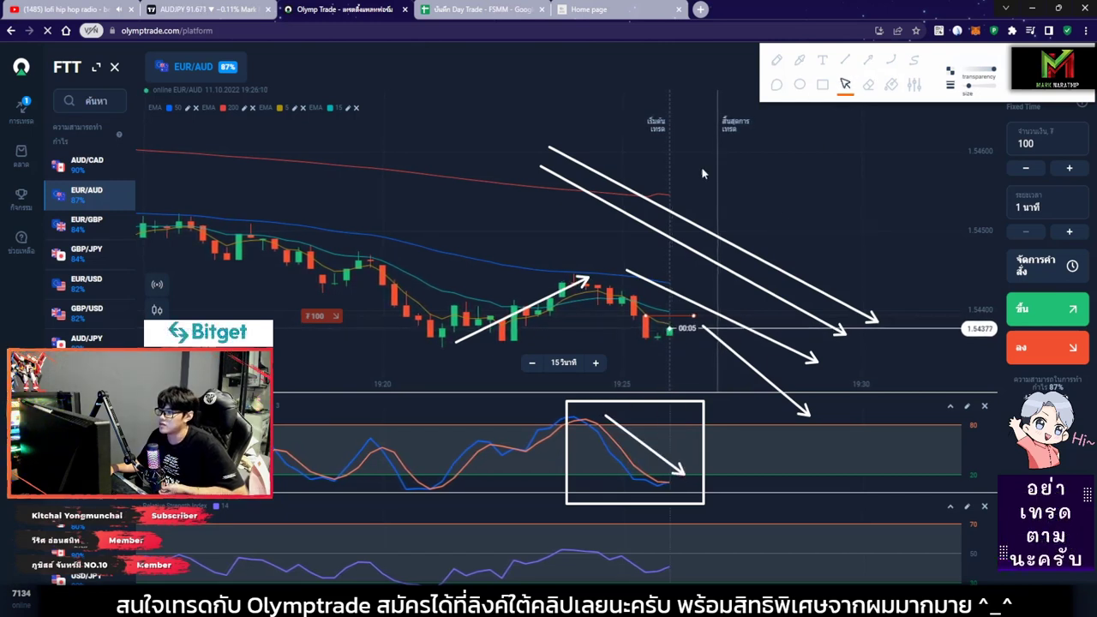
# Clear the chart annotations and examine the latest EUR/AUD candles both in close-up and within the wider trend.
pyautogui.press('Escape')
pyautogui.scroll(2, 771, 274)
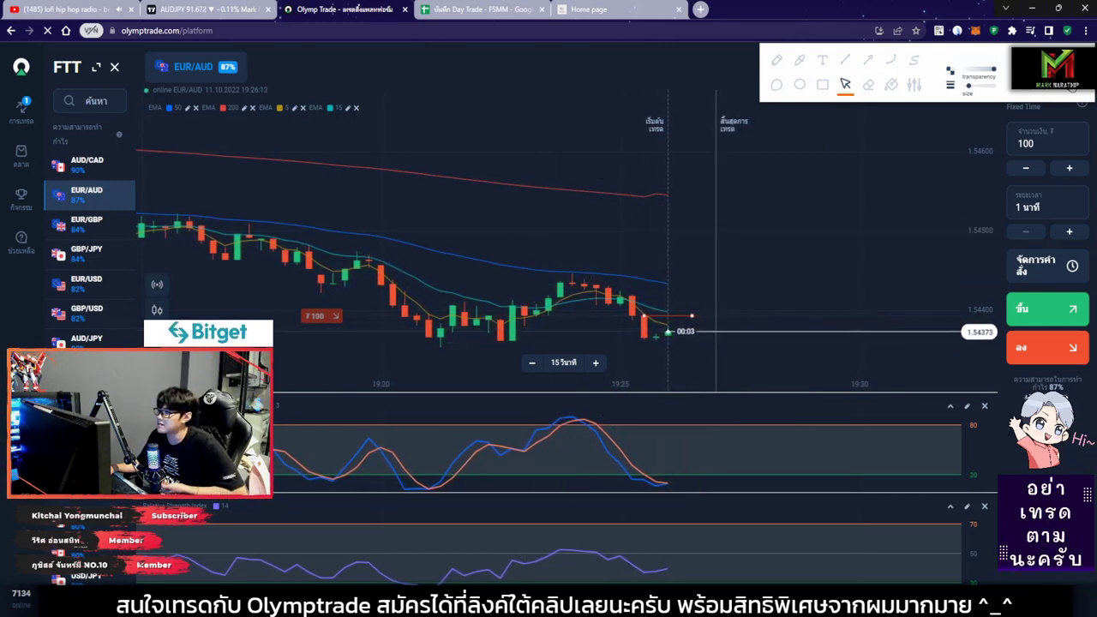
pyautogui.scroll(1, 773, 292)
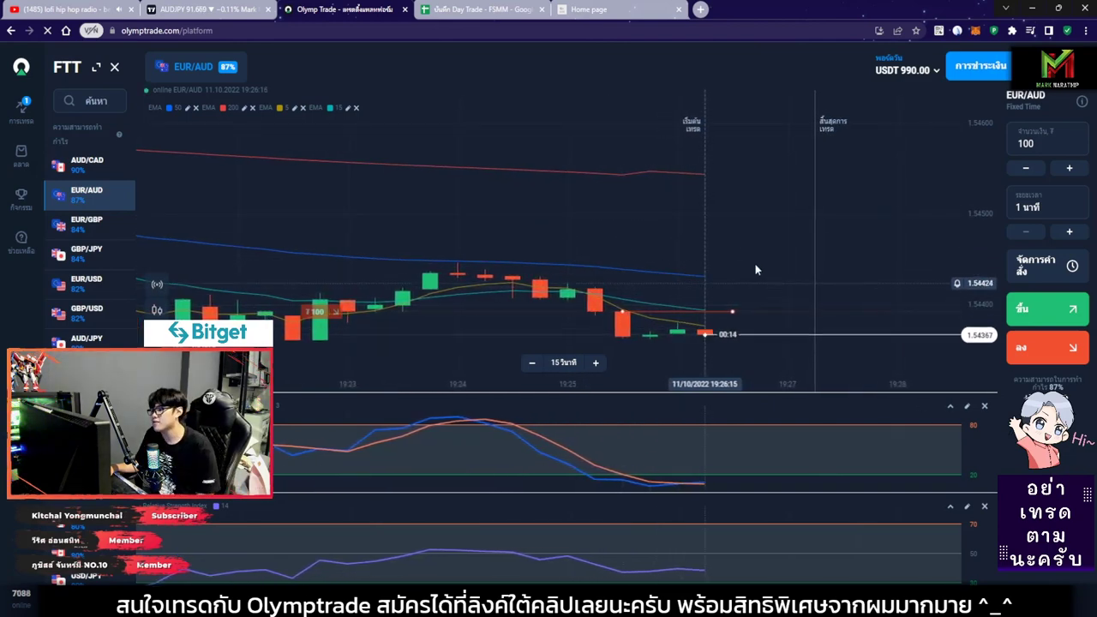
pyautogui.scroll(2, 754, 262)
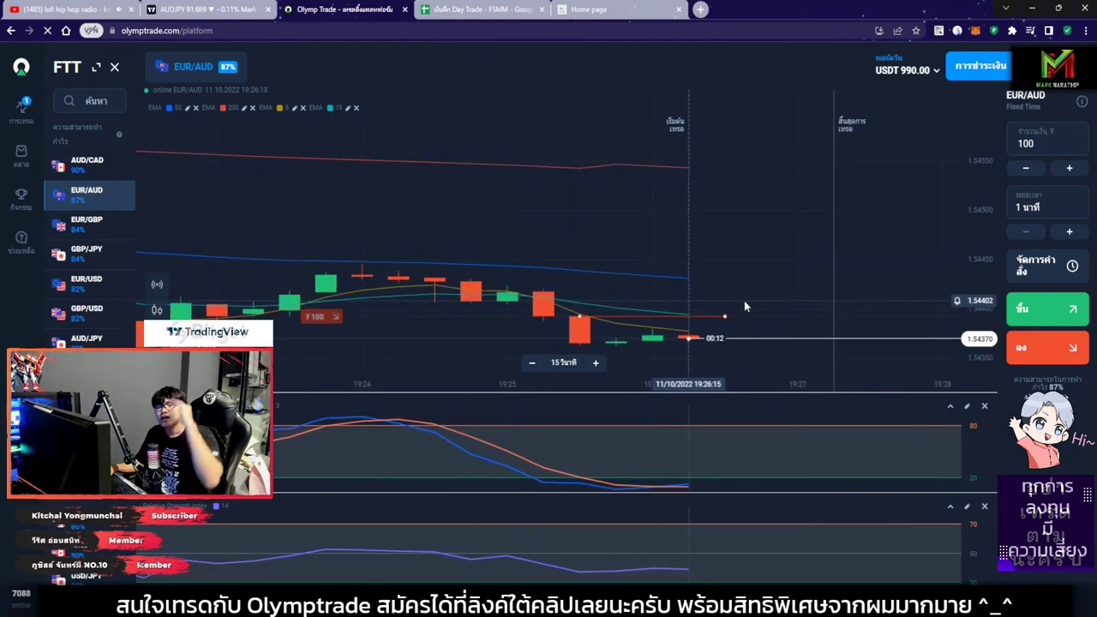
pyautogui.scroll(-3, 733, 311)
pyautogui.scroll(-2, 732, 312)
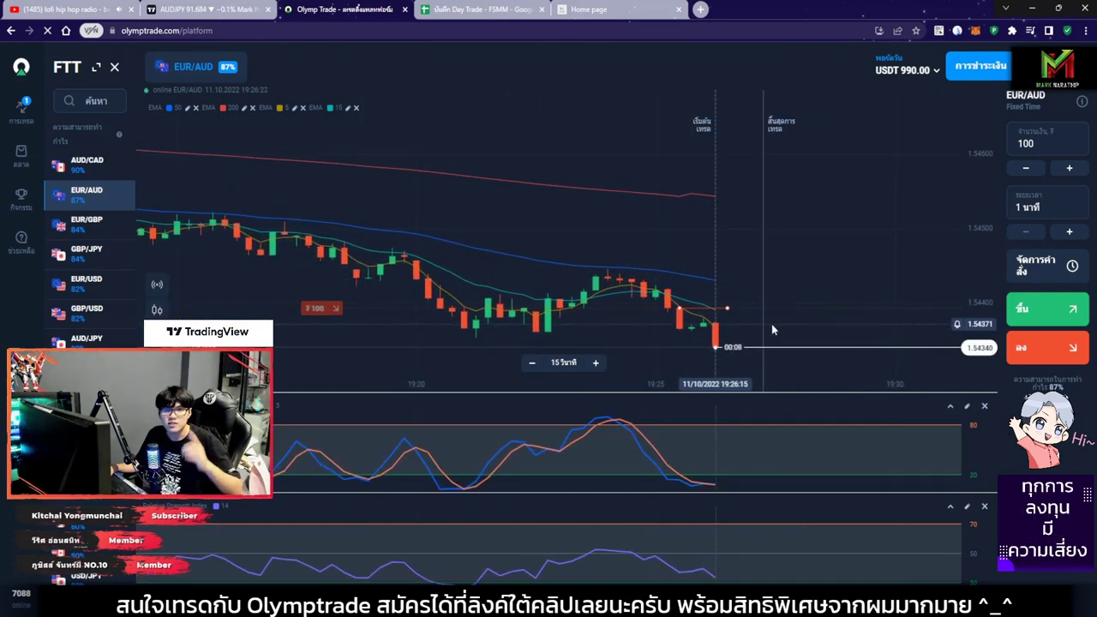
pyautogui.scroll(2, 767, 313)
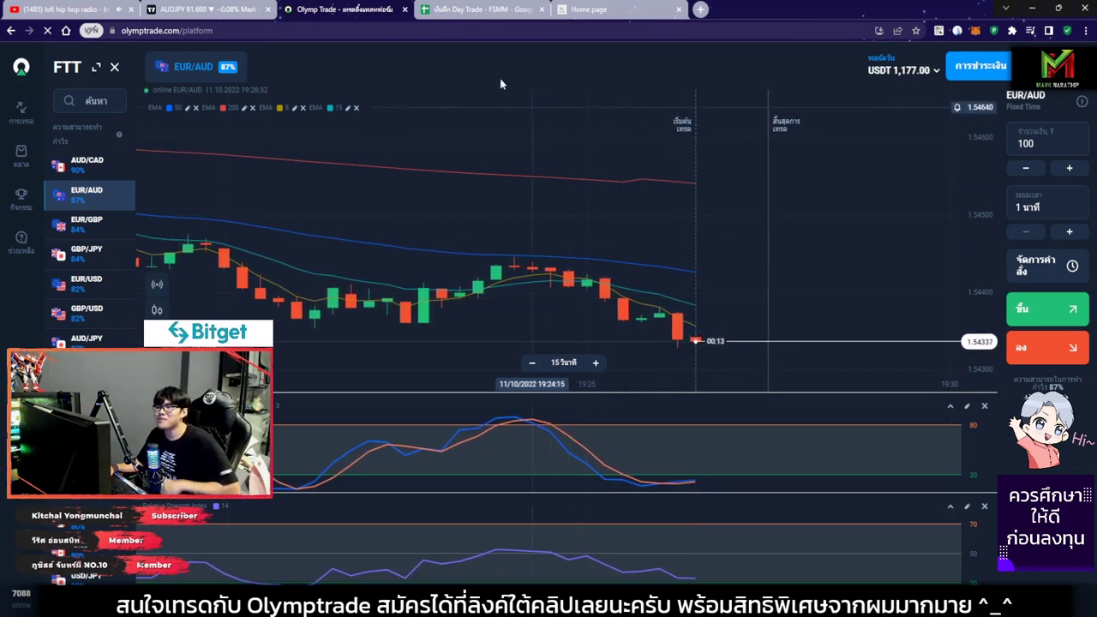
# Switch to the Day Trade log in Google Sheets and set the first trade's return in E4 to 87%.
pyautogui.click(484, 9)
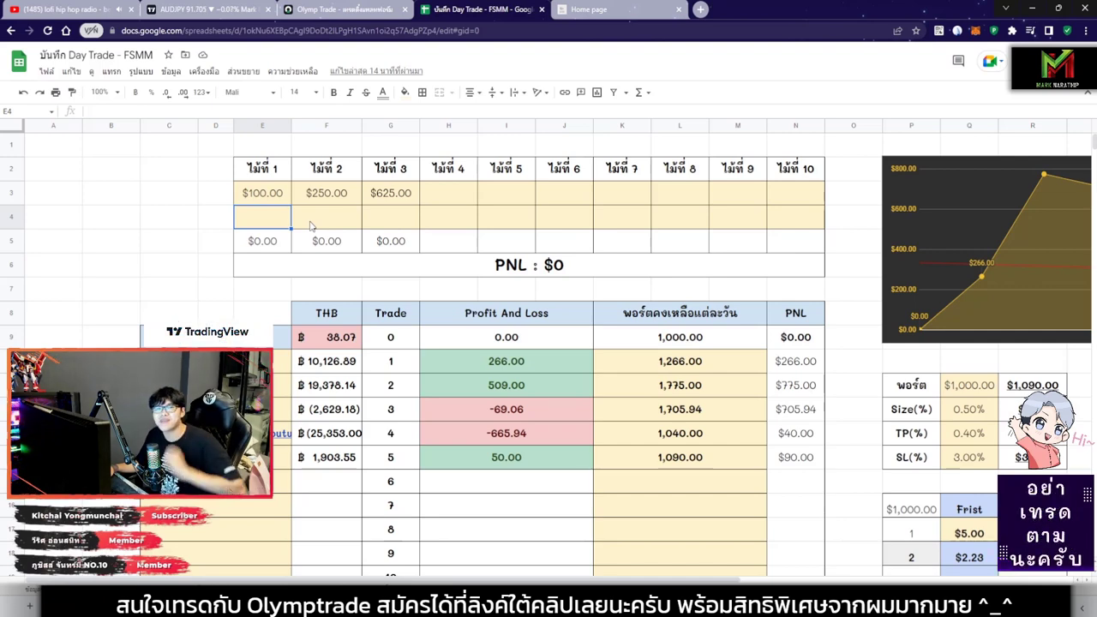
pyautogui.press('Return')
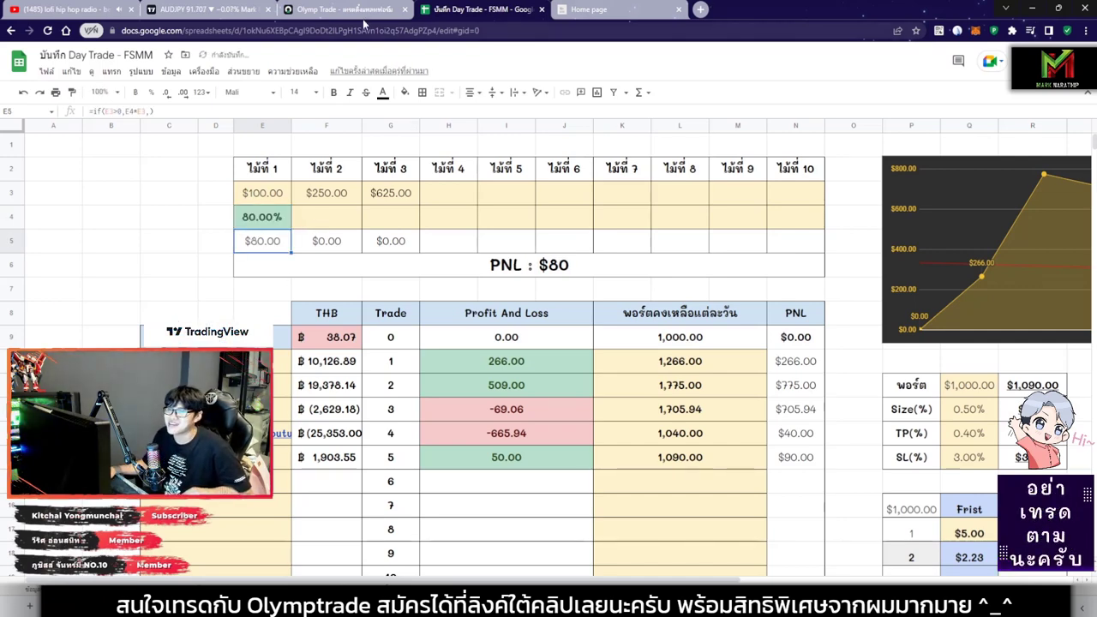
pyautogui.click(360, 12)
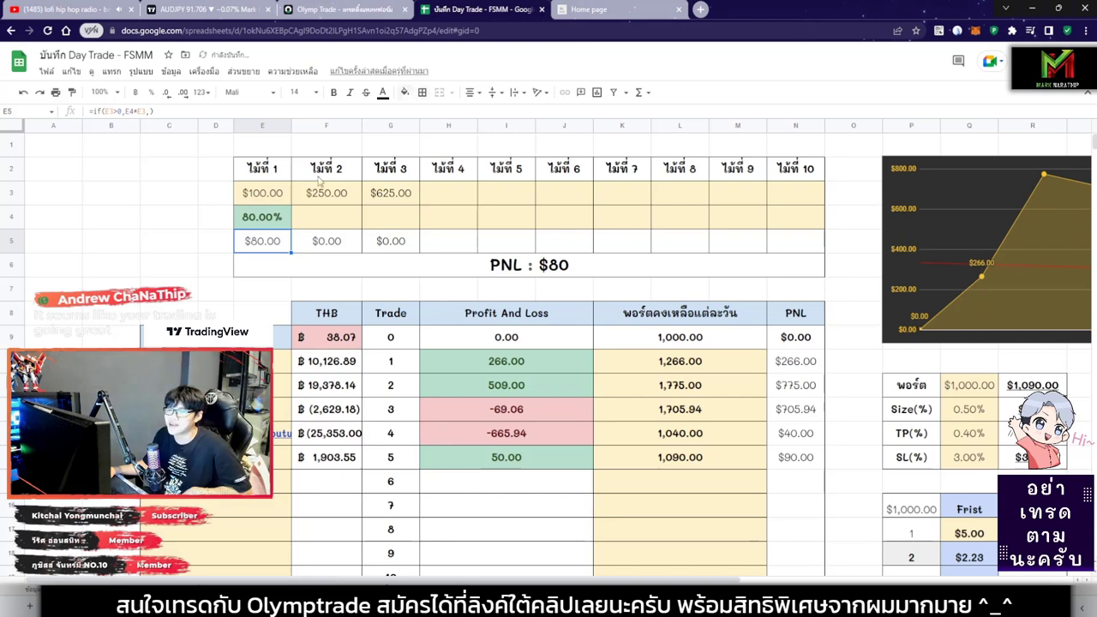
pyautogui.click(459, 10)
pyautogui.click(270, 222)
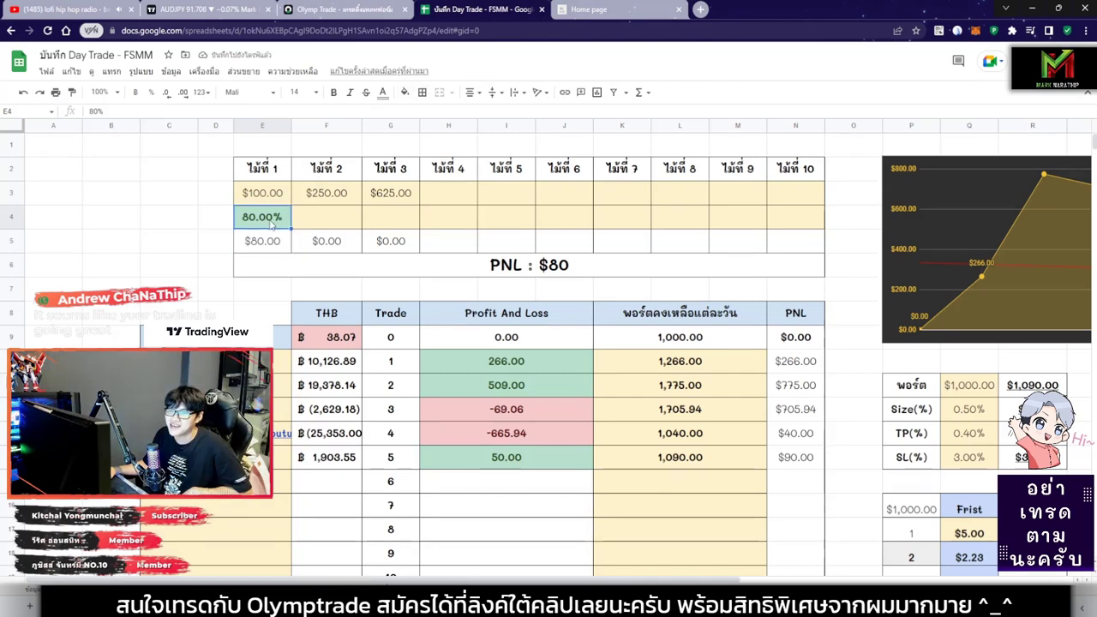
pyautogui.write('87%')
pyautogui.press('Return')
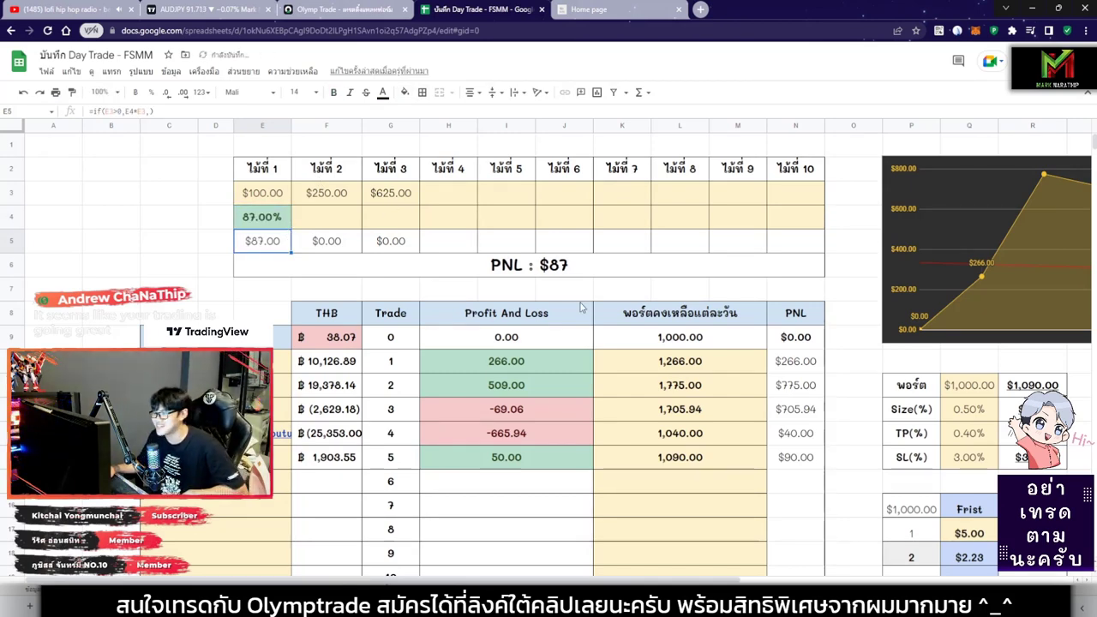
# Check the account balance on Olymp Trade and record 1,177 in the Day Trade log as trade 6's remaining portfolio.
pyautogui.click(347, 9)
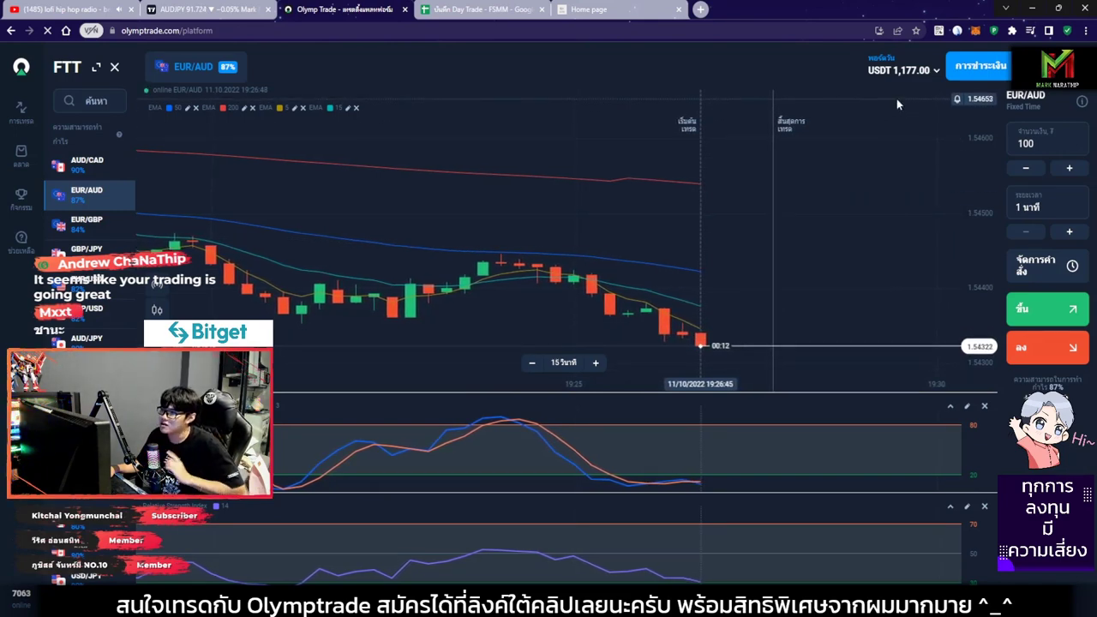
pyautogui.click(484, 7)
pyautogui.click(662, 298)
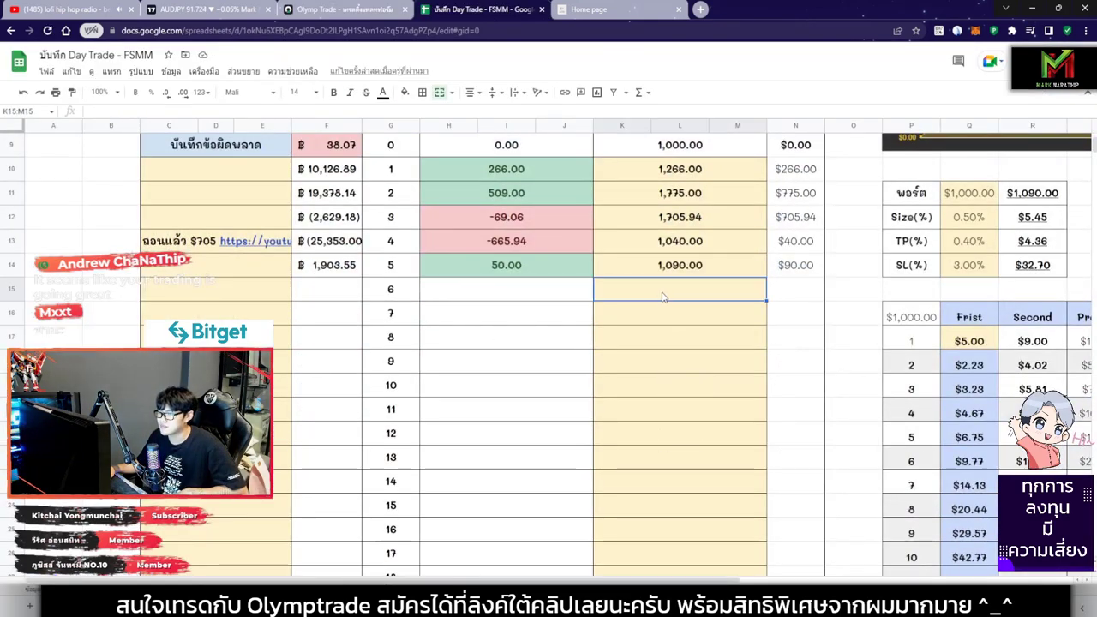
pyautogui.press('Return')
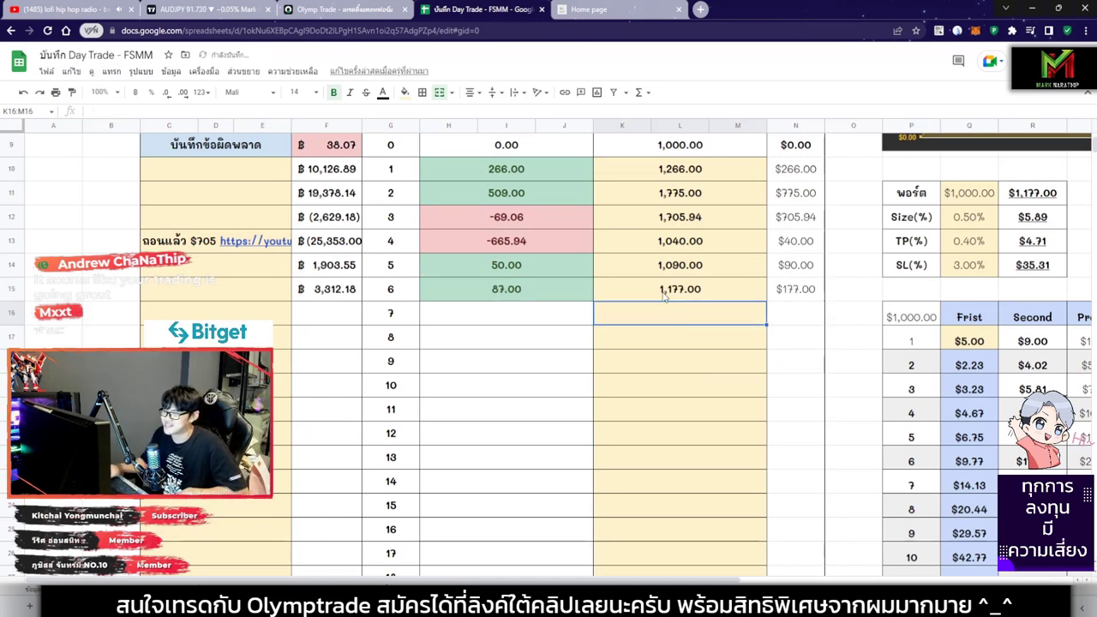
# Review trade 6's profit and its THB equivalent in the log, glancing at the Olymp Trade chart in between.
pyautogui.click(522, 300)
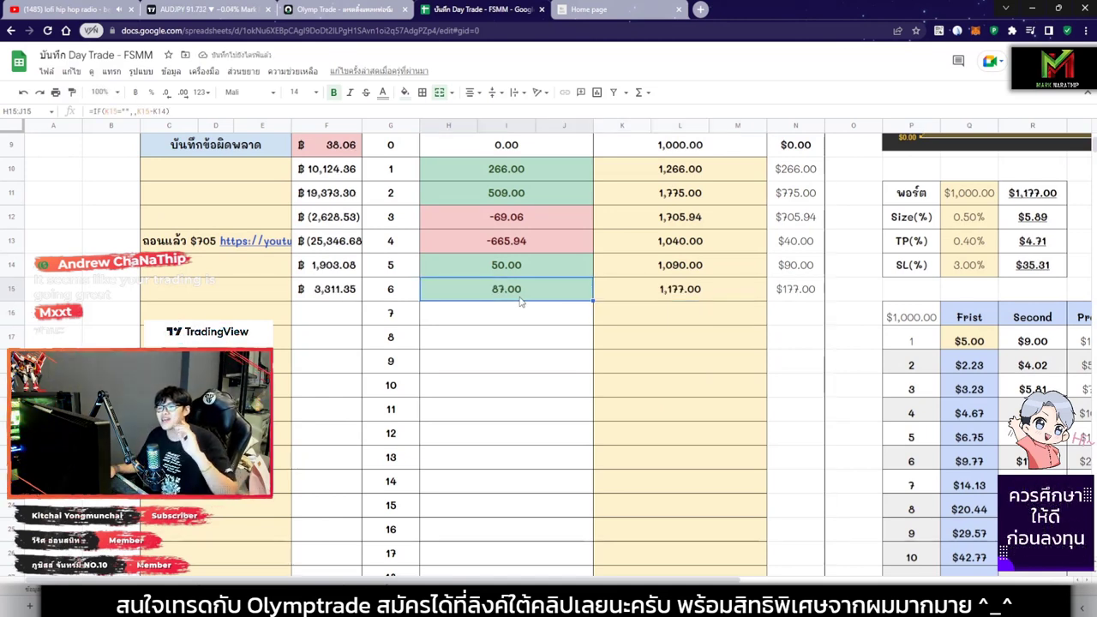
pyautogui.scroll(-1, 513, 267)
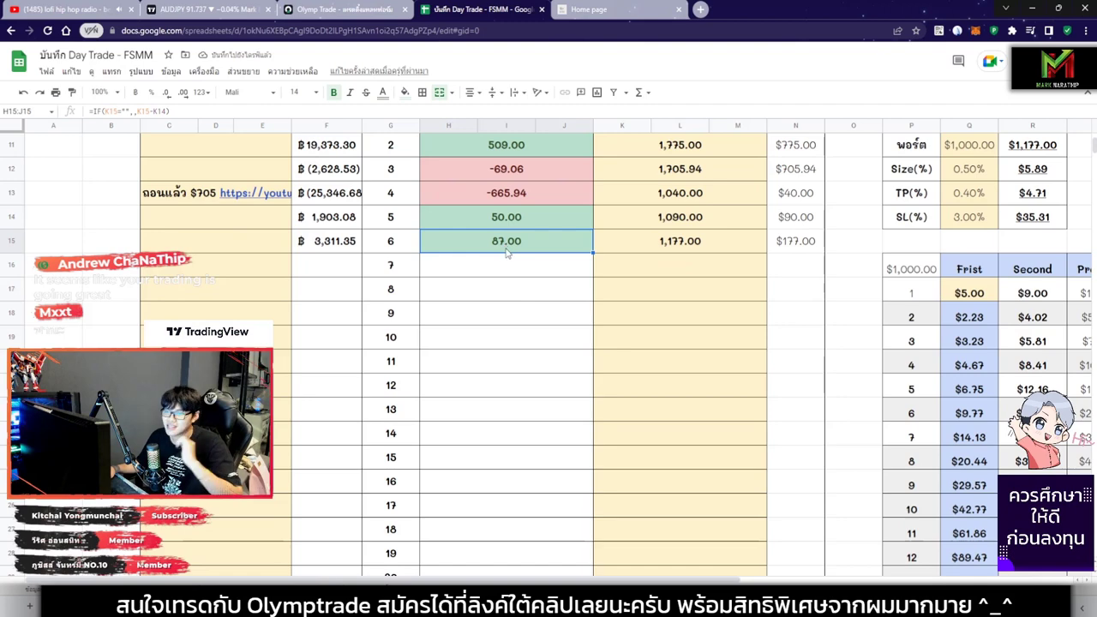
pyautogui.click(341, 17)
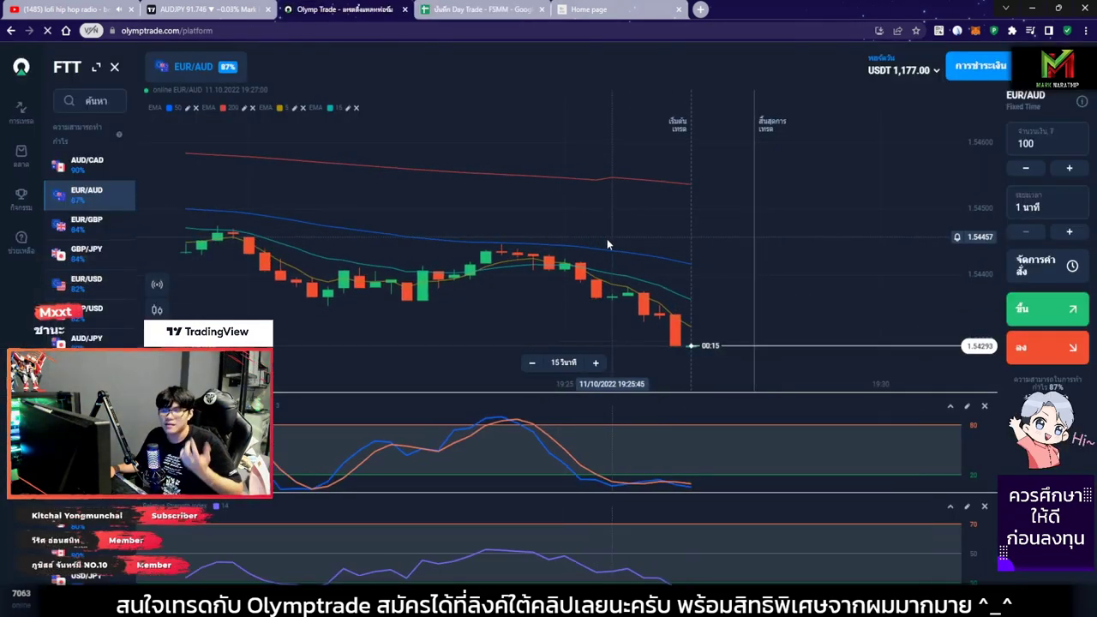
pyautogui.click(480, 9)
pyautogui.click(346, 246)
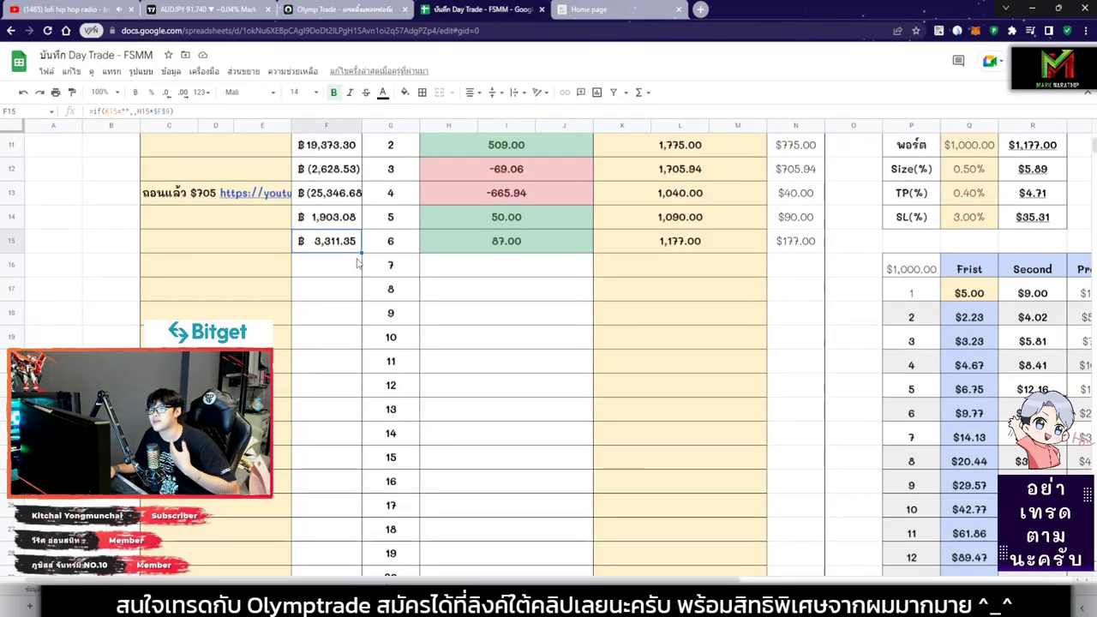
pyautogui.scroll(5, 656, 245)
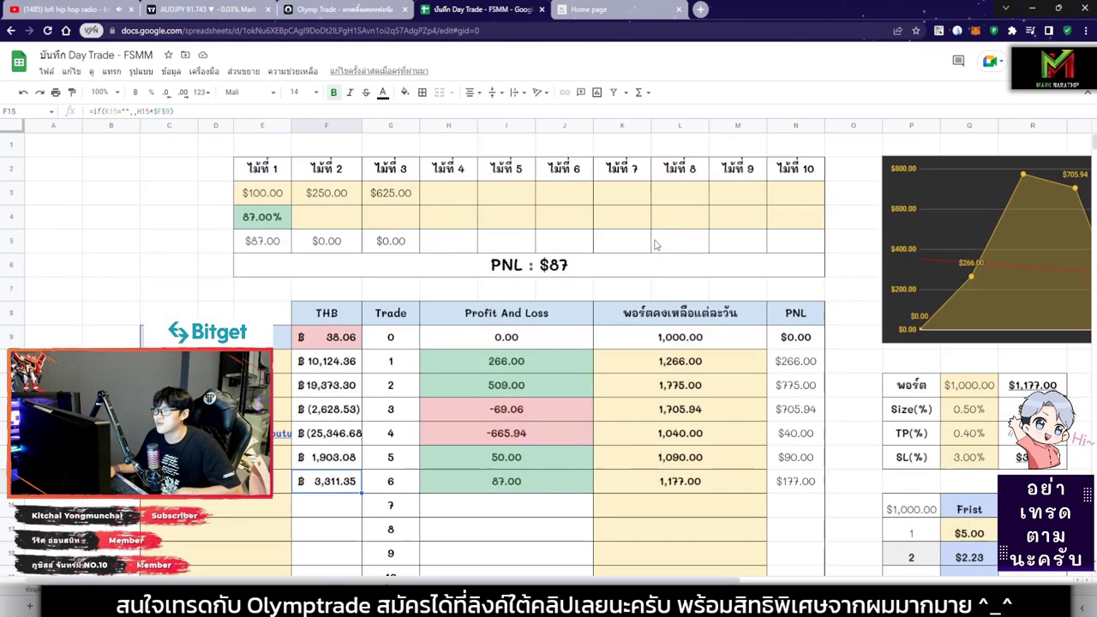
# Switch to Olymp Trade and examine the wider EUR/AUD price history with its moving averages.
pyautogui.click(338, 10)
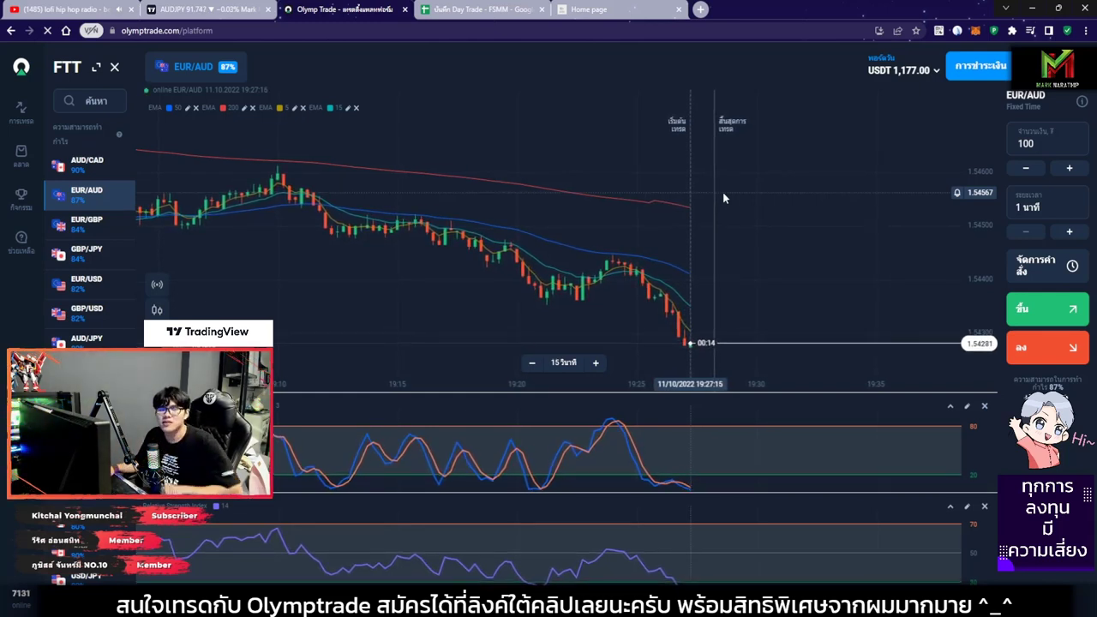
pyautogui.scroll(-2, 735, 194)
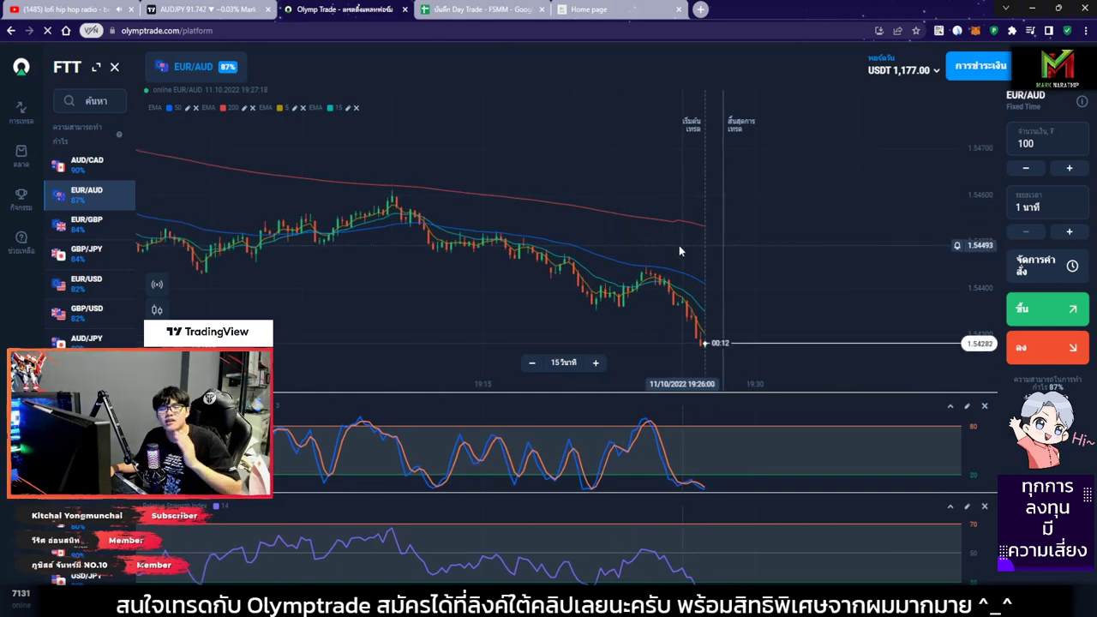
pyautogui.scroll(-2, 658, 219)
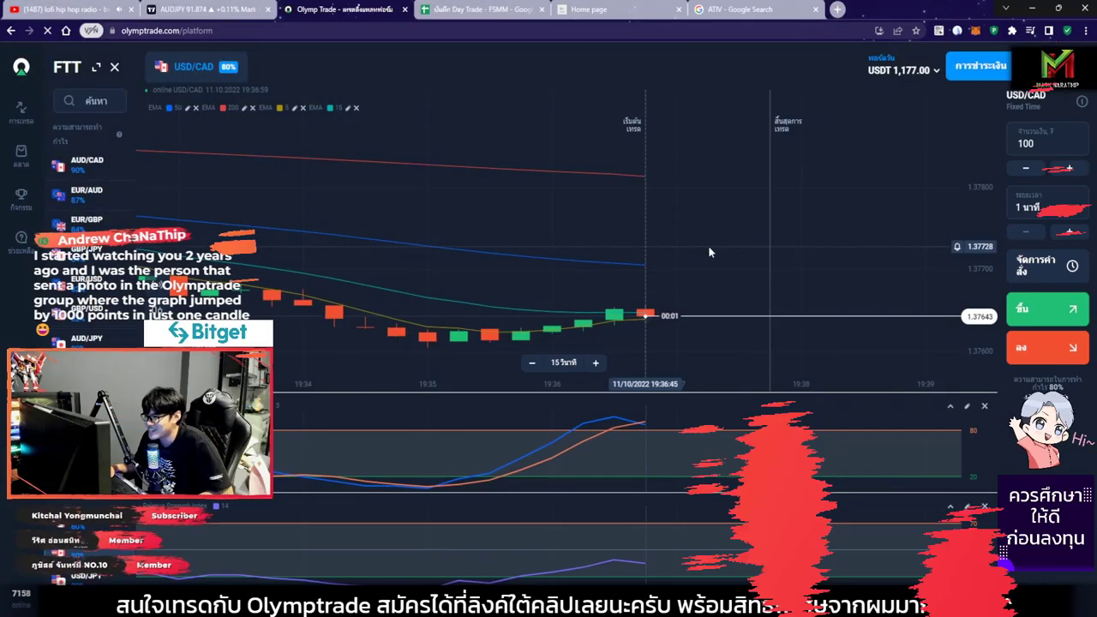
# Draw a long downward arrow above the 200 EMA across the USD/CAD price history and clear it after showing the trend.
pyautogui.scroll(2, 710, 248)
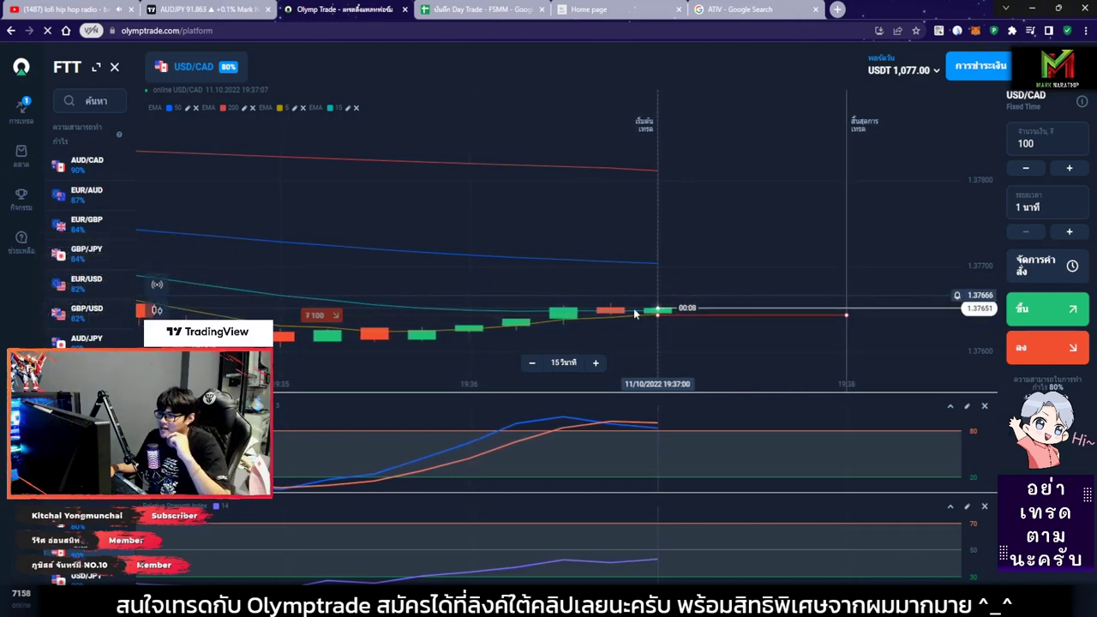
pyautogui.scroll(-2, 692, 244)
pyautogui.scroll(-5, 698, 255)
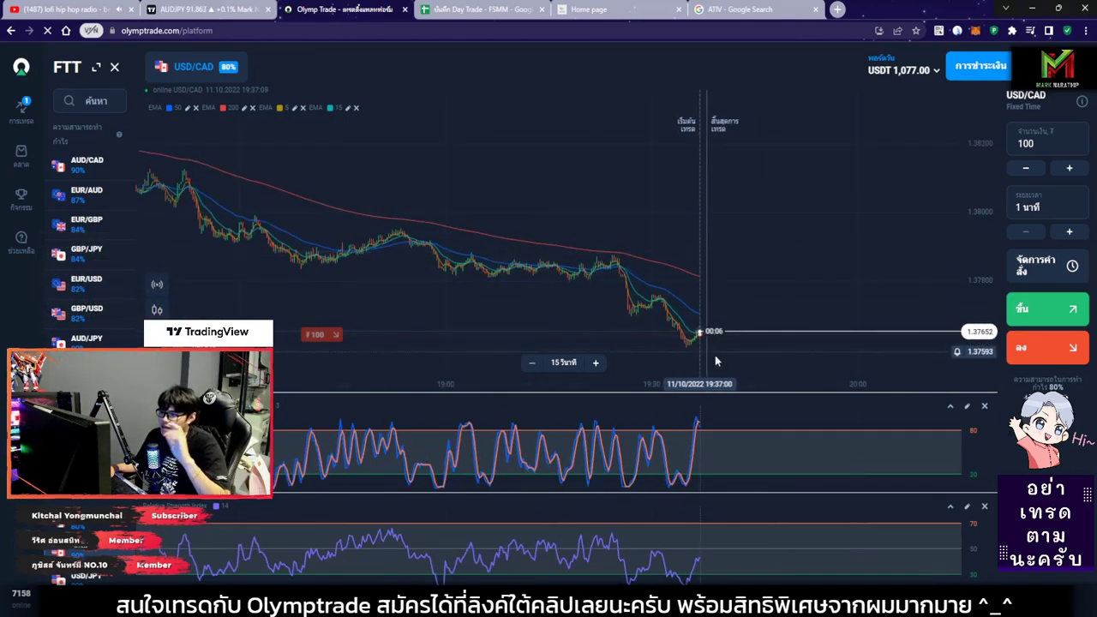
pyautogui.moveTo(701, 238); pyautogui.dragTo(831, 263)
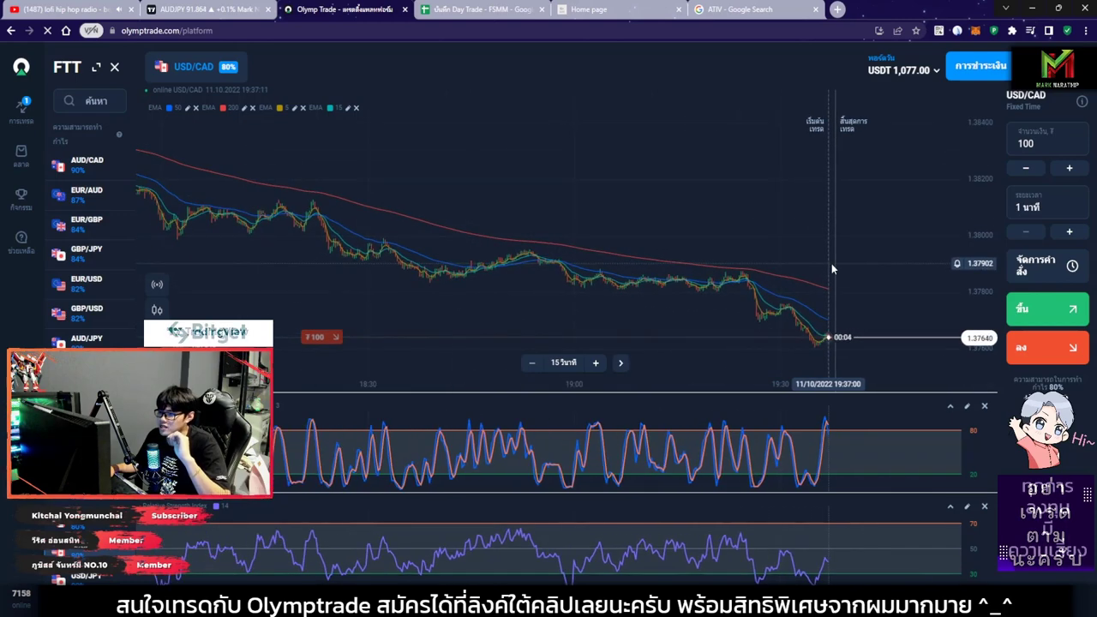
pyautogui.hotkey('ctrl', 'alt', 'g')
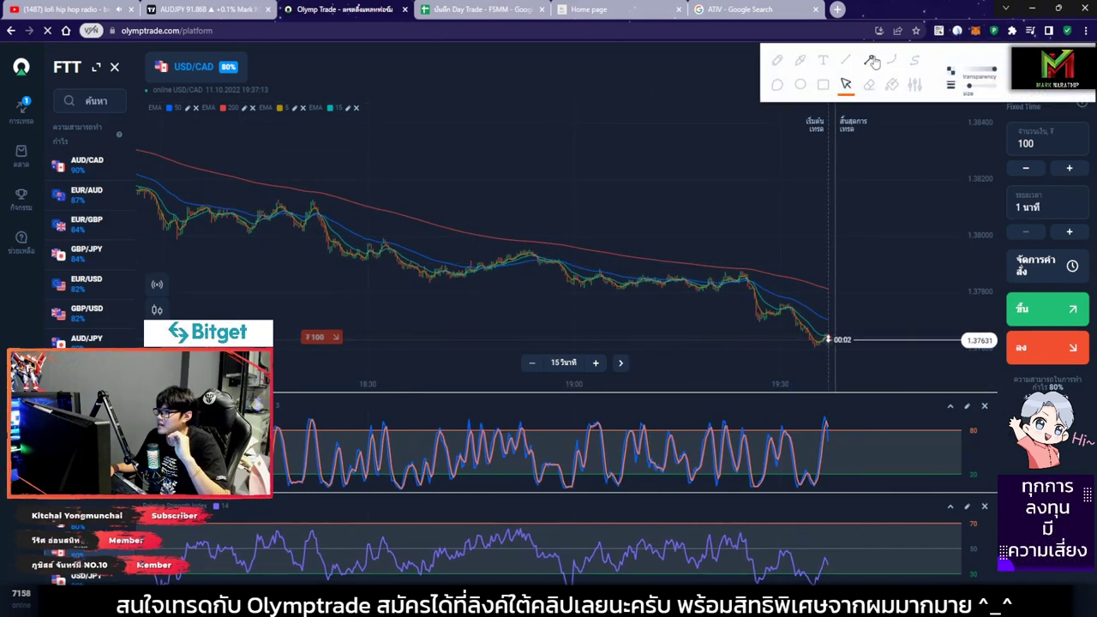
pyautogui.moveTo(183, 143); pyautogui.dragTo(849, 280)
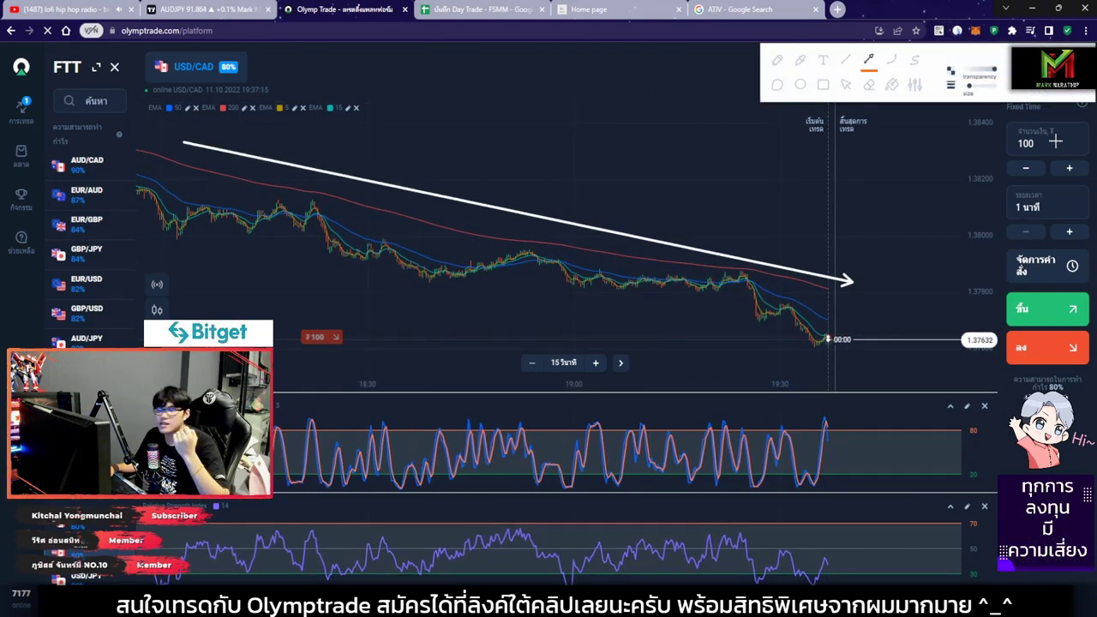
pyautogui.click(845, 83)
# Annotate the recent USD/CAD candles with an upward arrow along the 19:35–19:37 rebound and four parallel downward arrows above and below it.
pyautogui.scroll(5, 859, 284)
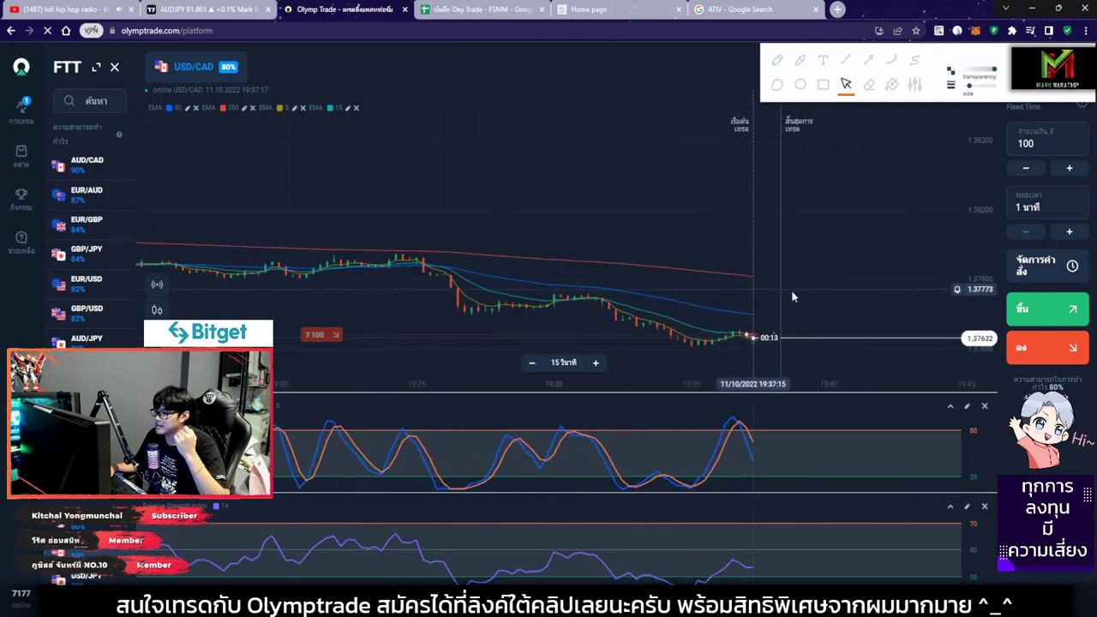
pyautogui.moveTo(594, 228); pyautogui.dragTo(825, 315)
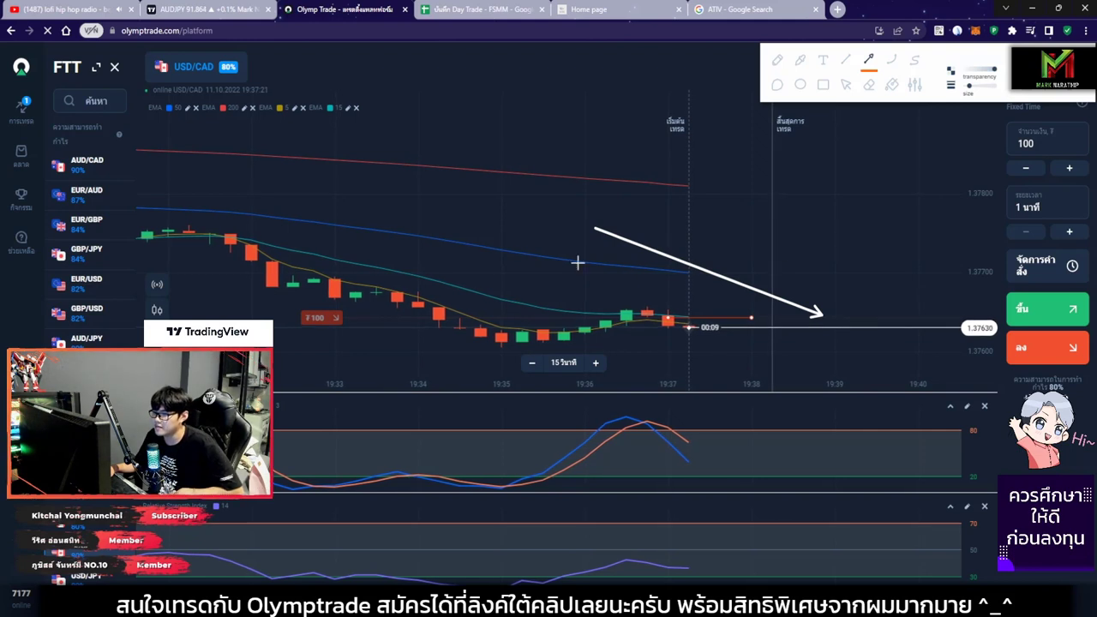
pyautogui.moveTo(506, 342); pyautogui.dragTo(644, 306)
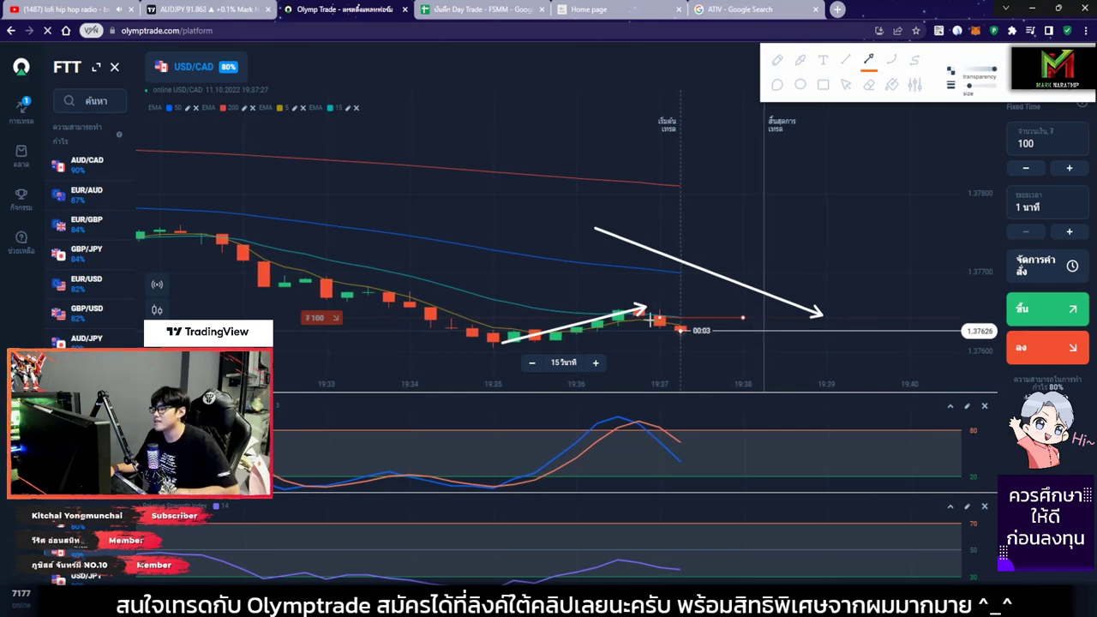
pyautogui.moveTo(593, 206); pyautogui.dragTo(847, 310)
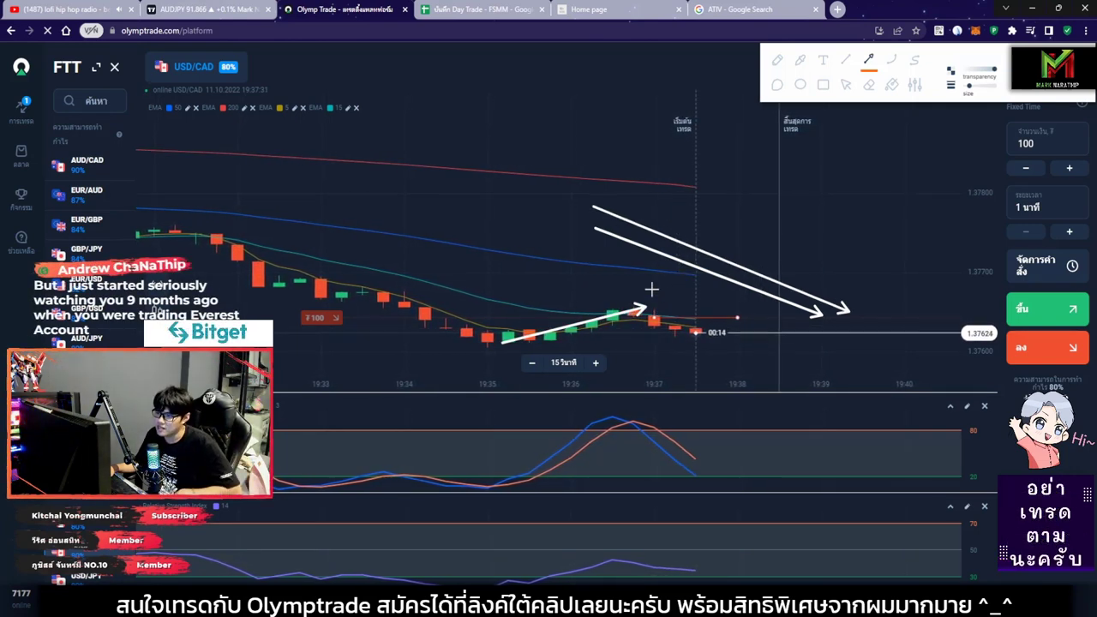
pyautogui.moveTo(646, 286); pyautogui.dragTo(823, 343)
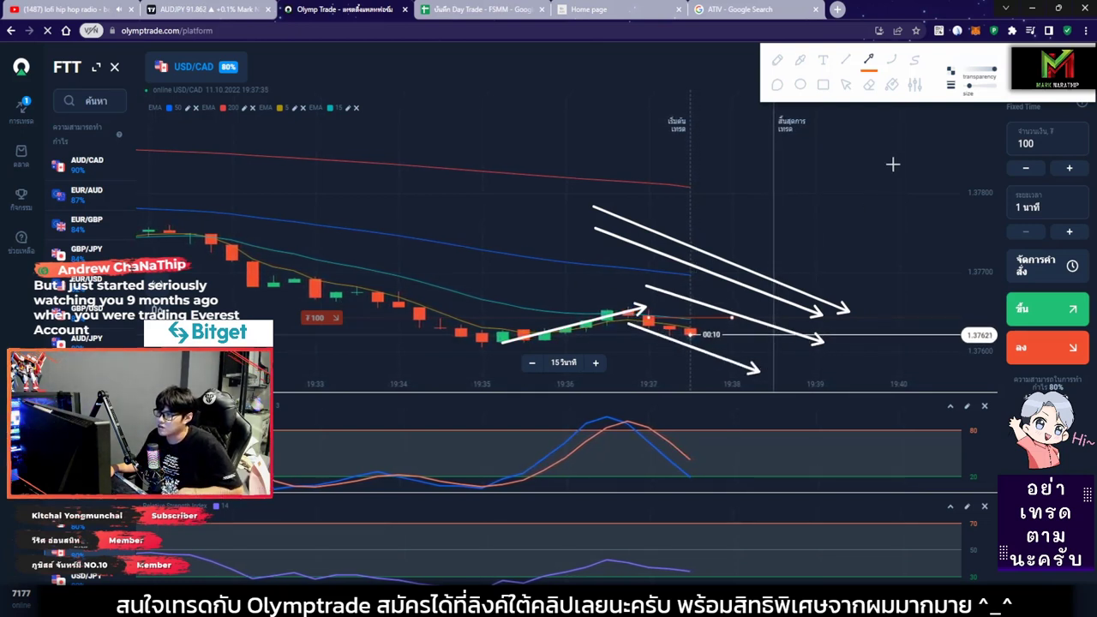
# Box the stochastic downturn near 19:37, add five short downward arrows above the USD/CAD candles, and clear all annotations.
pyautogui.moveTo(598, 397); pyautogui.dragTo(705, 485)
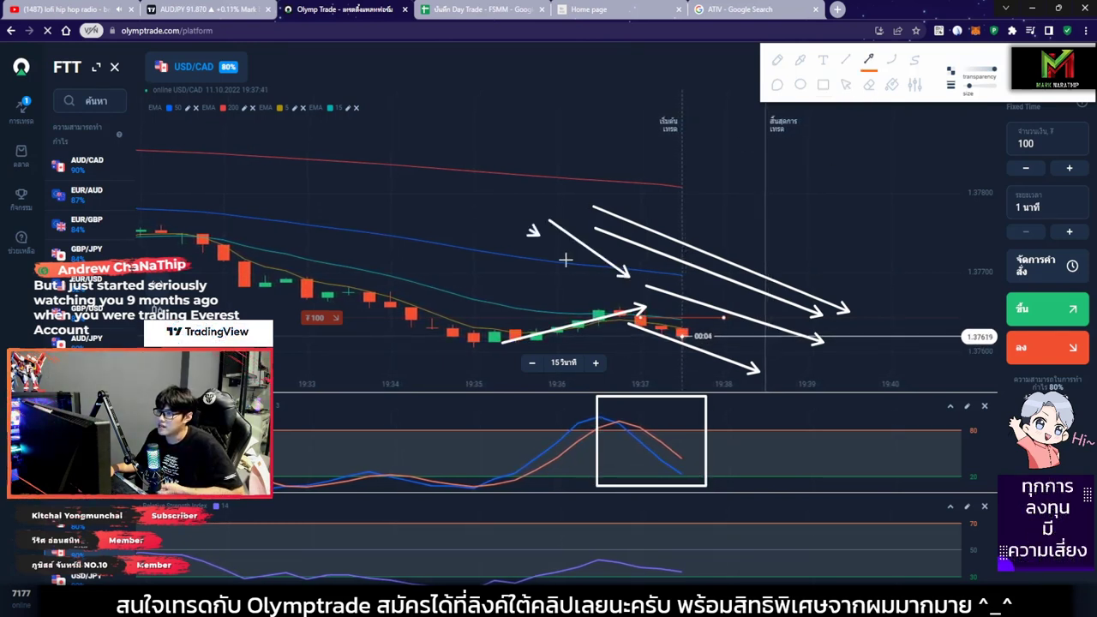
pyautogui.click(845, 84)
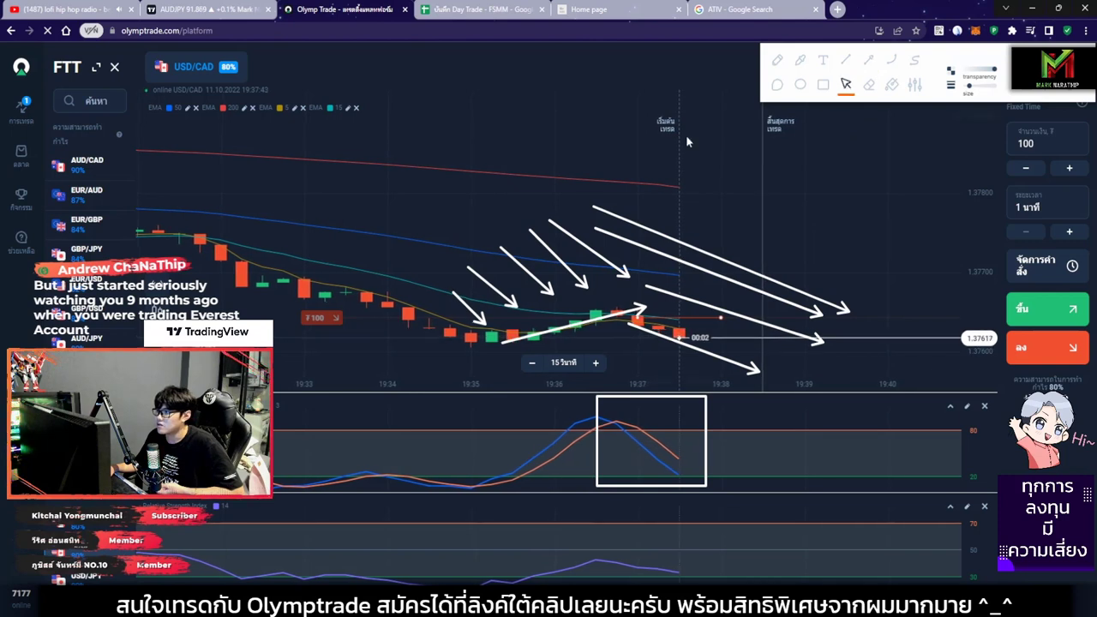
pyautogui.press('Escape')
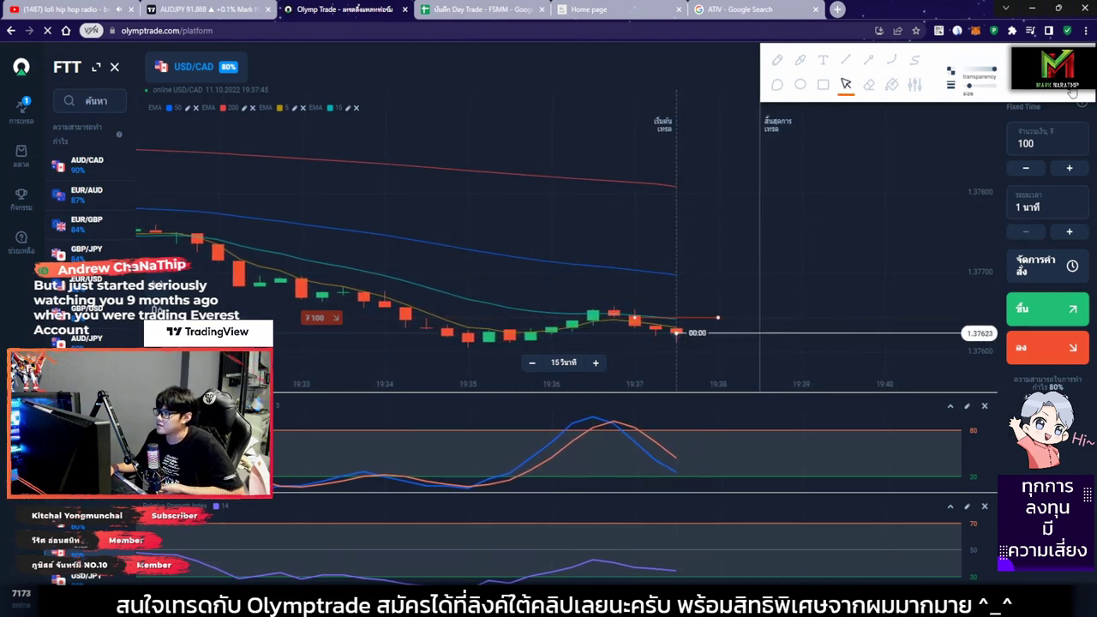
# Follow the open USD/CAD downward trade on the one-minute countdown until it expires, checking the candles against the entry line.
pyautogui.scroll(3, 780, 284)
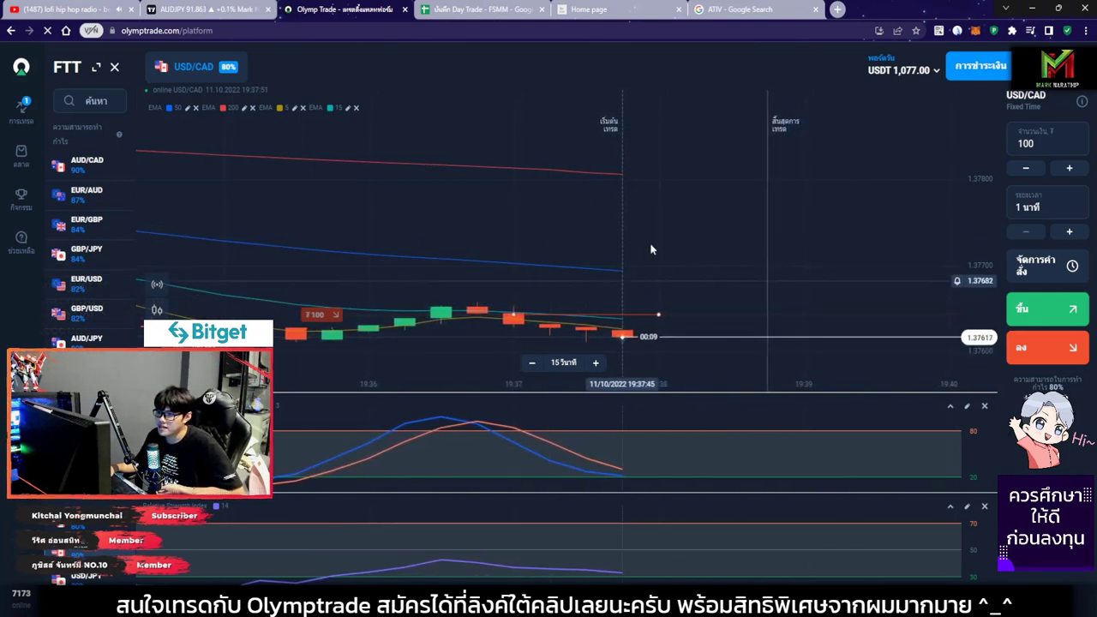
pyautogui.scroll(-2, 699, 316)
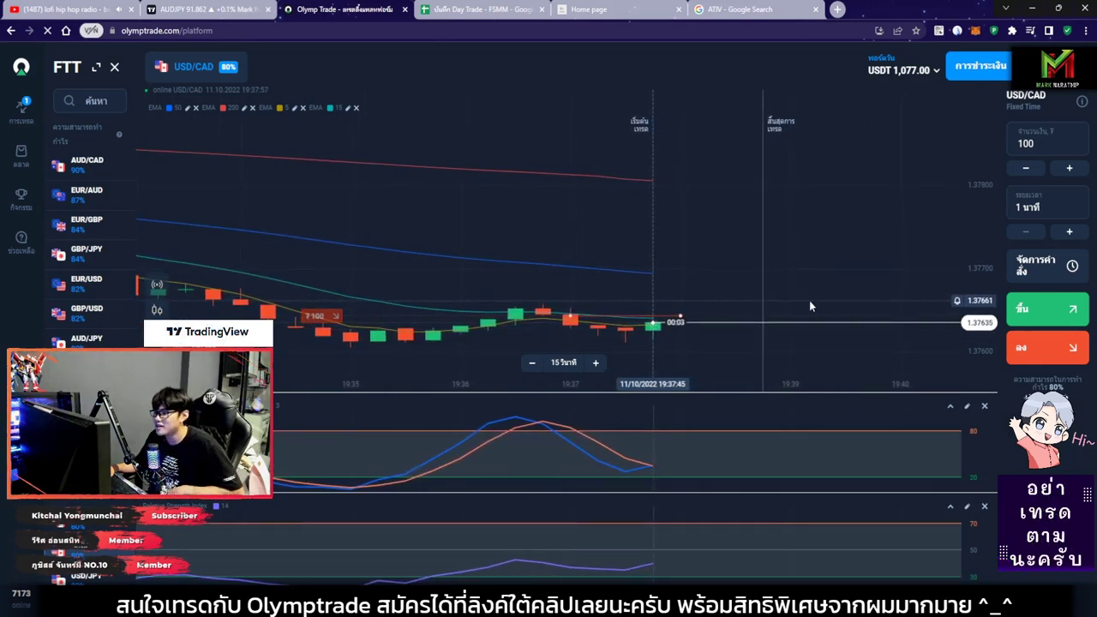
pyautogui.scroll(2, 808, 300)
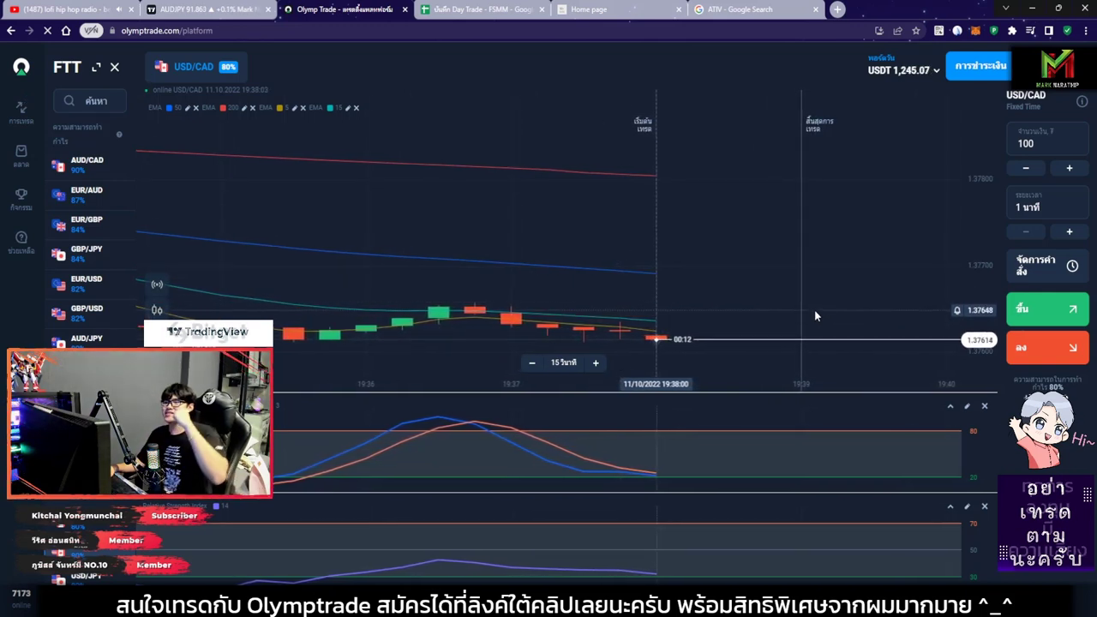
pyautogui.scroll(-3, 801, 296)
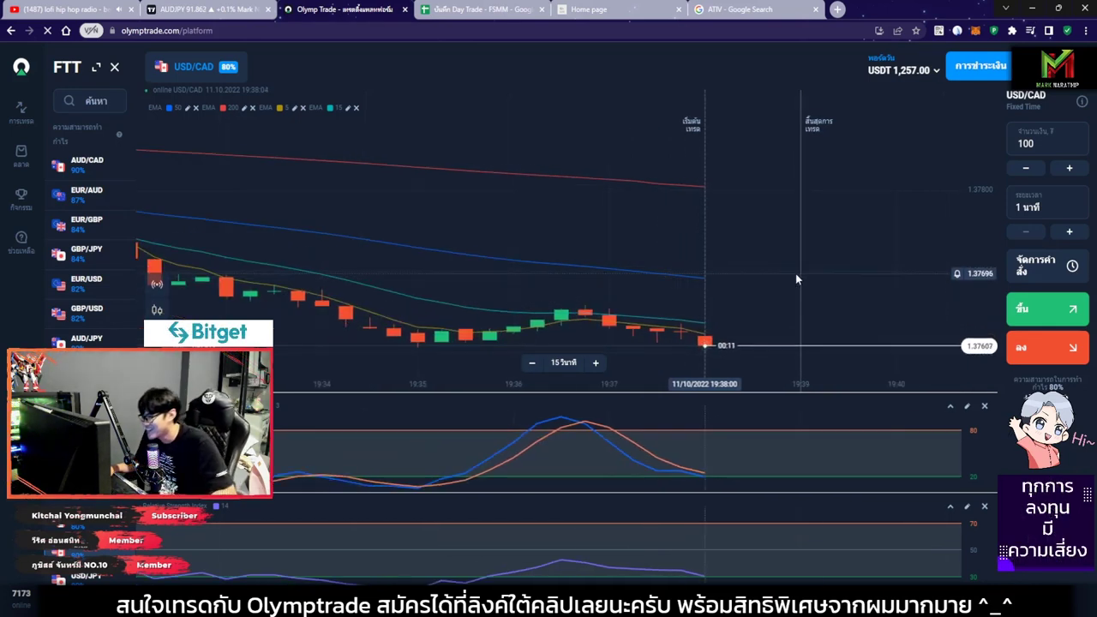
pyautogui.scroll(2, 476, 128)
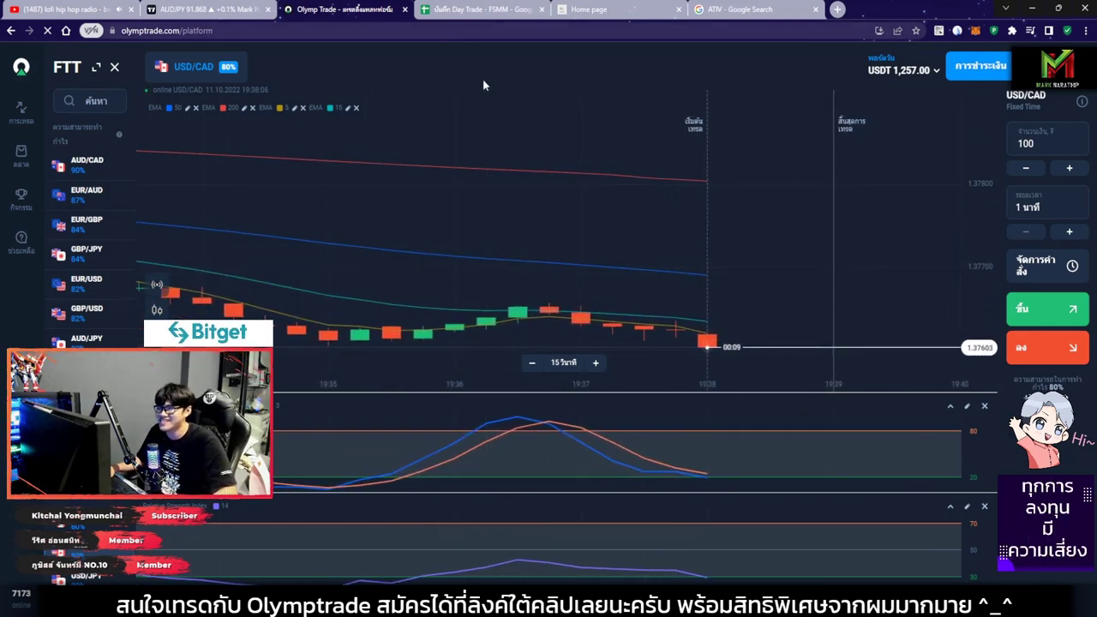
# Switch to the Google Sheets trading journal and enter an 80% return for the second trade (ไม้ที่ 2).
pyautogui.click(475, 10)
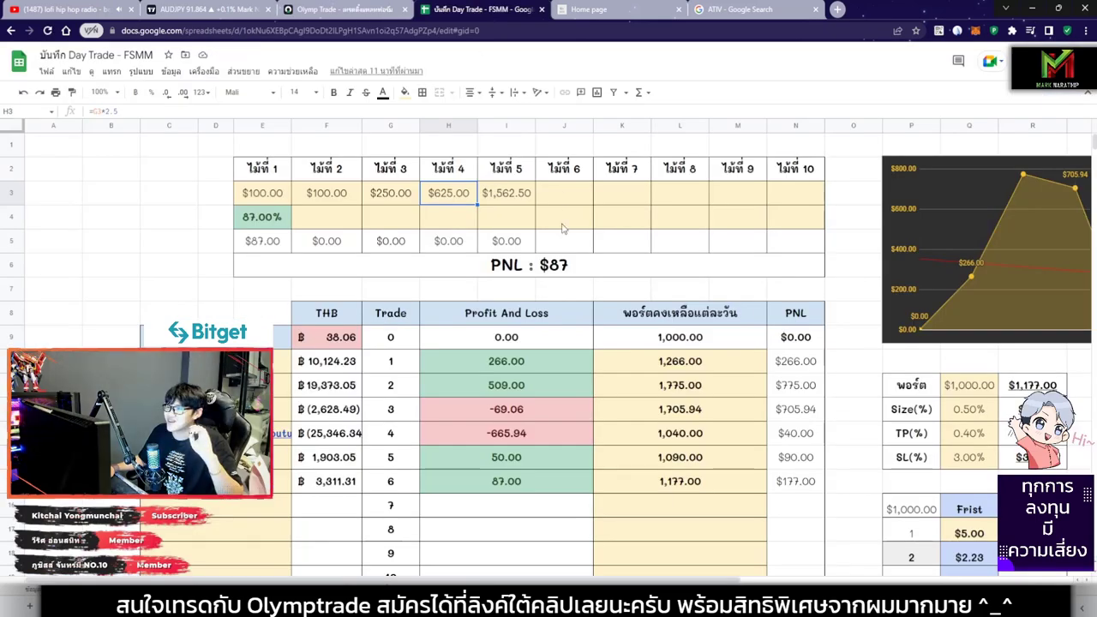
pyautogui.click(341, 219)
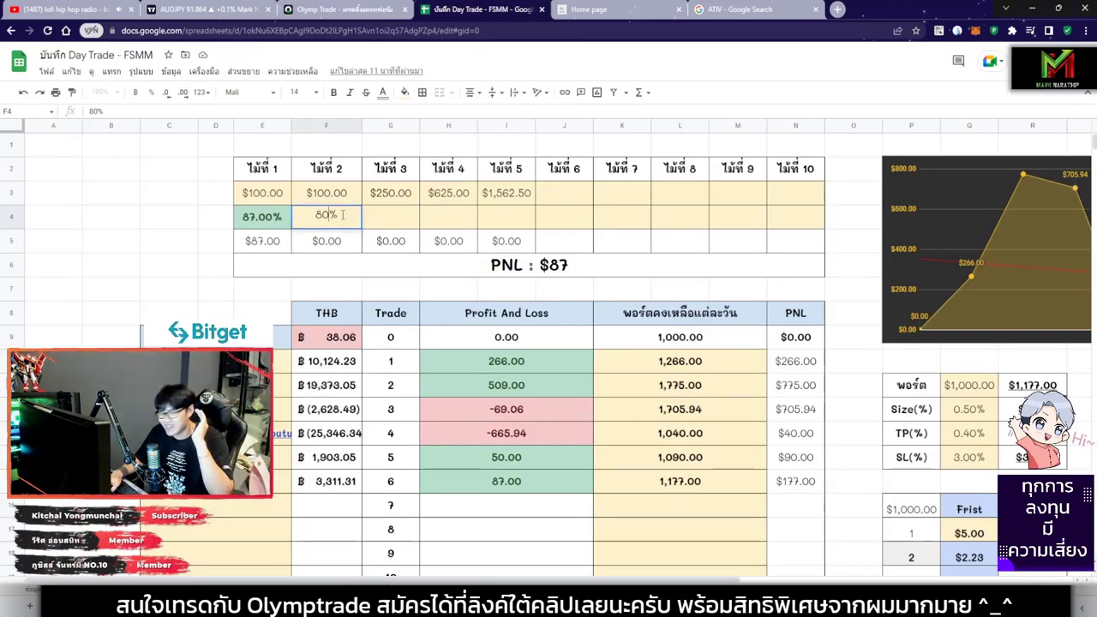
pyautogui.press('Return')
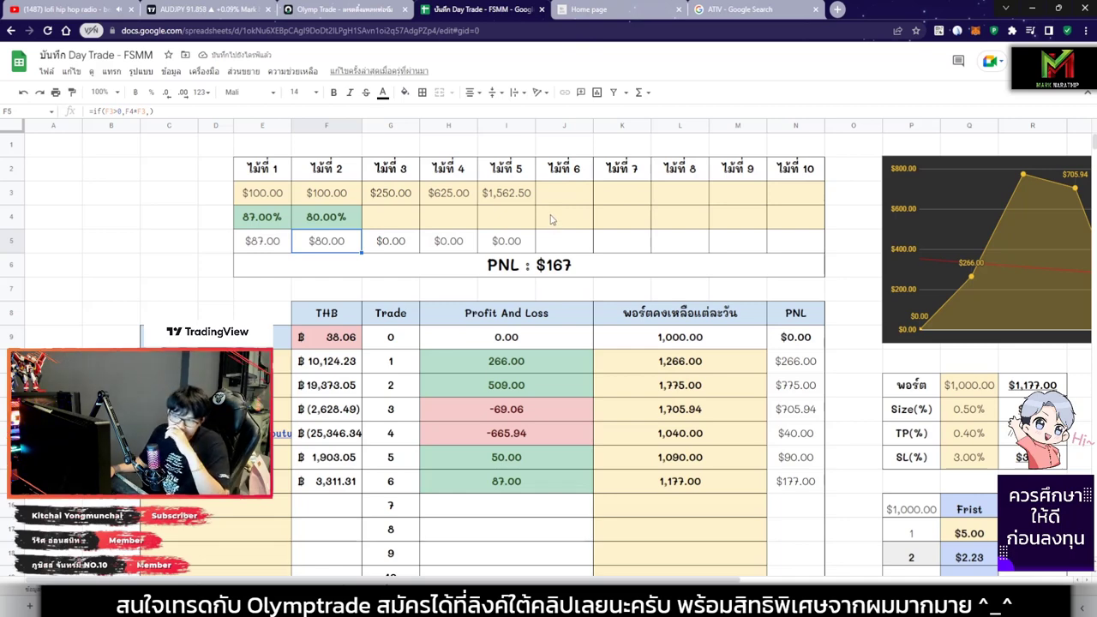
# Review the journal's combined PNL, comparing it with the USD/CAD chart and balance in Olymp Trade.
pyautogui.click(553, 267)
pyautogui.click(341, 9)
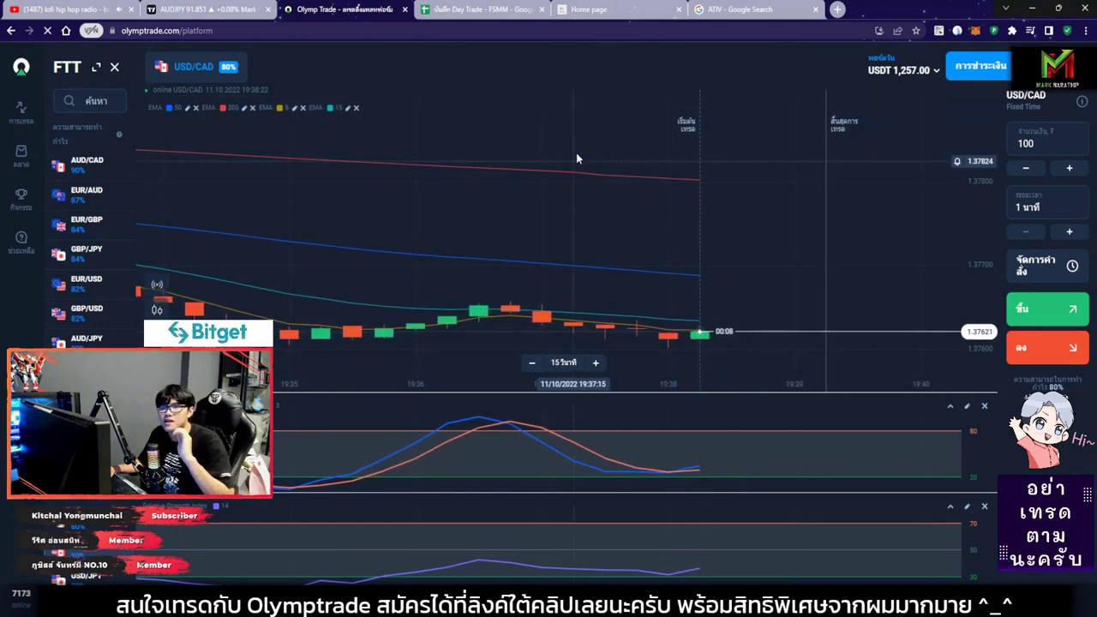
pyautogui.click(480, 9)
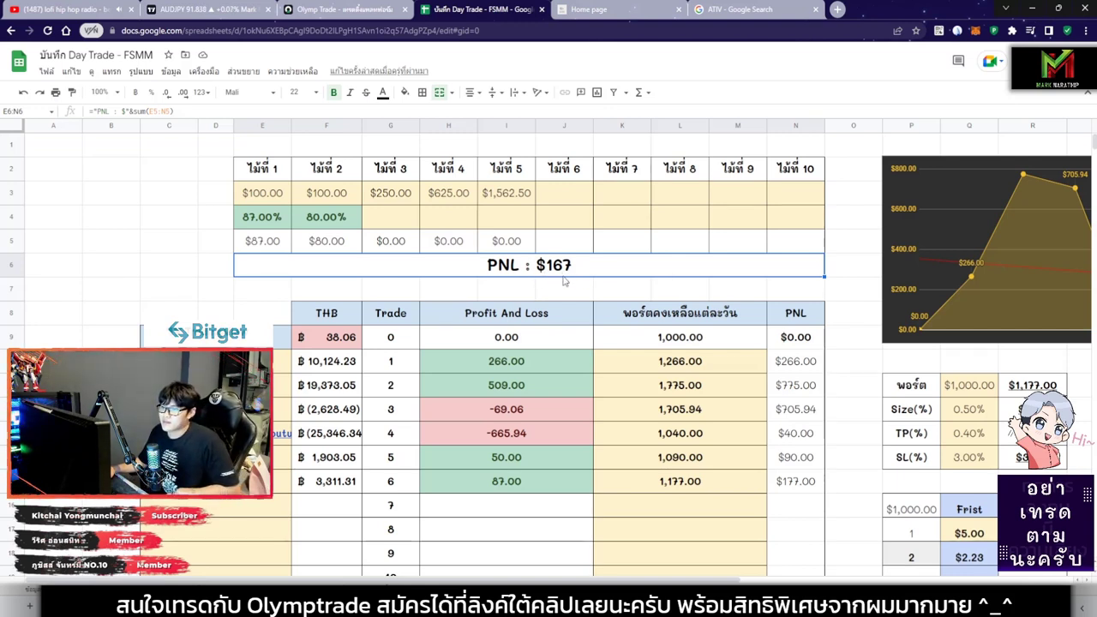
pyautogui.click(335, 11)
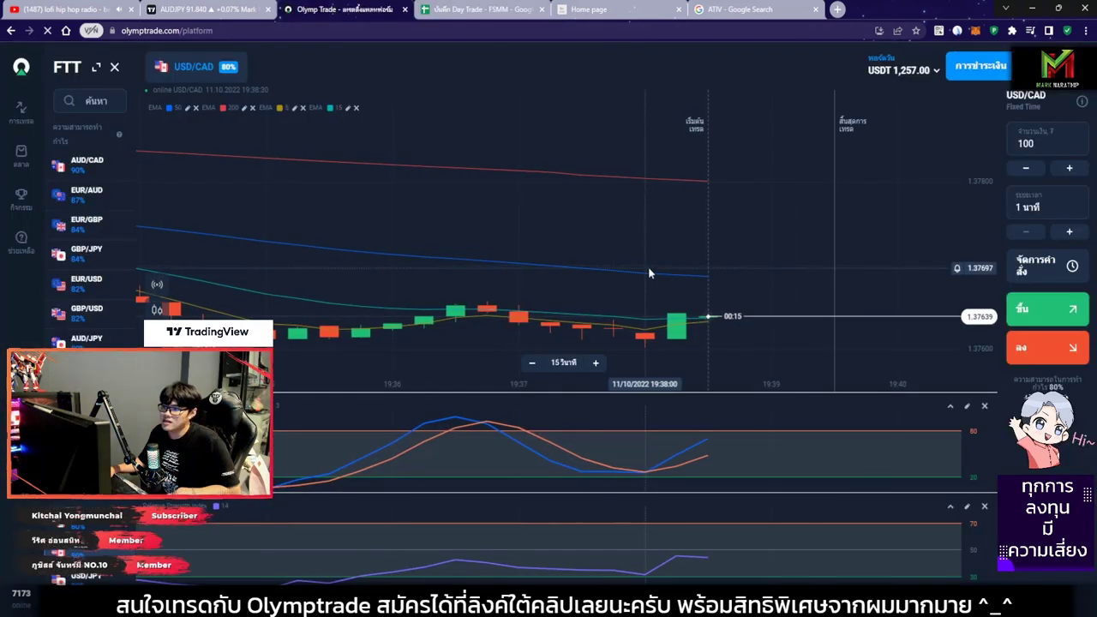
# Return to the Google Sheets journal and set the third trade's stake (ไม้ที่ 3) to $100.
pyautogui.click(473, 12)
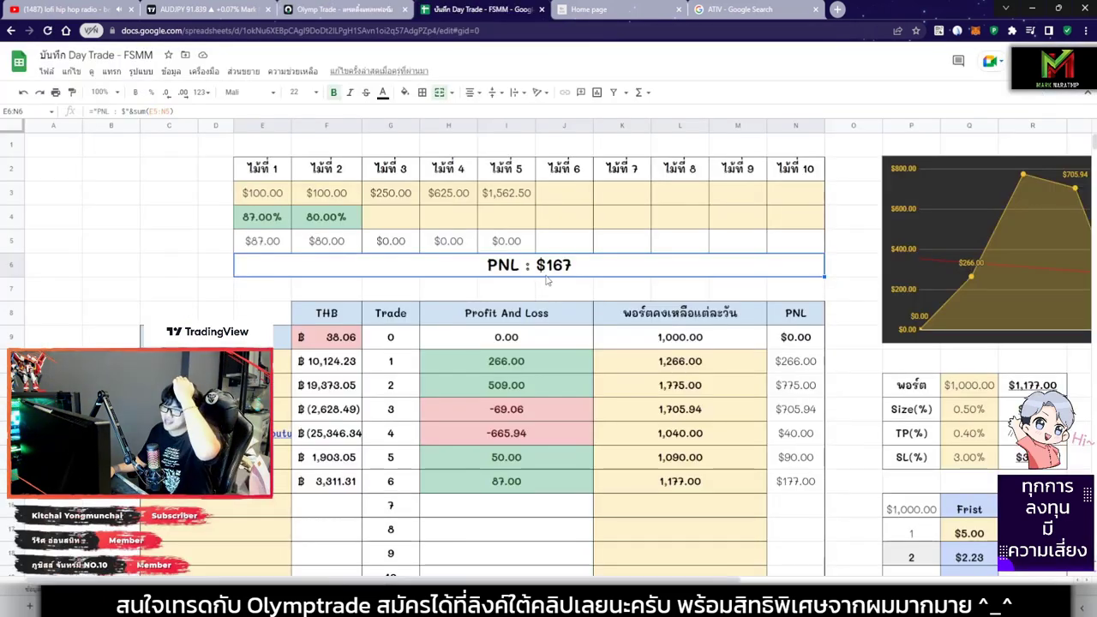
pyautogui.click(396, 193)
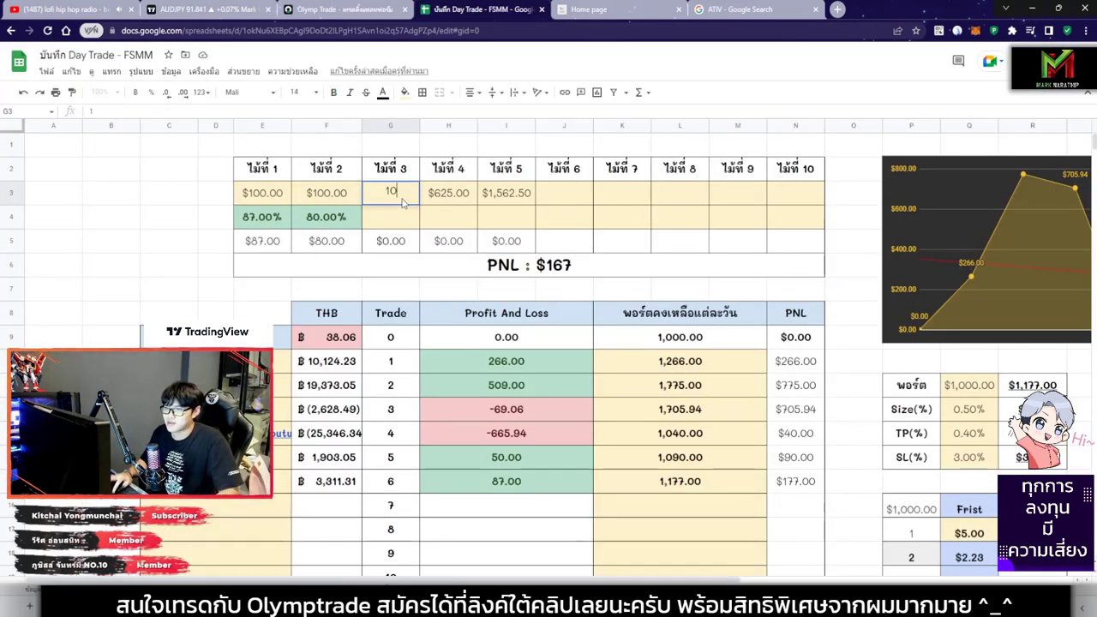
pyautogui.press('Return')
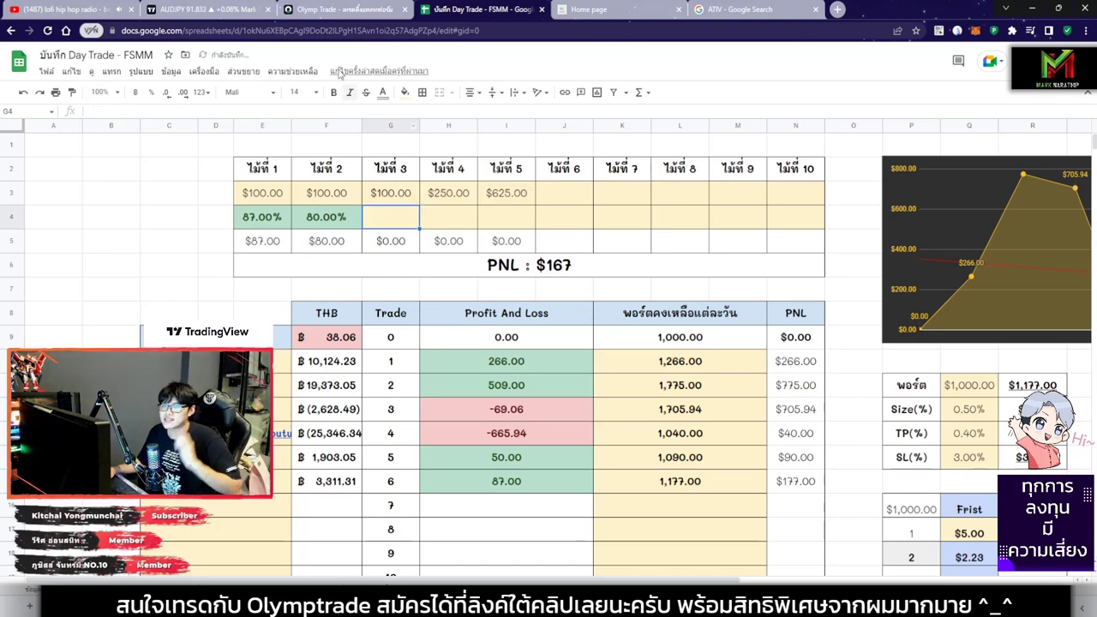
# Switch to Olymp Trade, open the EUR/CAD chart and place a one-minute downward trade of 100.
pyautogui.click(339, 9)
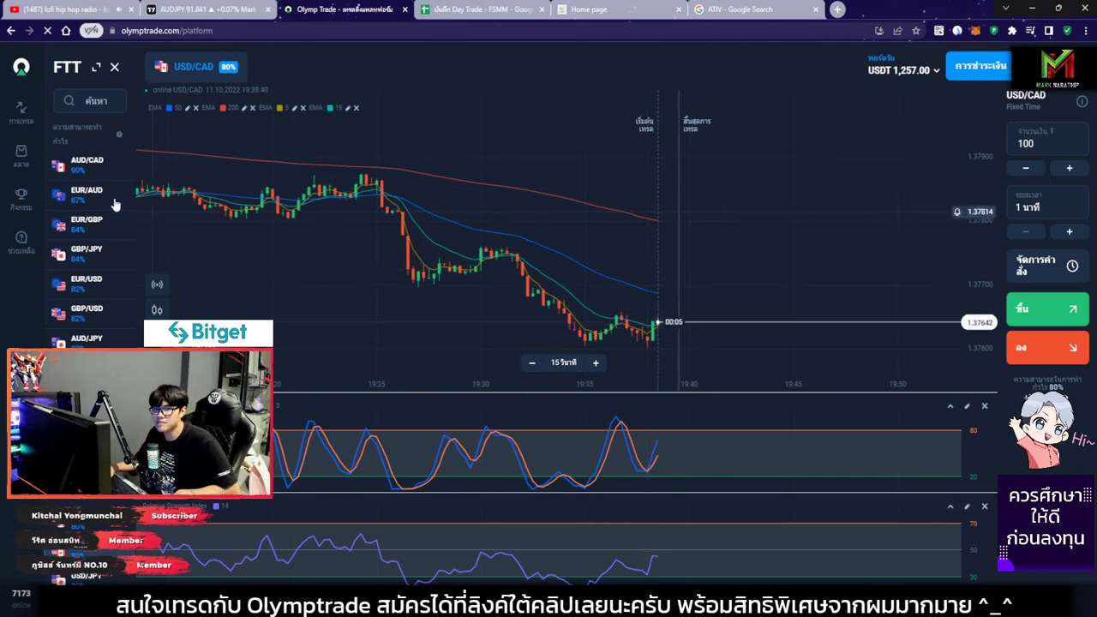
pyautogui.click(60, 170)
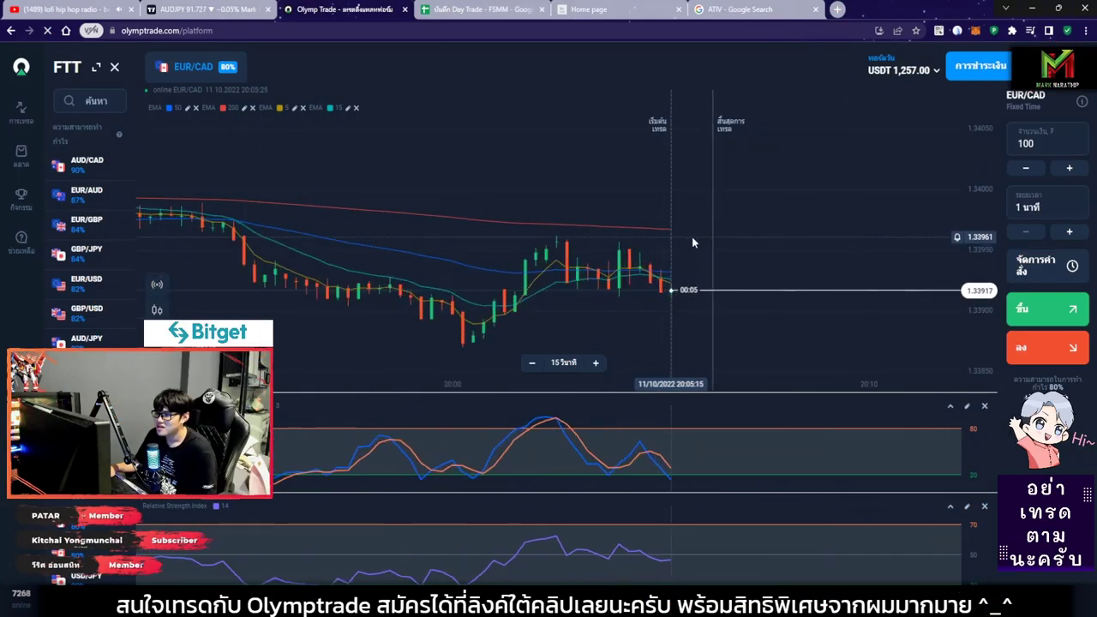
pyautogui.scroll(2, 691, 237)
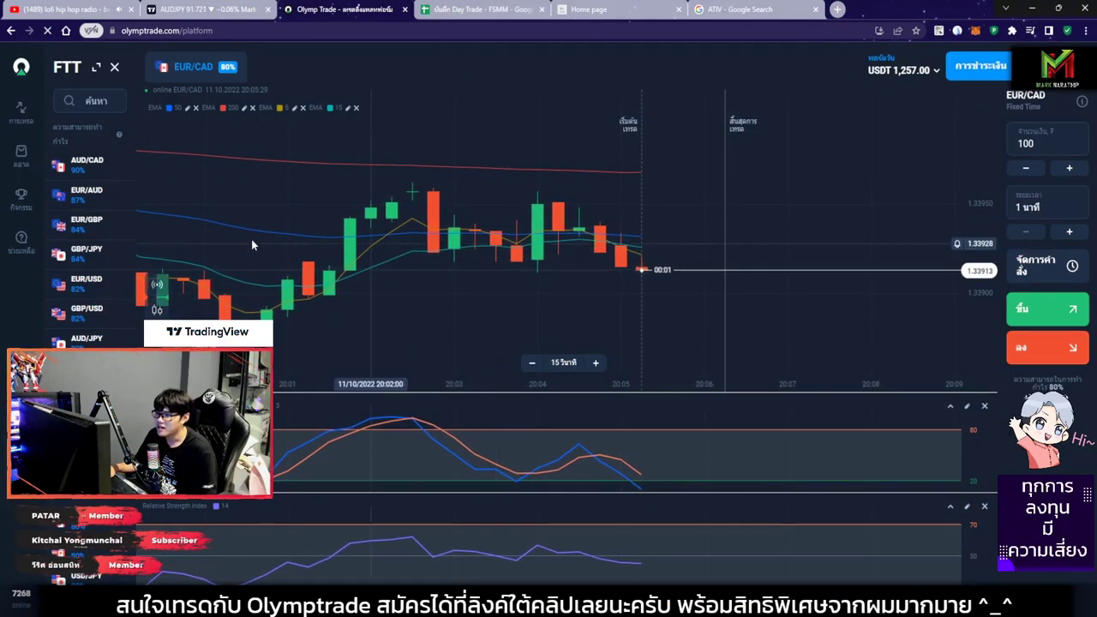
pyautogui.scroll(3, 783, 240)
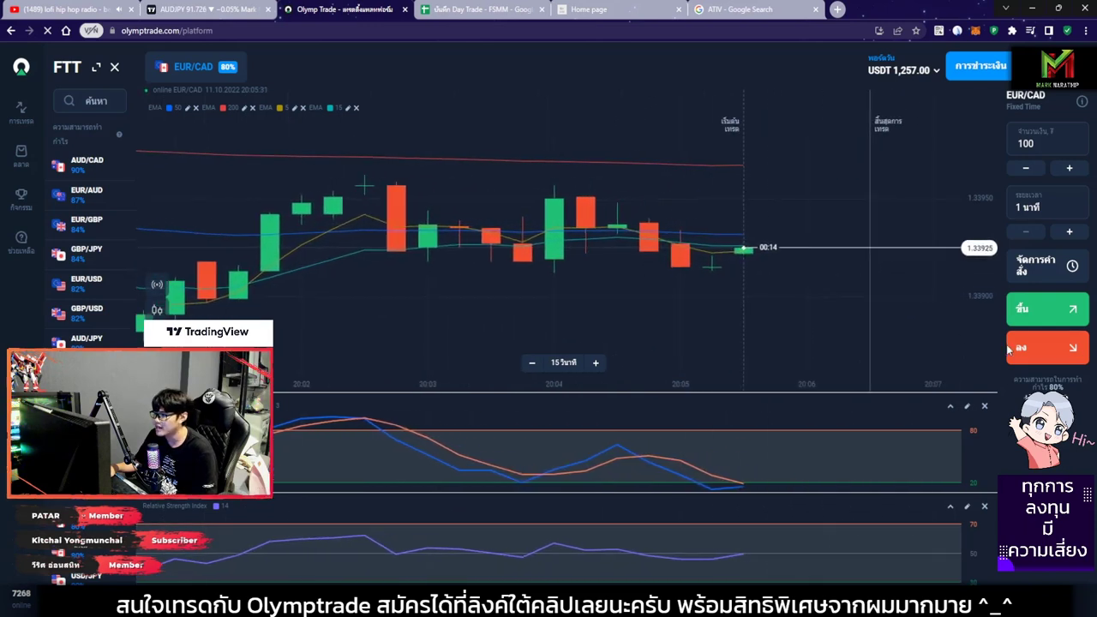
pyautogui.click(1047, 348)
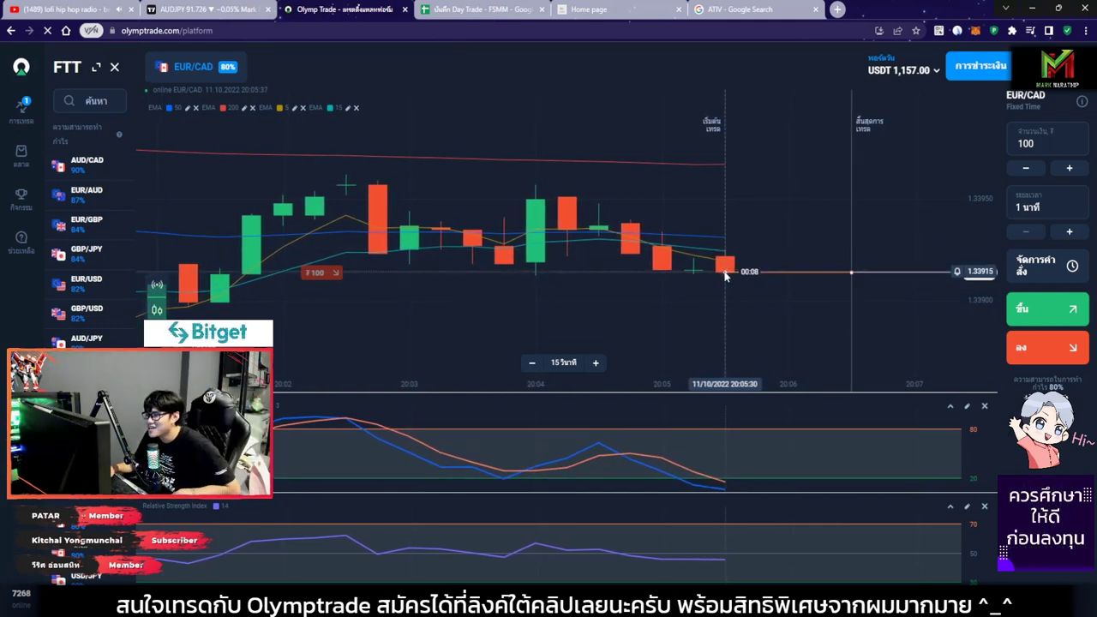
# Examine the wider EUR/CAD price history with its moving averages and return to the recent candles around the trade entry.
pyautogui.scroll(-3, 737, 240)
pyautogui.scroll(-3, 743, 180)
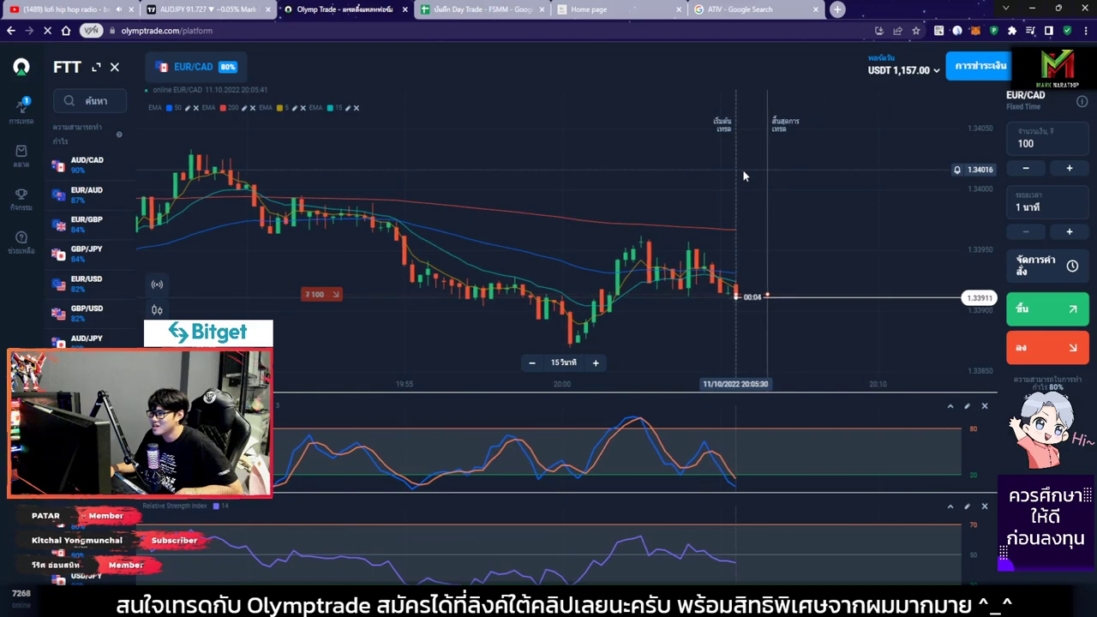
pyautogui.scroll(-3, 743, 176)
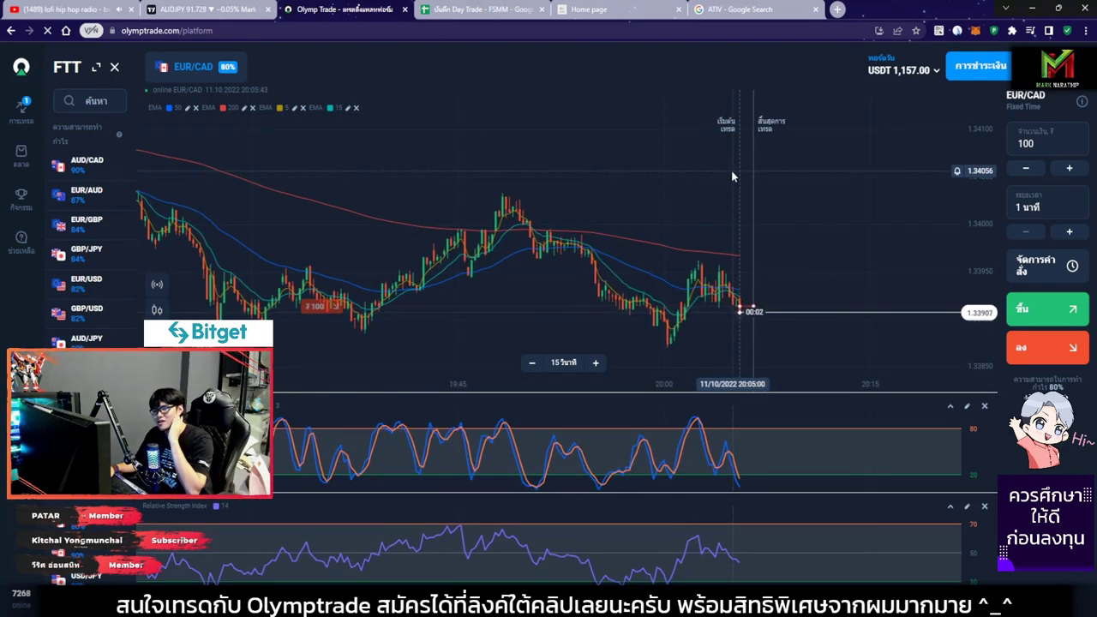
pyautogui.scroll(3, 690, 167)
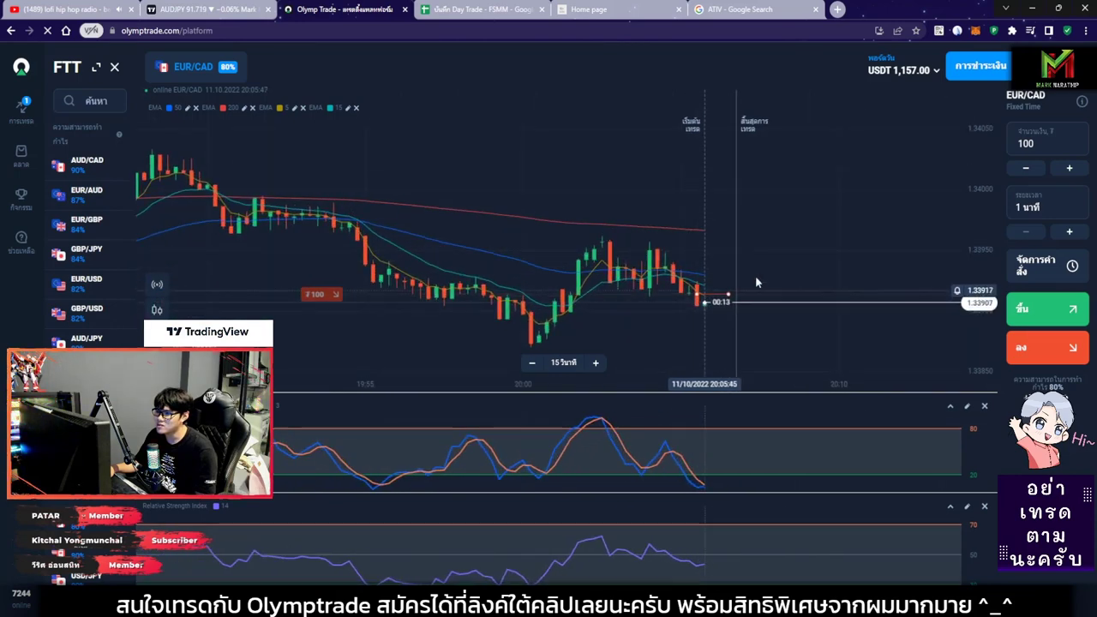
pyautogui.scroll(-3, 737, 257)
pyautogui.moveTo(604, 212); pyautogui.dragTo(790, 228)
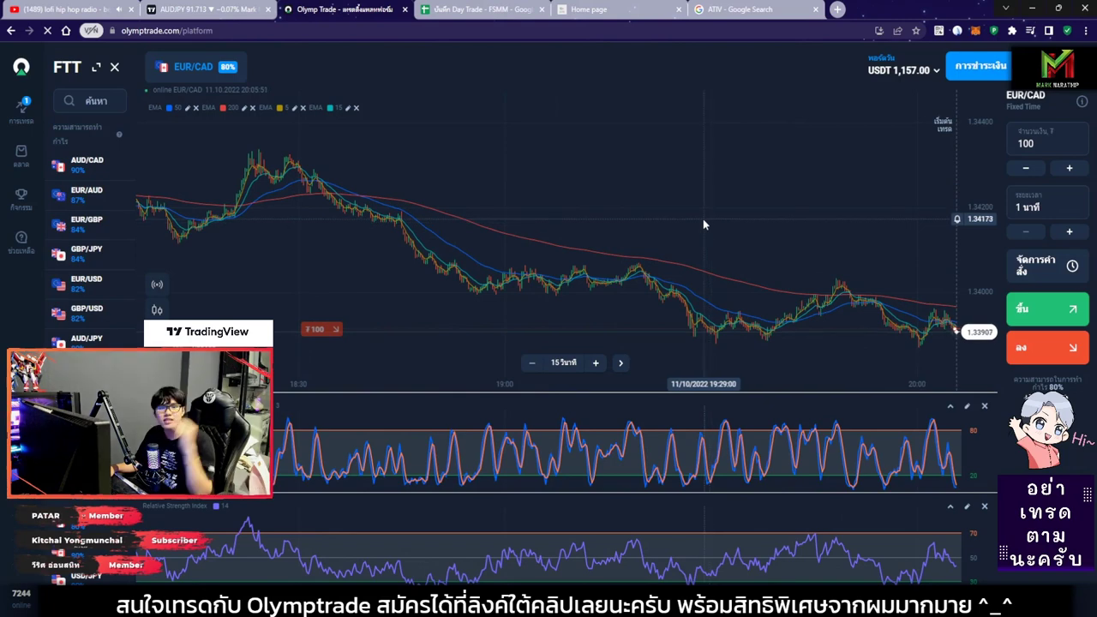
pyautogui.moveTo(696, 214); pyautogui.dragTo(638, 206)
pyautogui.scroll(3, 805, 218)
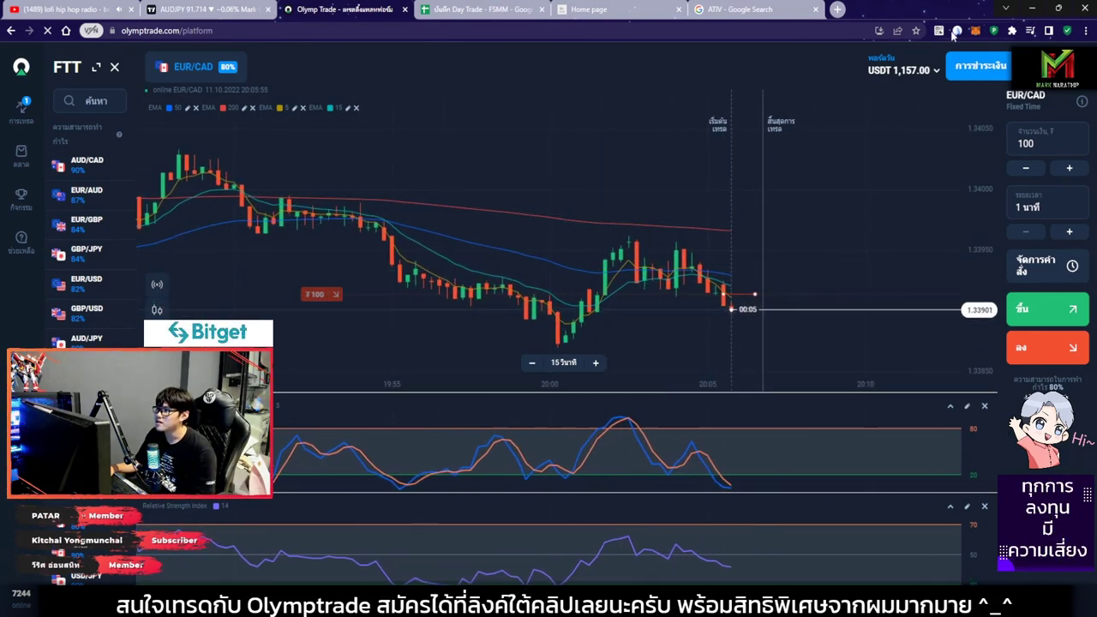
# Annotate EUR/CAD with an upward arrow along the rebound after 20:00 and three downward arrows over the decline and the 200 EMA.
pyautogui.click(870, 60)
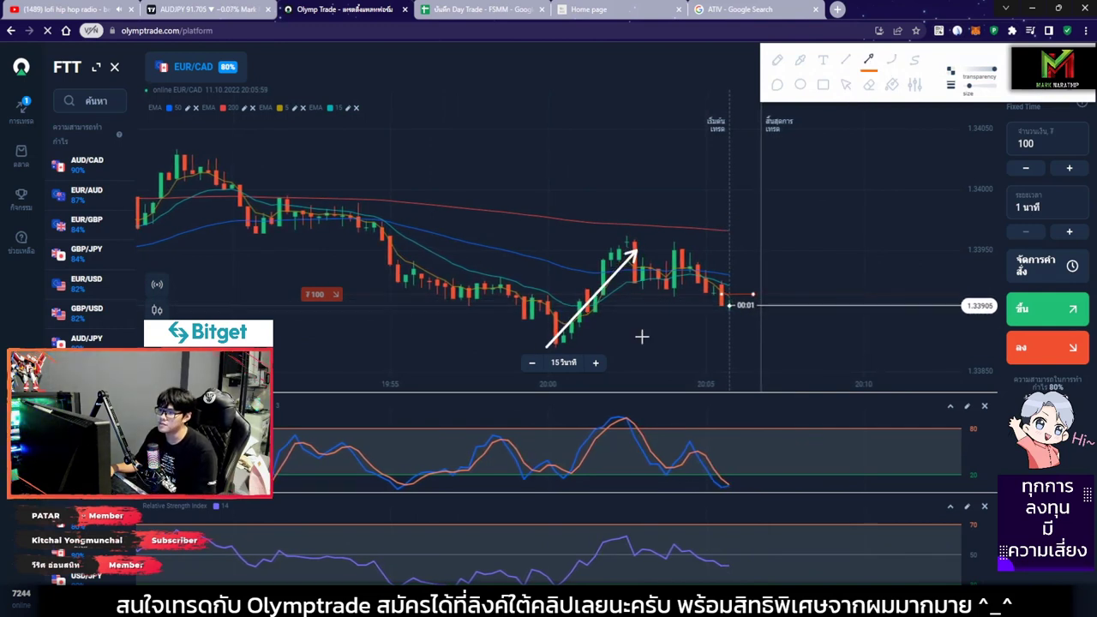
pyautogui.moveTo(635, 247); pyautogui.dragTo(754, 318)
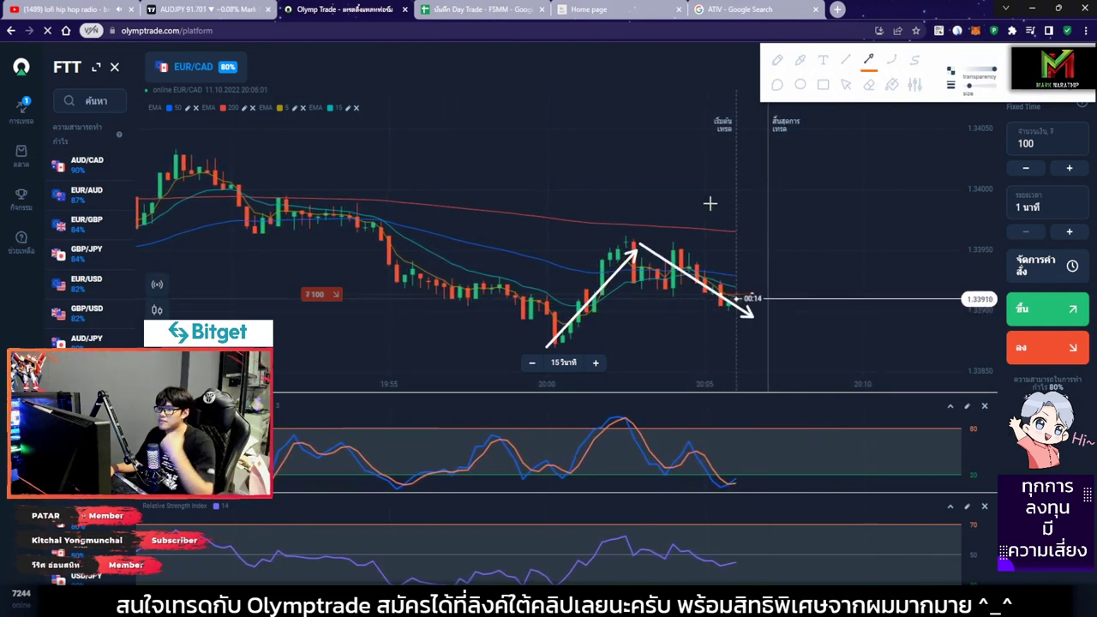
pyautogui.moveTo(580, 168); pyautogui.dragTo(825, 256)
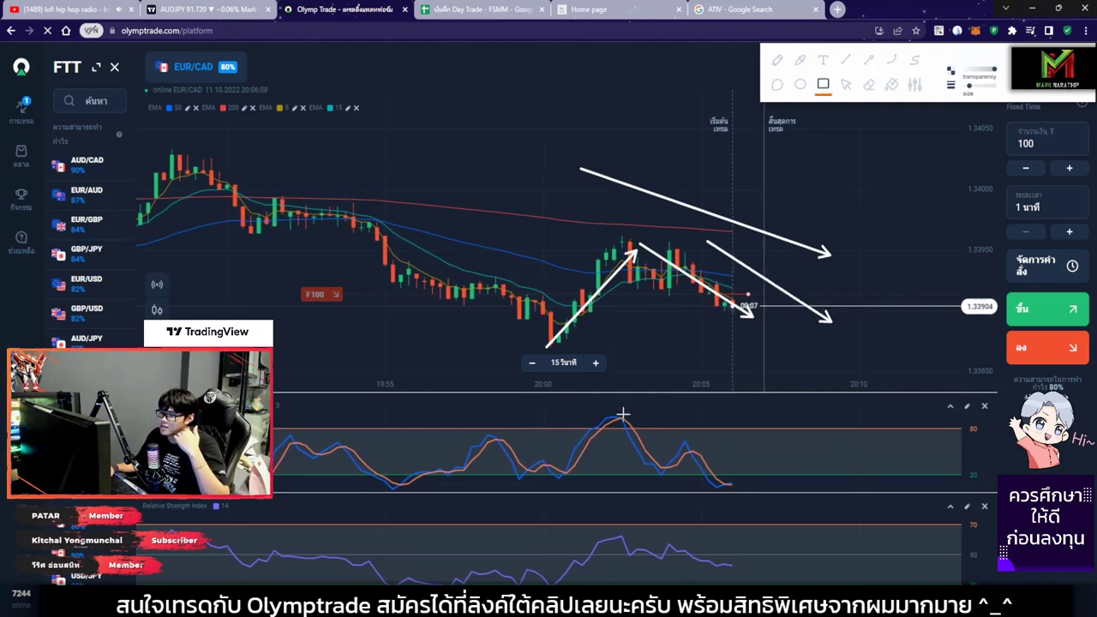
# Box the latest stochastic decline on EUR/CAD, draw a downward arrow across its falling peaks, and clear all annotations.
pyautogui.moveTo(741, 499); pyautogui.dragTo(748, 502)
pyautogui.click(868, 62)
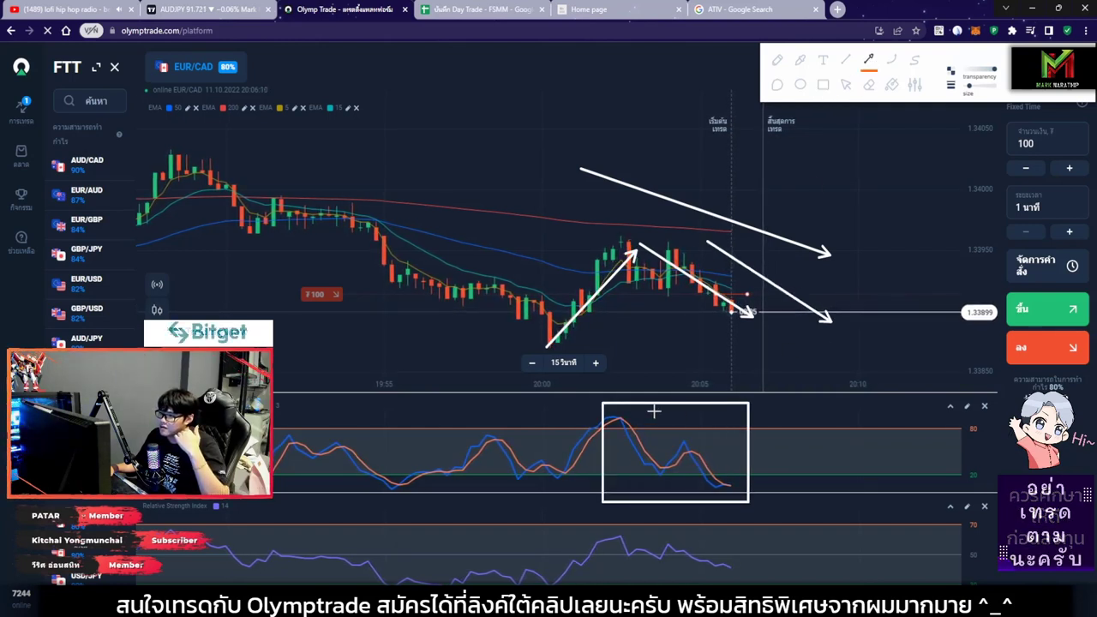
pyautogui.moveTo(608, 400); pyautogui.dragTo(738, 468)
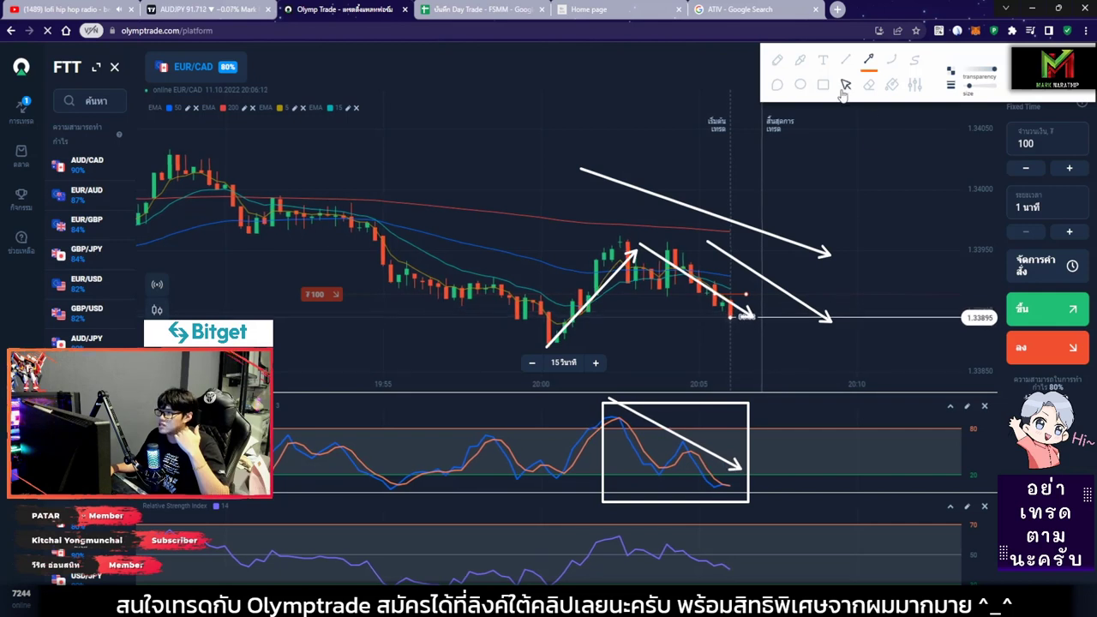
pyautogui.click(869, 84)
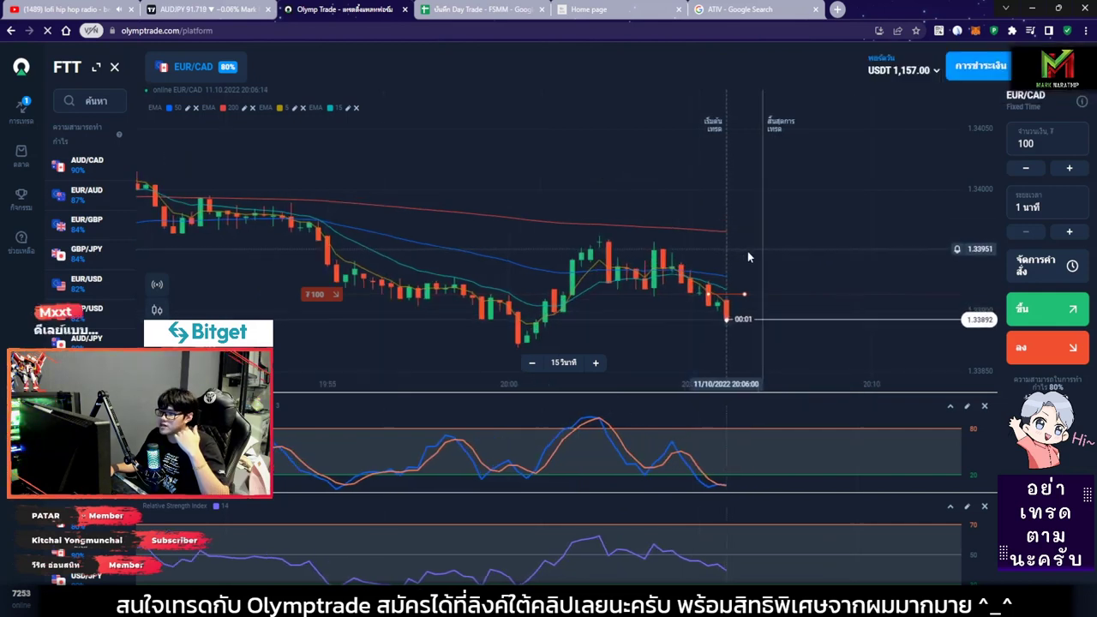
# Follow the open EUR/CAD downward trade on the recent candles until it expires.
pyautogui.scroll(1, 748, 252)
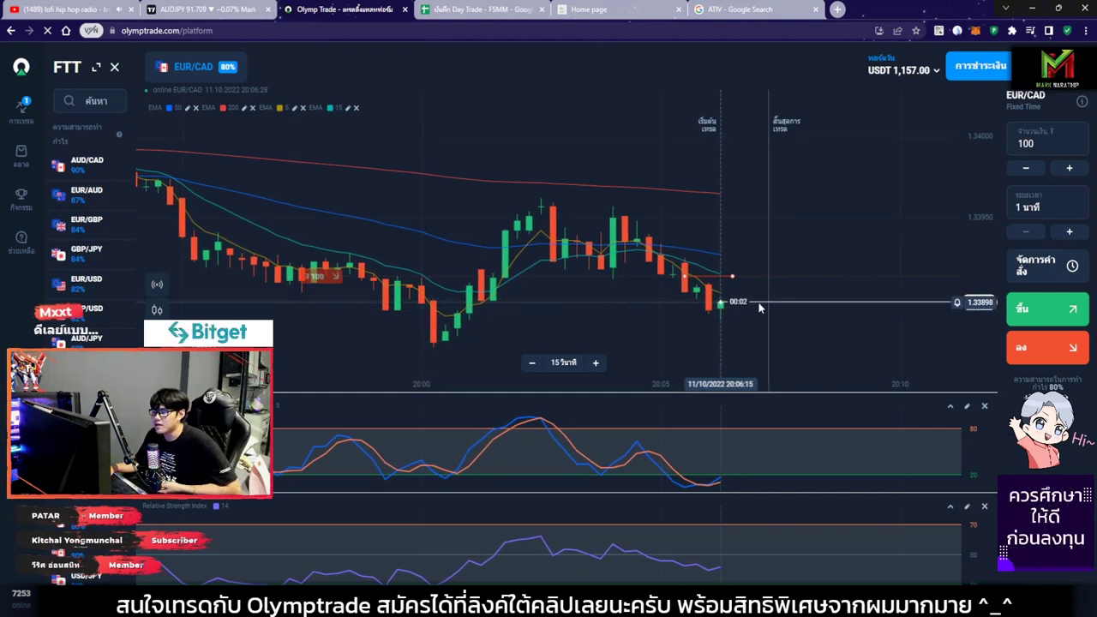
pyautogui.scroll(5, 763, 317)
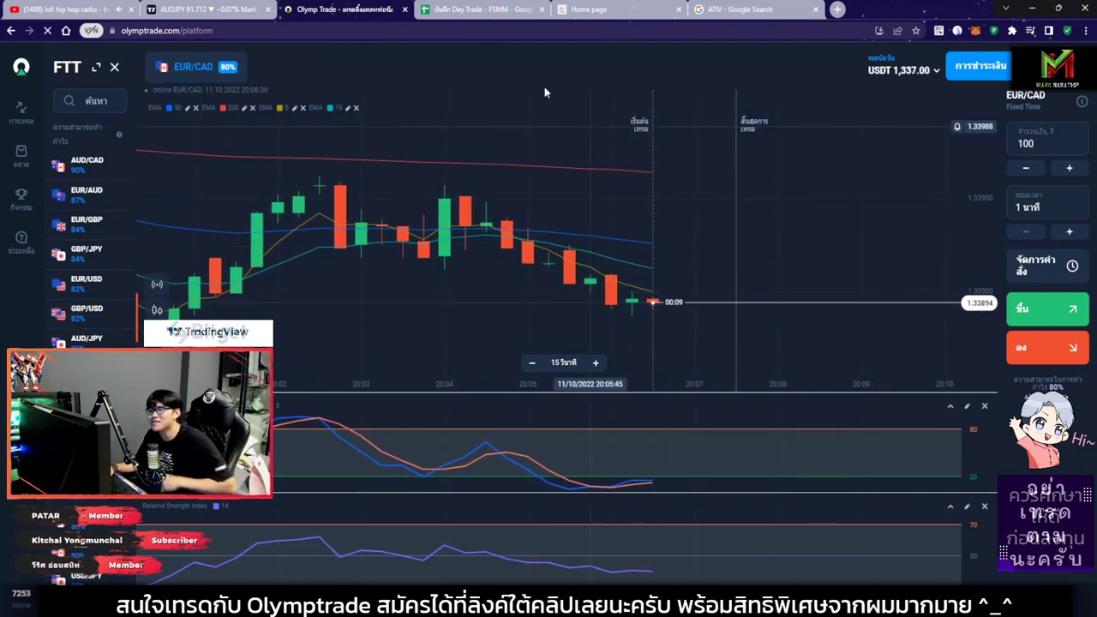
# Log 80% as the third trade's result in the Google Sheets journal and set day 6's remaining portfolio balance to 1,337.
pyautogui.click(480, 9)
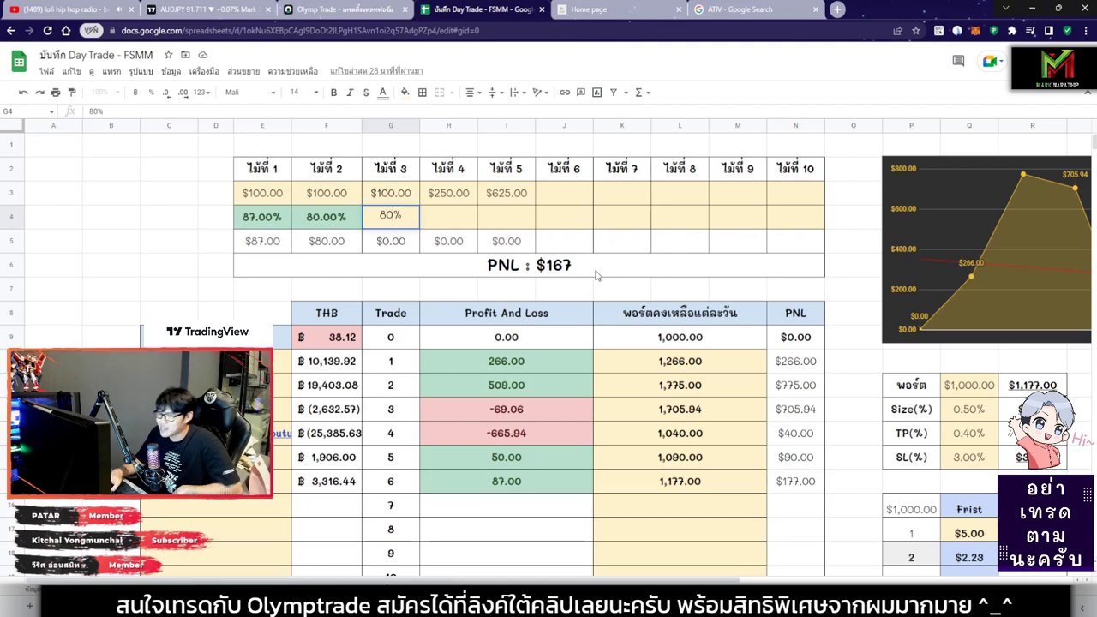
pyautogui.click(349, 11)
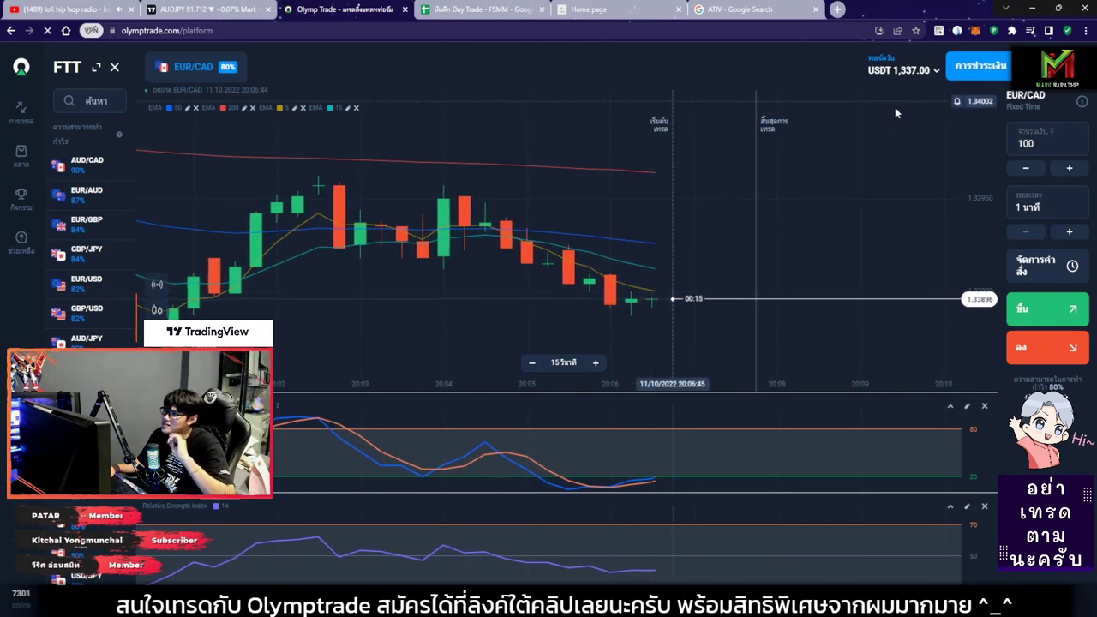
pyautogui.click(479, 10)
pyautogui.click(659, 485)
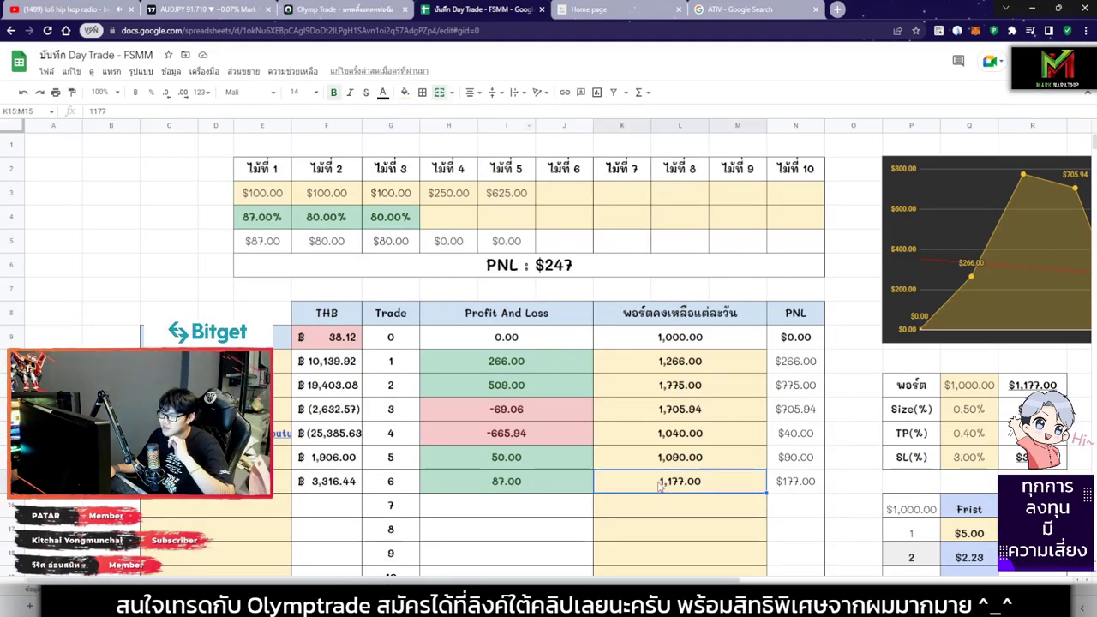
pyautogui.write('1,337')
pyautogui.press('Return')
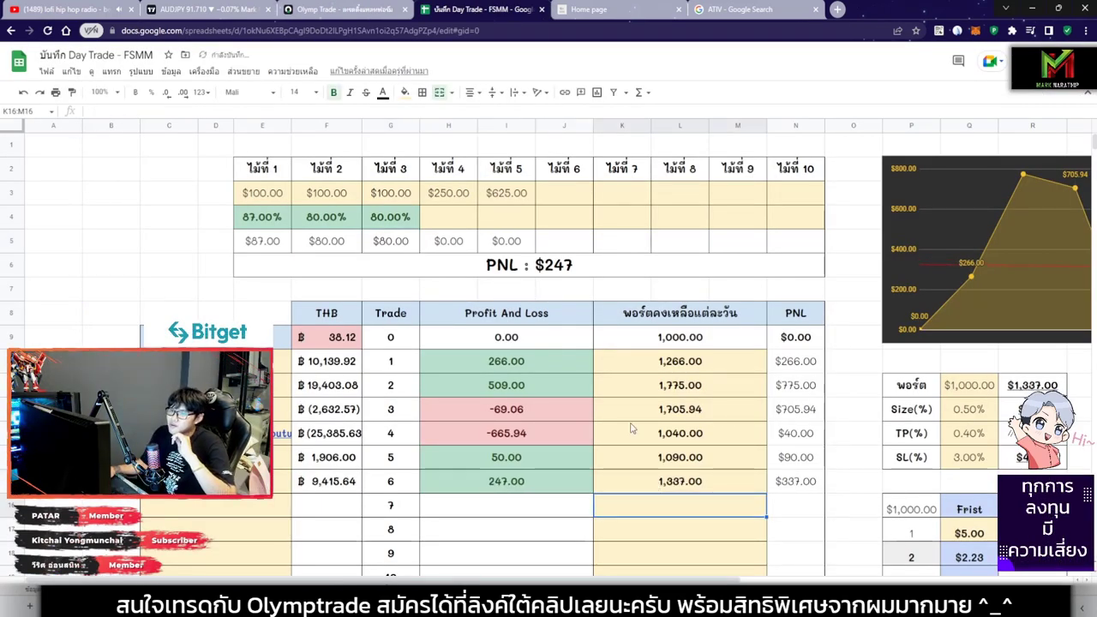
# Examine day 6's profit and its THB value in the journal, comparing with the EUR/CAD chart in Olymp Trade.
pyautogui.scroll(-1, 600, 314)
pyautogui.click(506, 382)
pyautogui.scroll(-1, 505, 276)
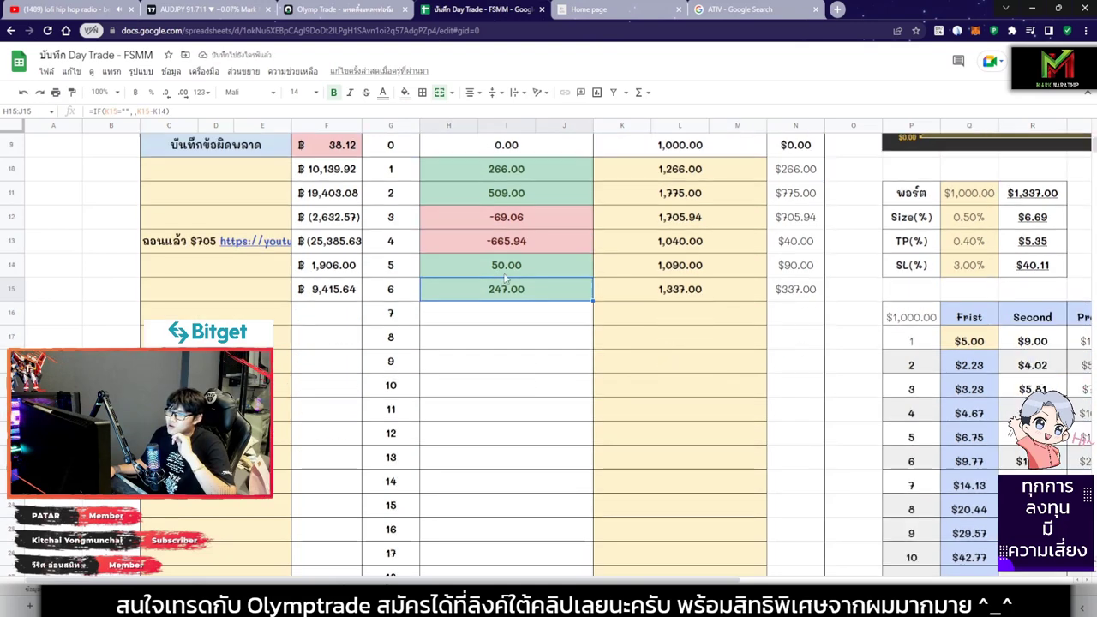
pyautogui.click(370, 11)
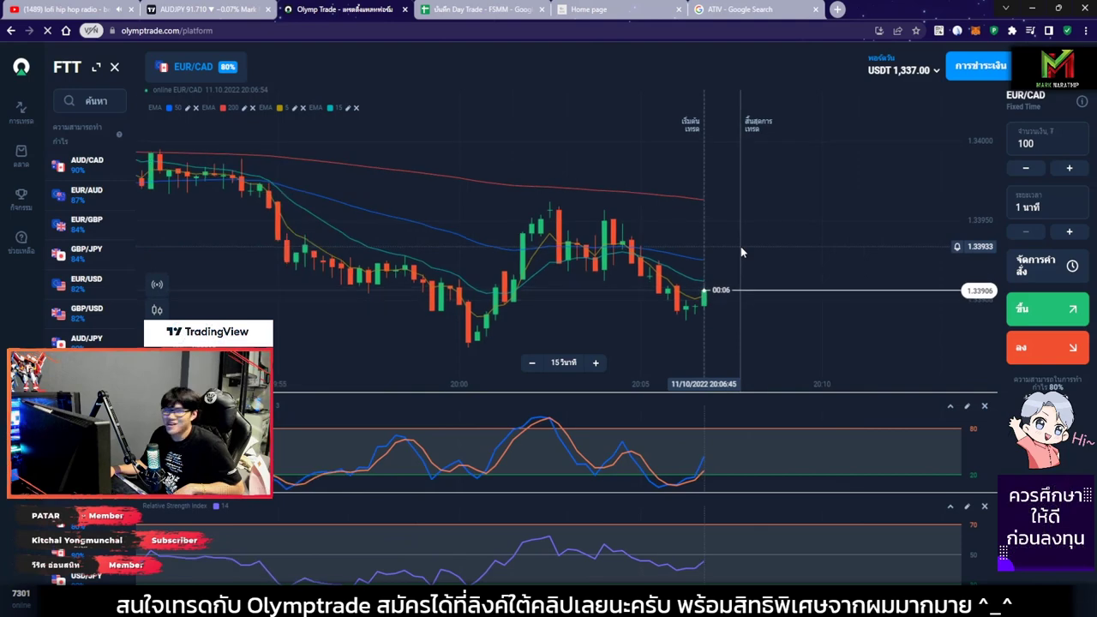
pyautogui.click(478, 9)
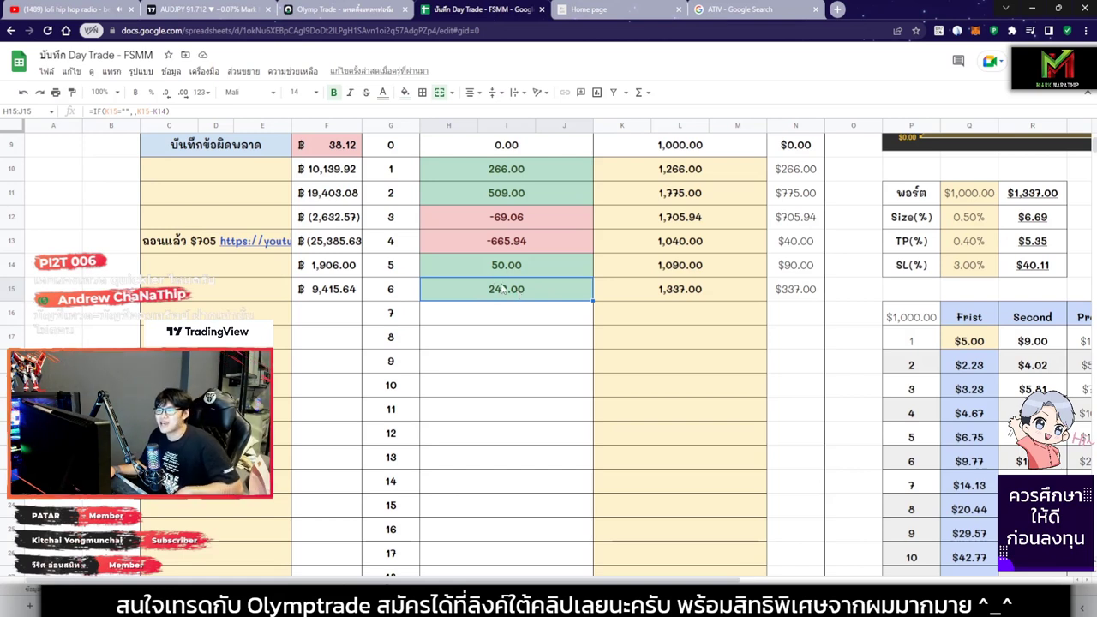
pyautogui.click(303, 297)
pyautogui.scroll(-1, 317, 293)
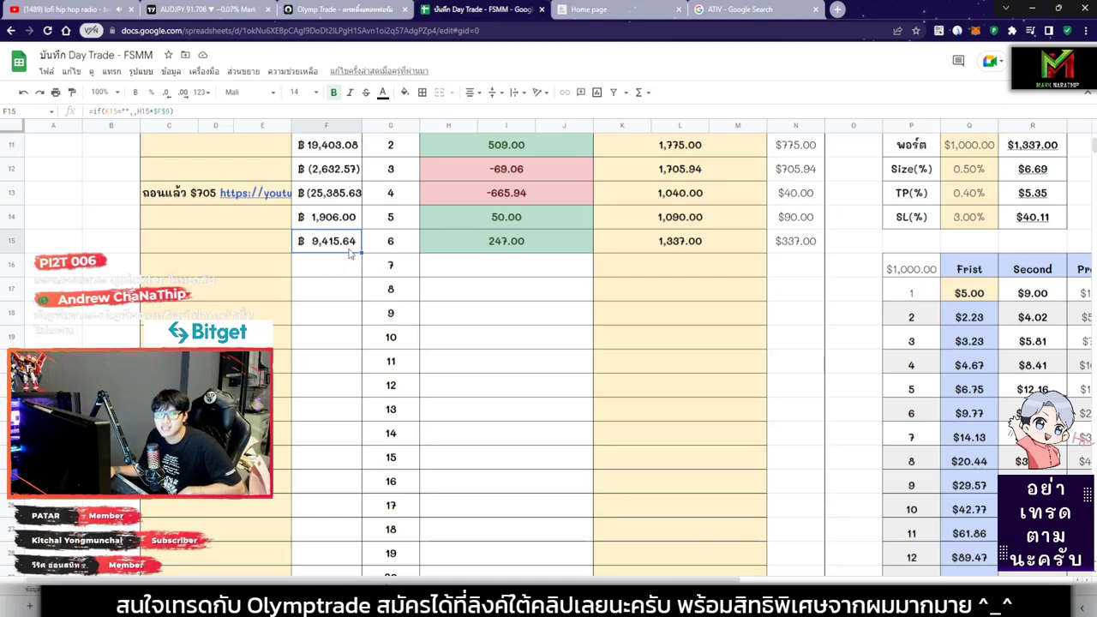
# Set the fourth trade's stake to $100 in the journal's trade table.
pyautogui.scroll(5, 461, 250)
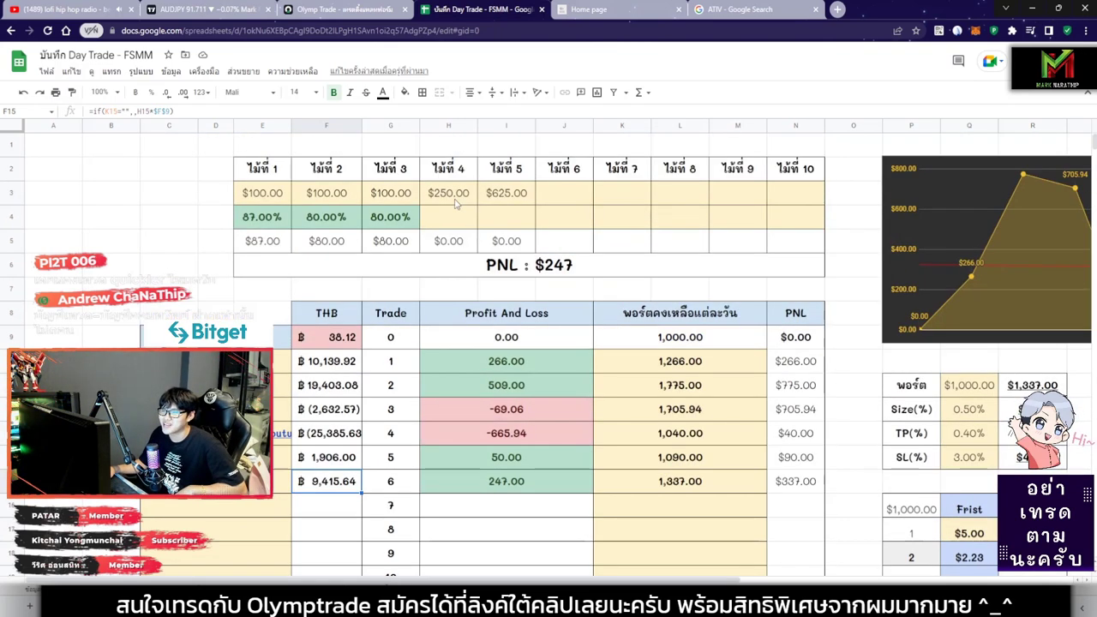
pyautogui.click(467, 203)
pyautogui.press('Return')
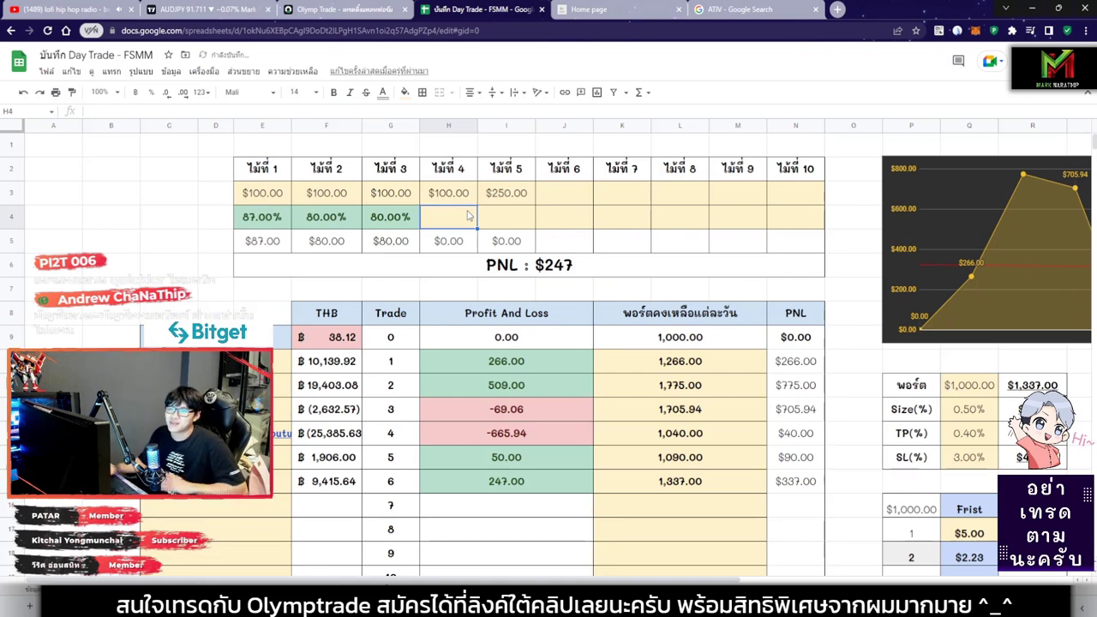
# Switch to Olymp Trade and place a one-minute downward trade of 100 on EUR/AUD.
pyautogui.click(317, 8)
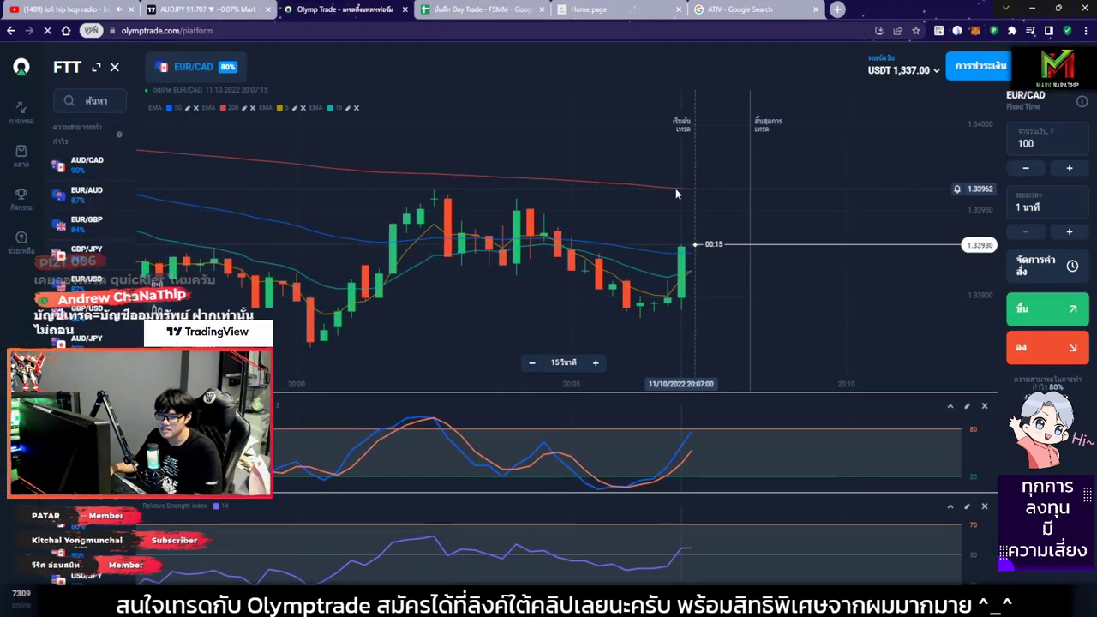
pyautogui.scroll(-5, 675, 191)
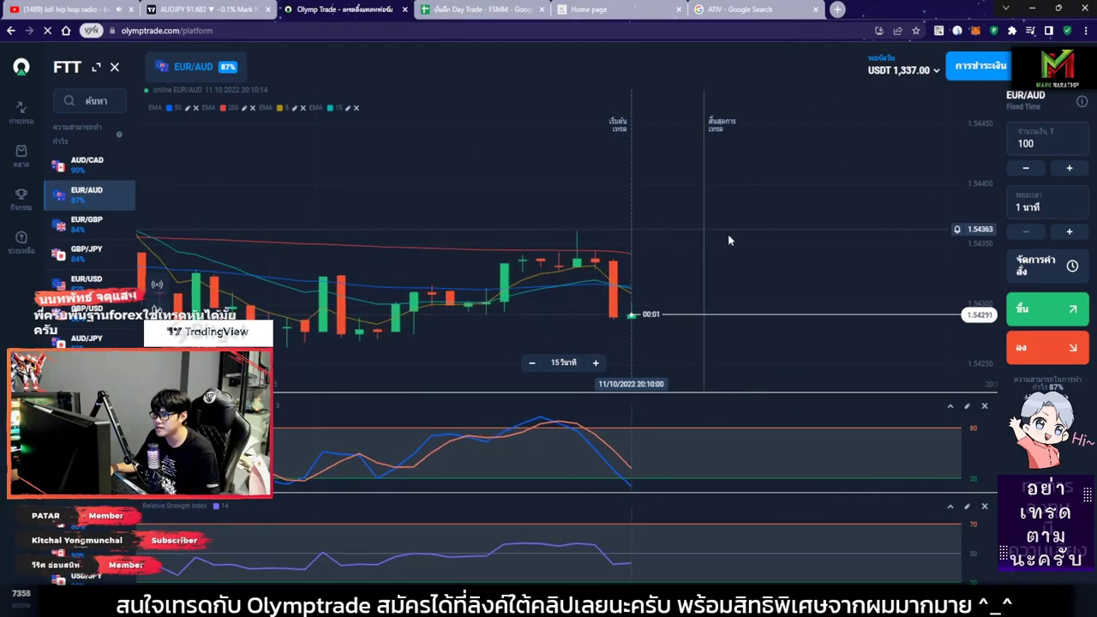
pyautogui.click(1020, 358)
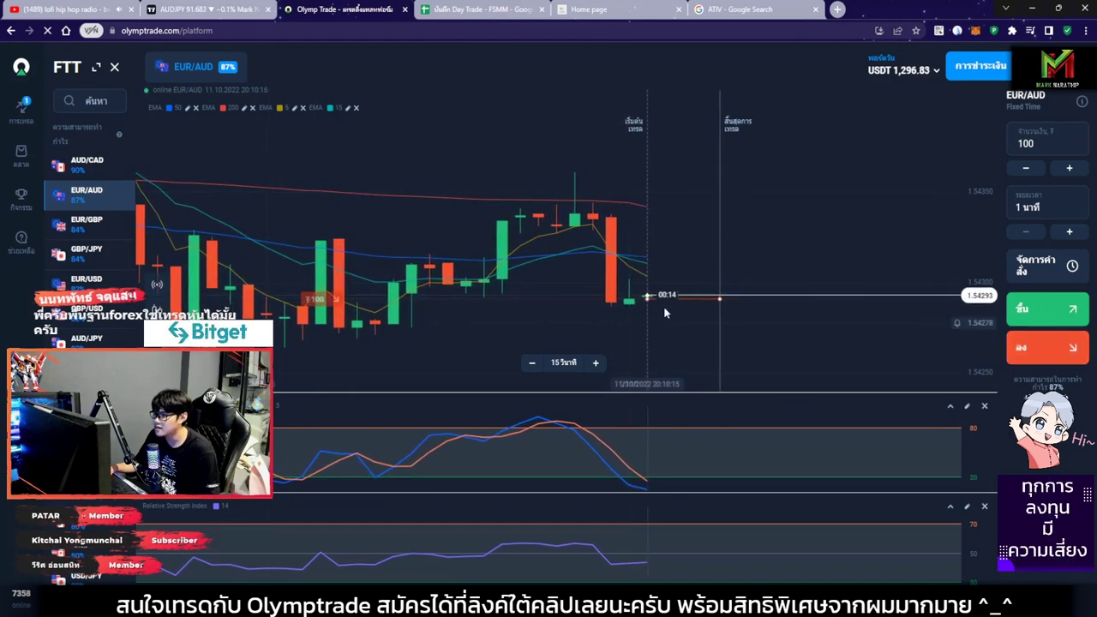
# Draw a long downward arrow along the wider EUR/AUD decline from before 19:00 to the trade entry, and clear it.
pyautogui.scroll(-5, 690, 236)
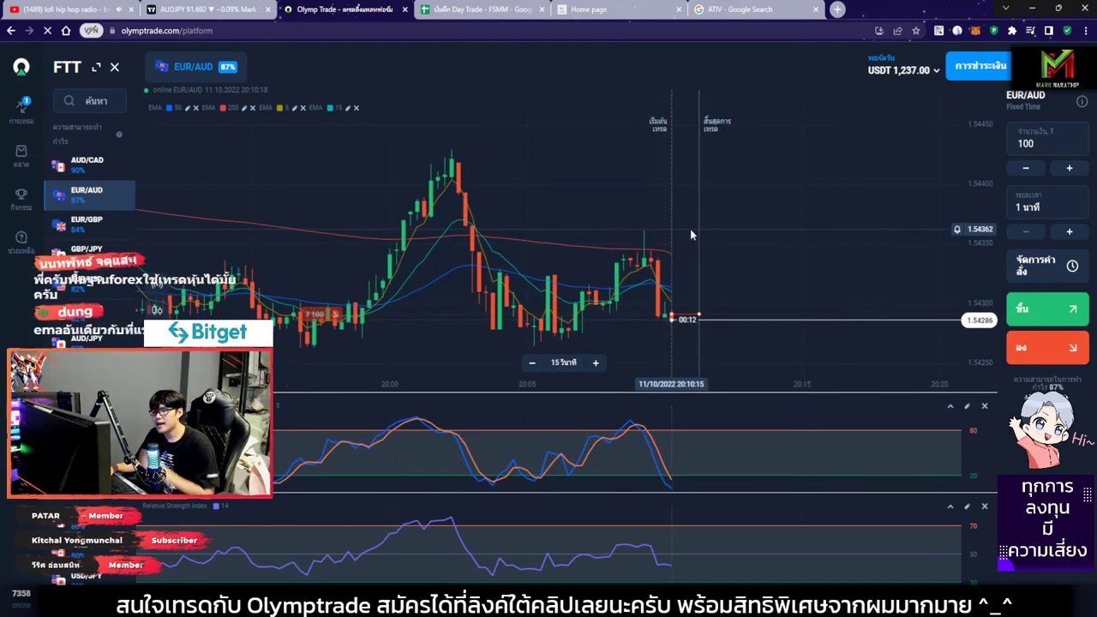
pyautogui.click(497, 9)
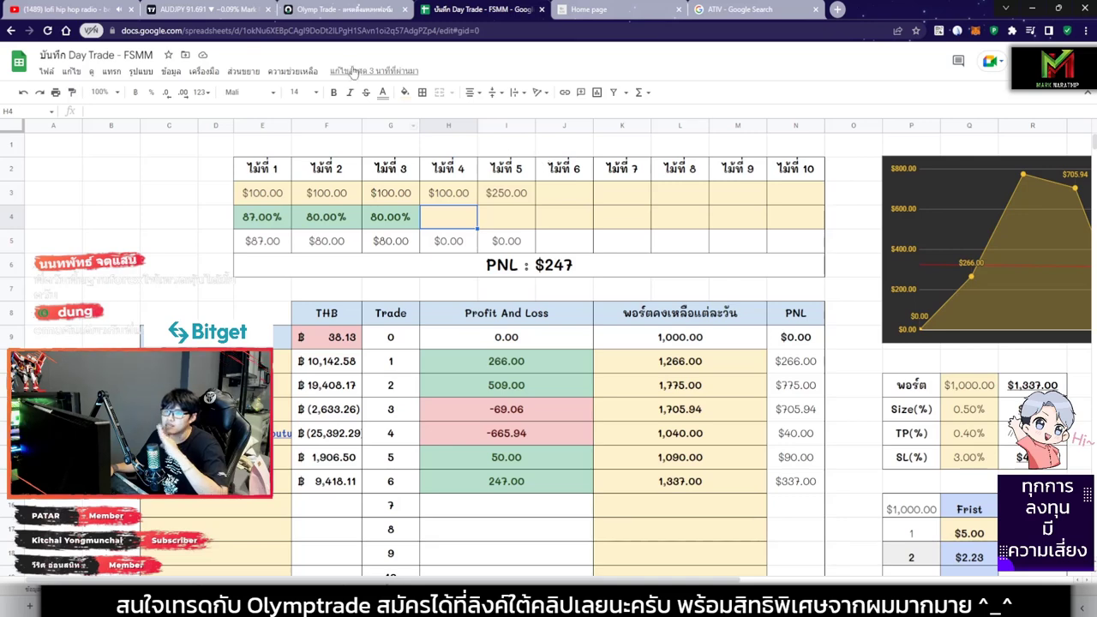
pyautogui.click(336, 10)
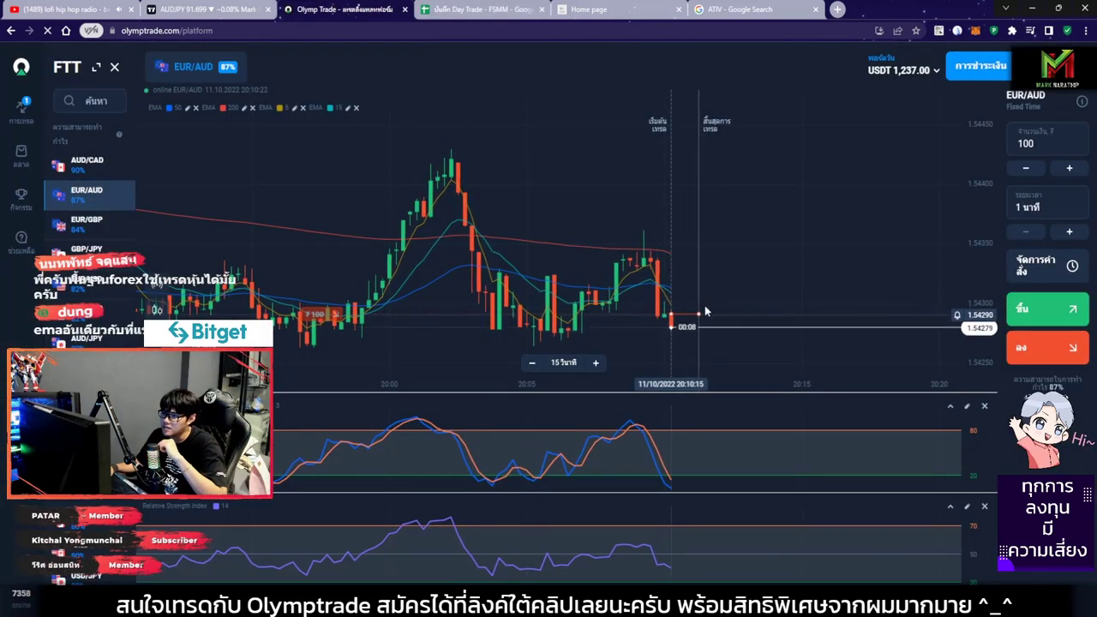
pyautogui.scroll(-5, 706, 312)
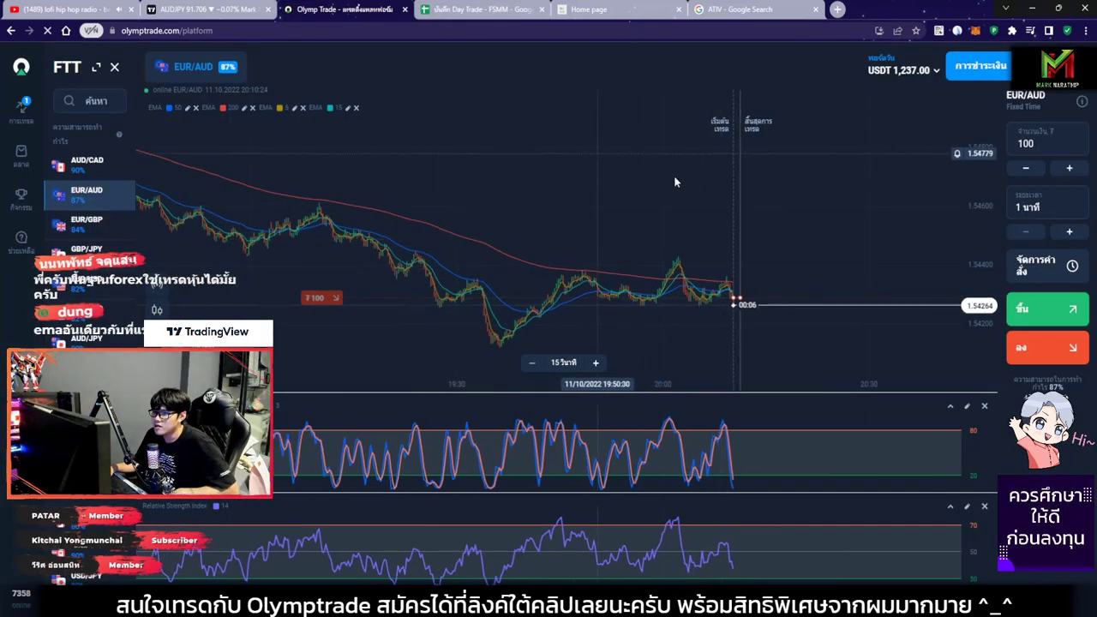
pyautogui.moveTo(674, 182); pyautogui.dragTo(776, 193)
pyautogui.click(958, 30)
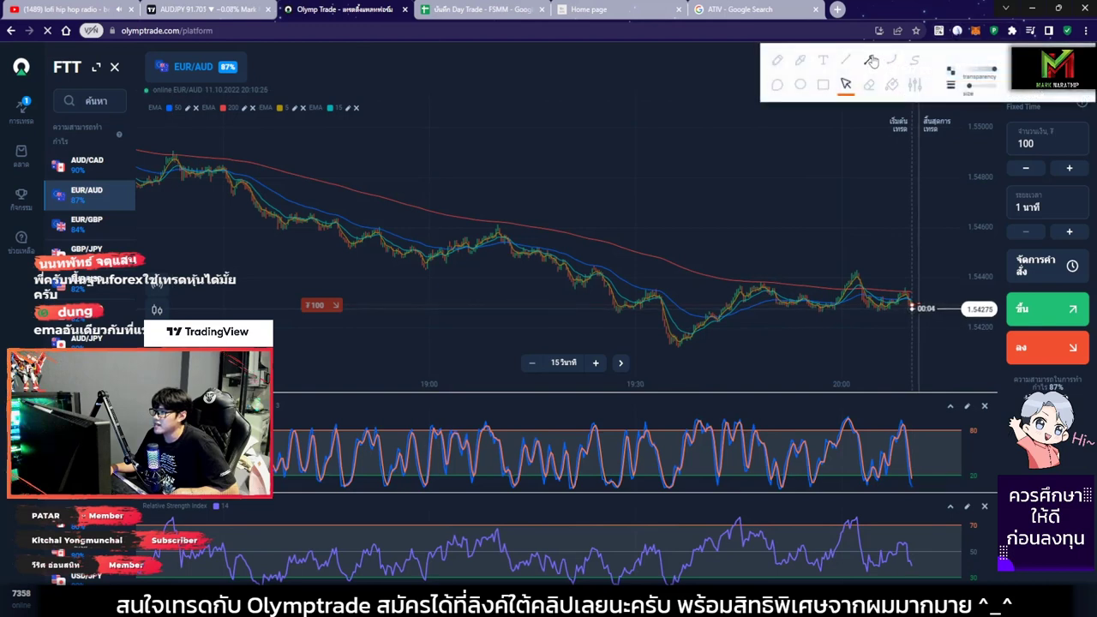
pyautogui.click(870, 59)
pyautogui.moveTo(182, 125); pyautogui.dragTo(917, 274)
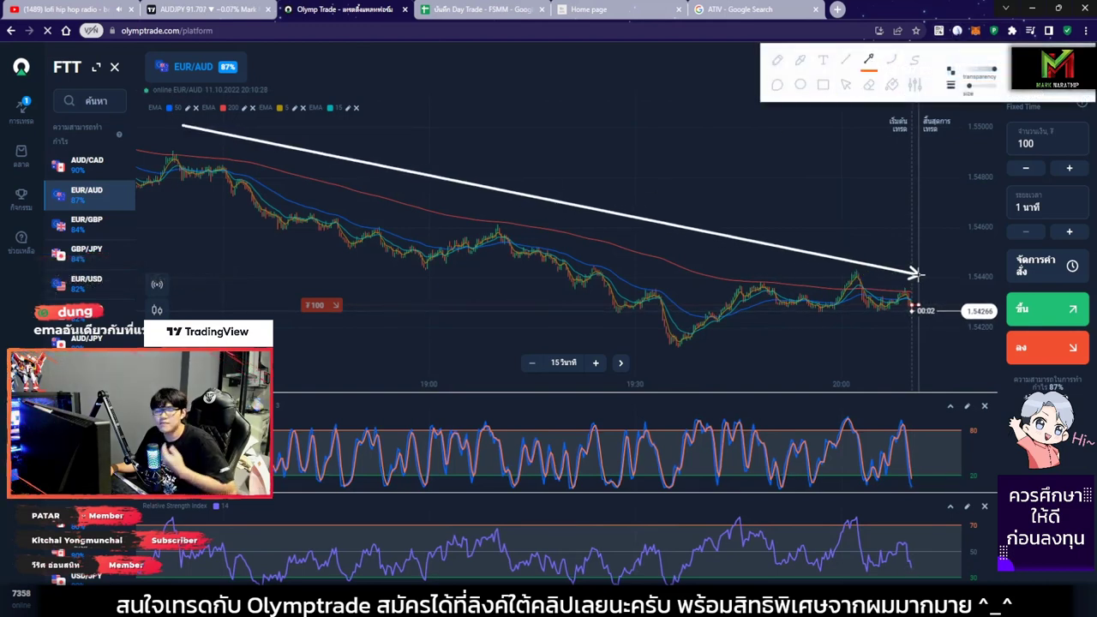
pyautogui.click(892, 84)
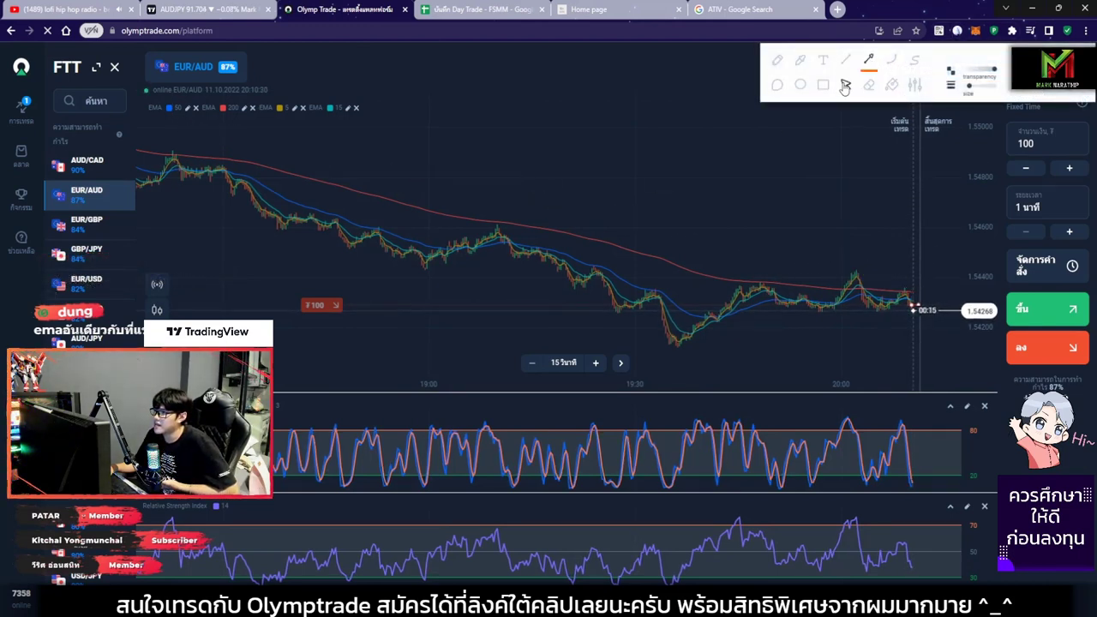
# Annotate the recent EUR/AUD candles with an upward arrow along the rebound and four downward arrows over the 200 EMA and the decline.
pyautogui.click(846, 83)
pyautogui.scroll(5, 774, 231)
pyautogui.click(869, 60)
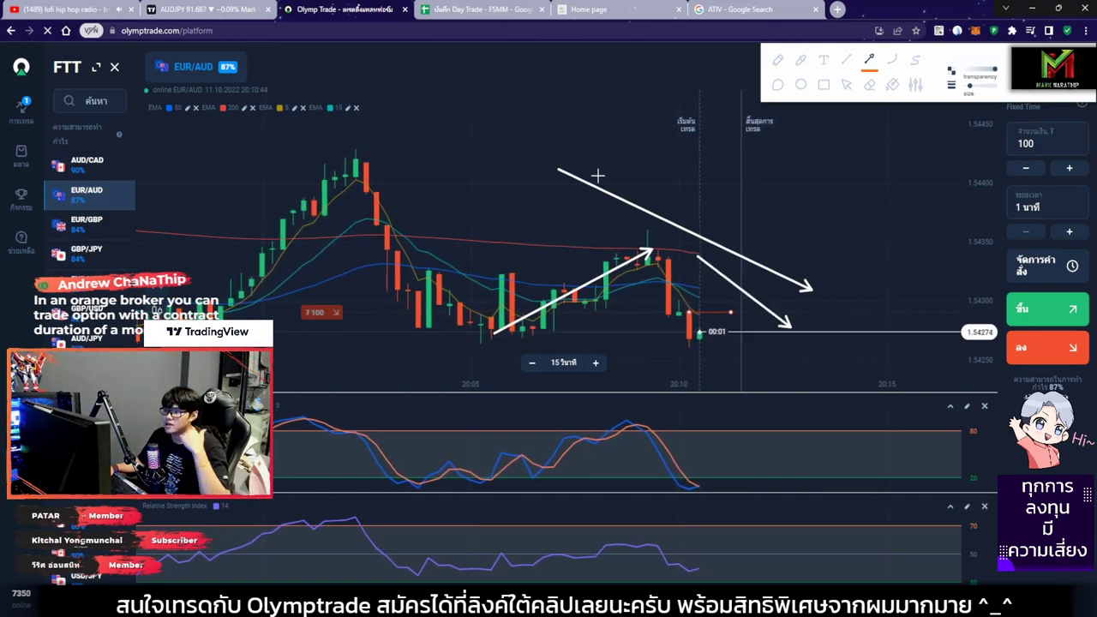
pyautogui.moveTo(566, 147); pyautogui.dragTo(818, 279)
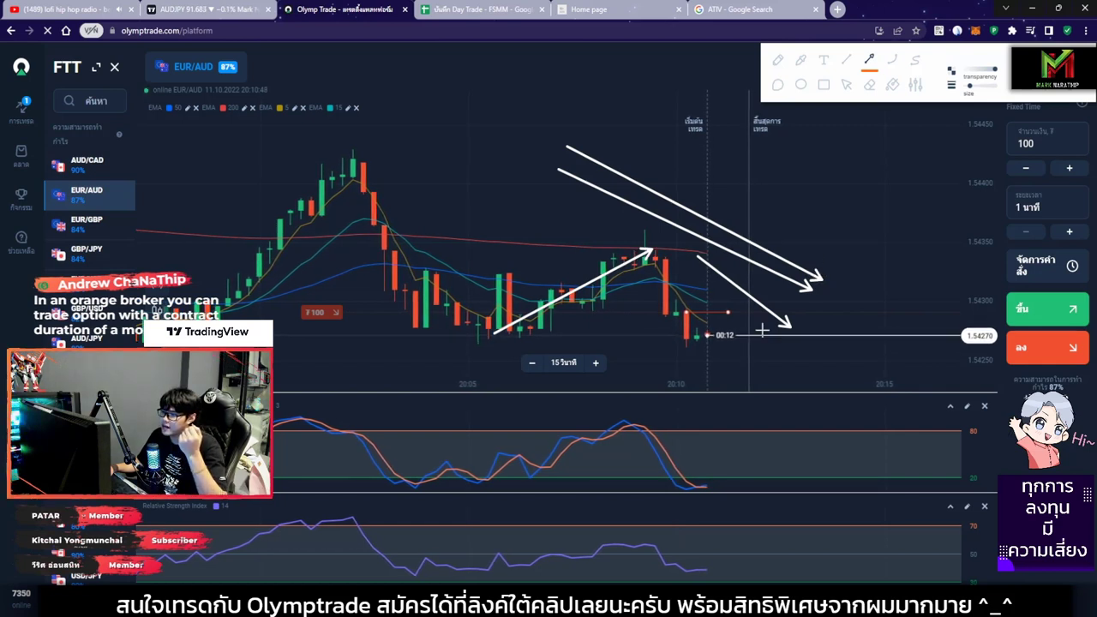
pyautogui.moveTo(704, 274); pyautogui.dragTo(797, 345)
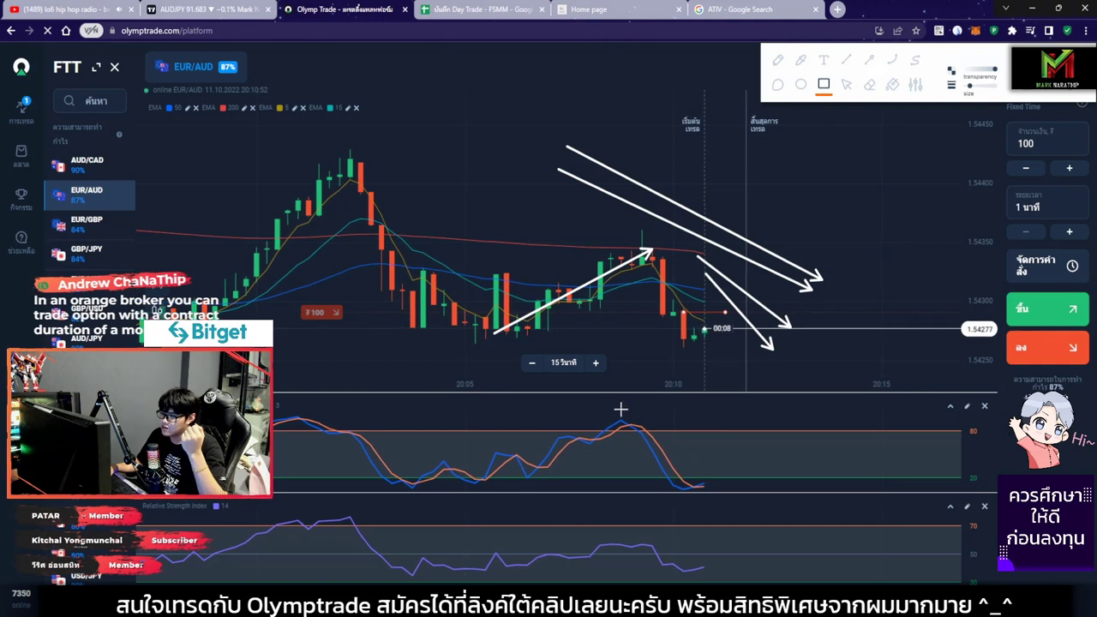
# Box the latest stochastic decline on EUR/AUD, draw a downward arrow inside it, and clear all annotations.
pyautogui.moveTo(610, 404)
pyautogui.mouseDown()
pyautogui.moveTo(730, 494)
pyautogui.moveTo(752, 499)
pyautogui.mouseUp()
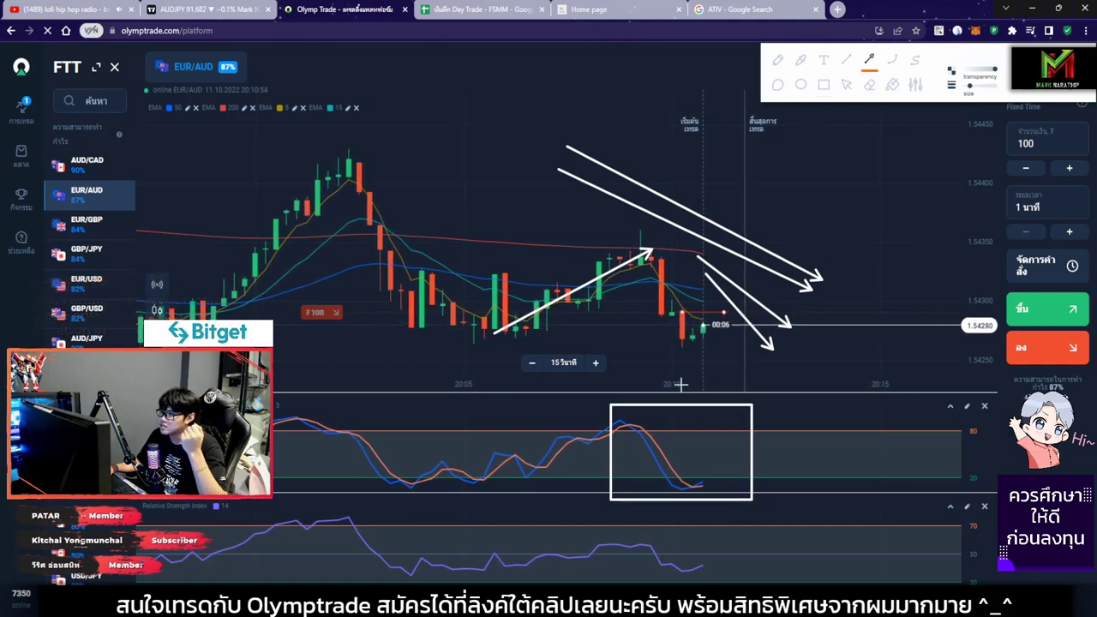
pyautogui.moveTo(628, 402); pyautogui.dragTo(724, 469)
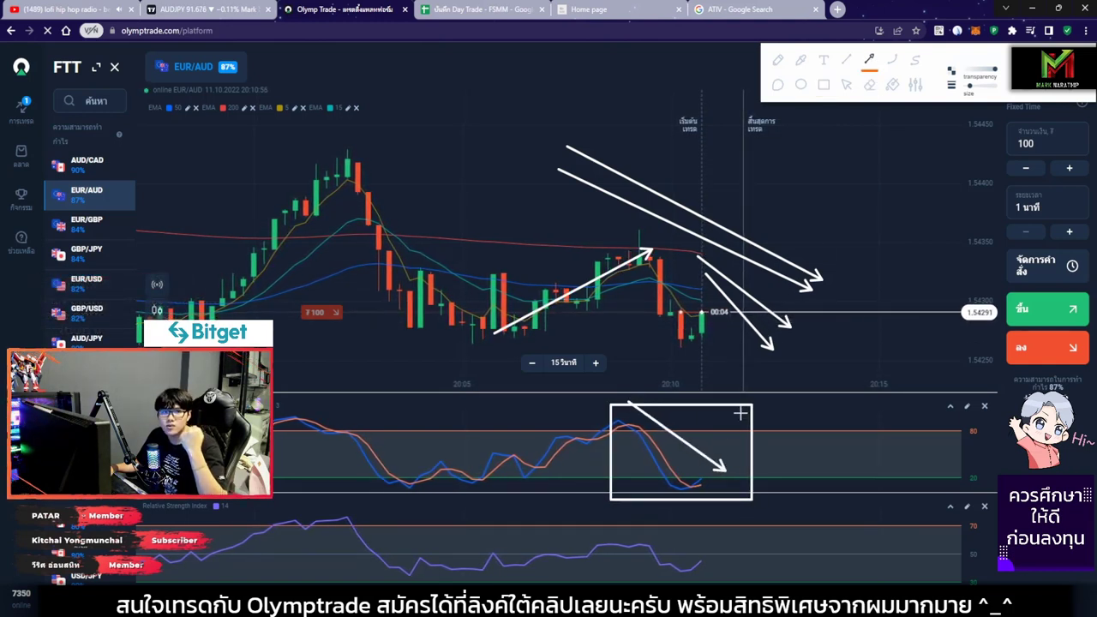
pyautogui.click(846, 86)
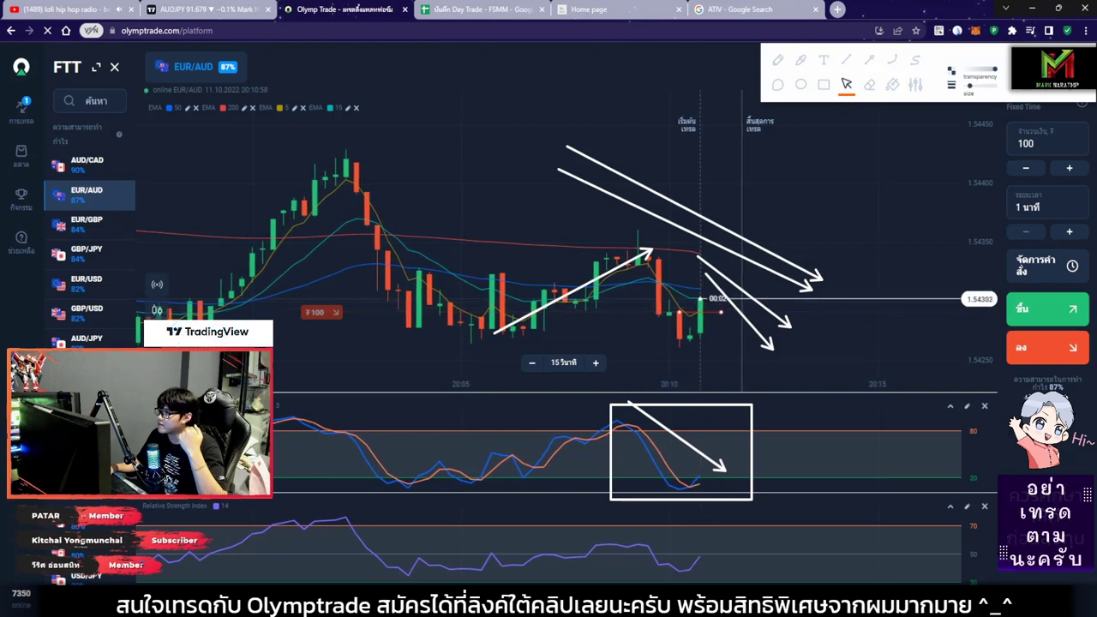
pyautogui.scroll(5, 699, 332)
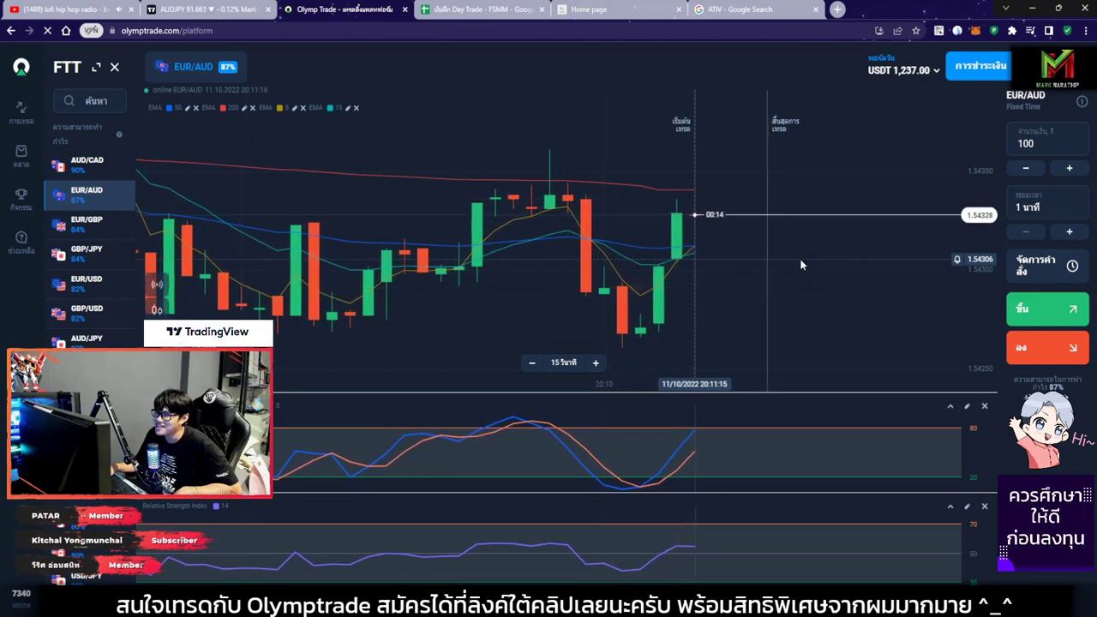
# Switch to the Google Sheets journal and log -100% as the fourth trade's result.
pyautogui.hotkey('ctrl', 'Tab')
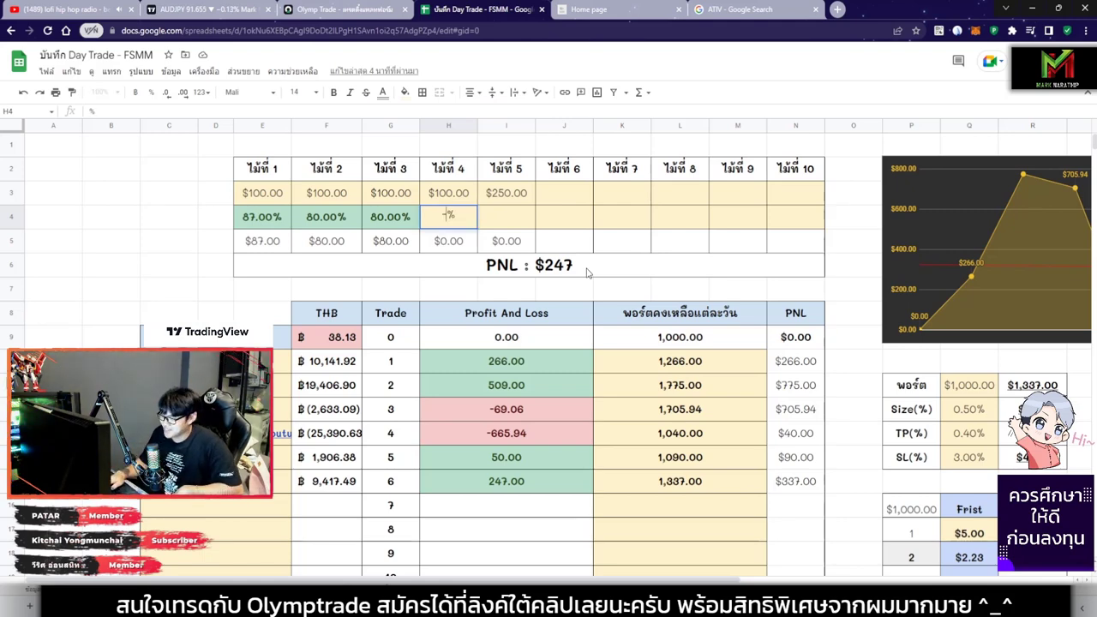
pyautogui.write('-100')
pyautogui.press('Return')
# Check the fifth trade's stake in the journal and set the EUR/AUD trade amount in Olymp Trade to 250.
pyautogui.click(533, 195)
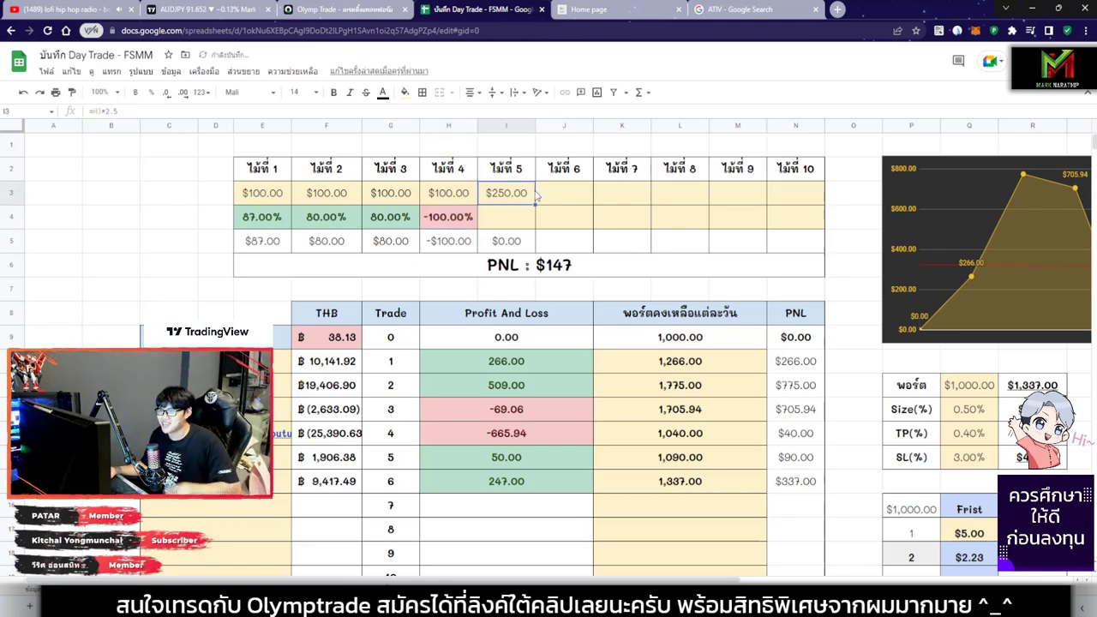
pyautogui.hotkey('ctrl', 'shift', 'Tab')
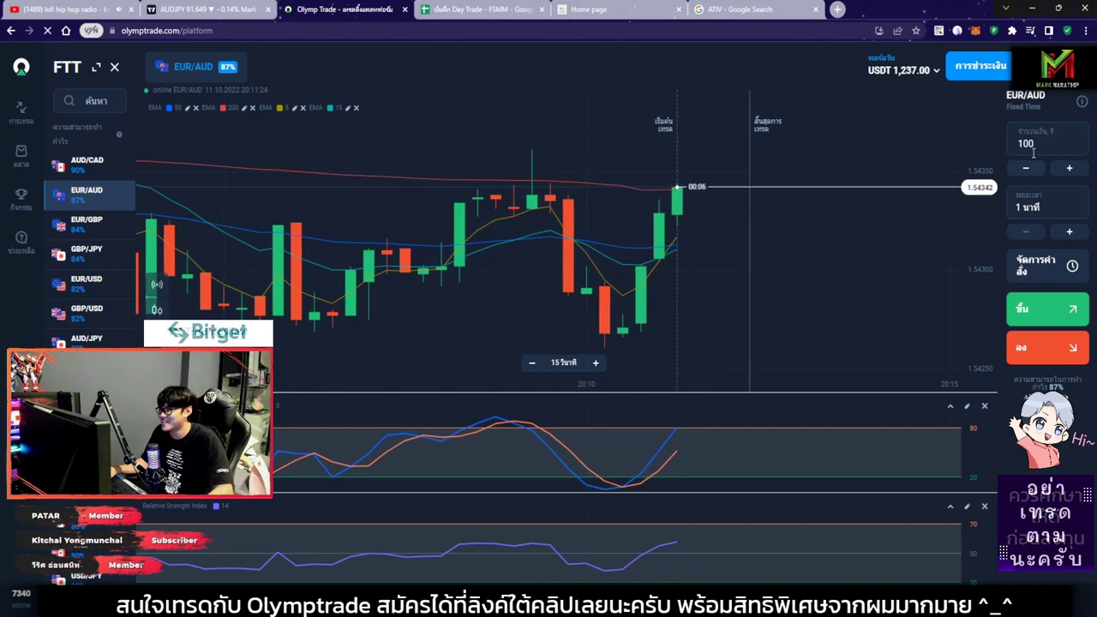
pyautogui.hotkey('ctrl', 'a')
pyautogui.write('250')
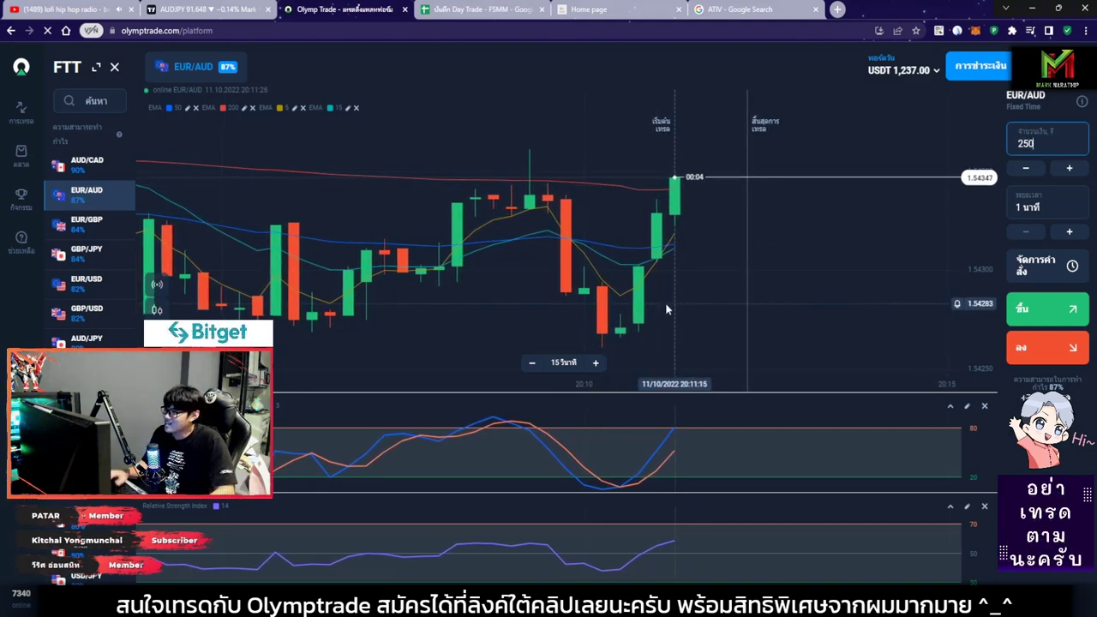
pyautogui.scroll(-5, 600, 317)
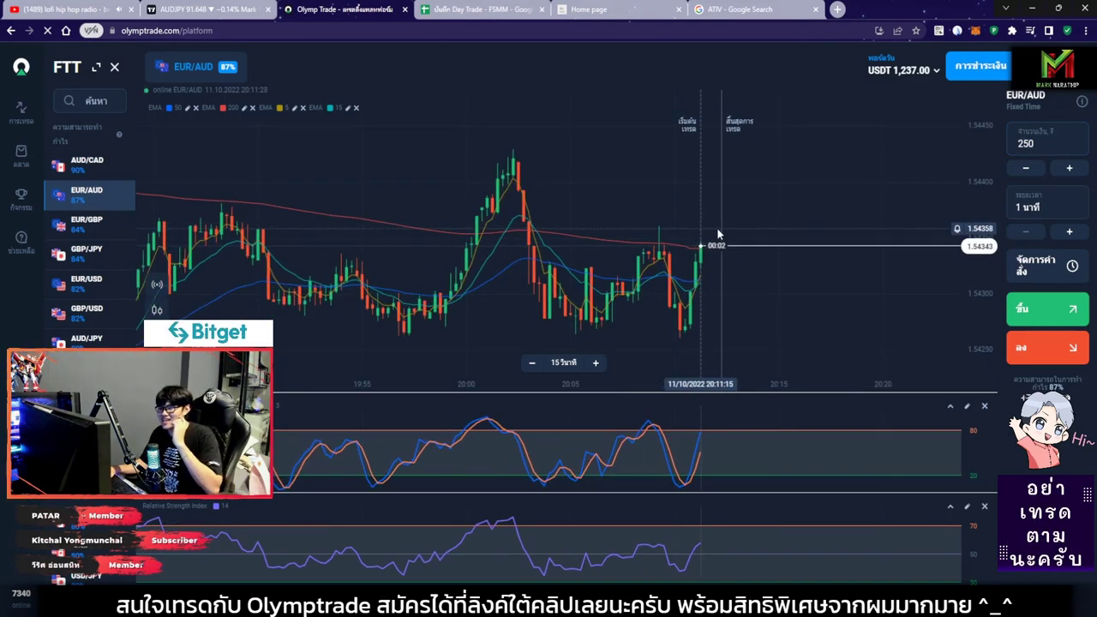
# Enter 80% as the fifth trade's result in the journal and select the fourth trade's heading, stake and result cells.
pyautogui.click(462, 11)
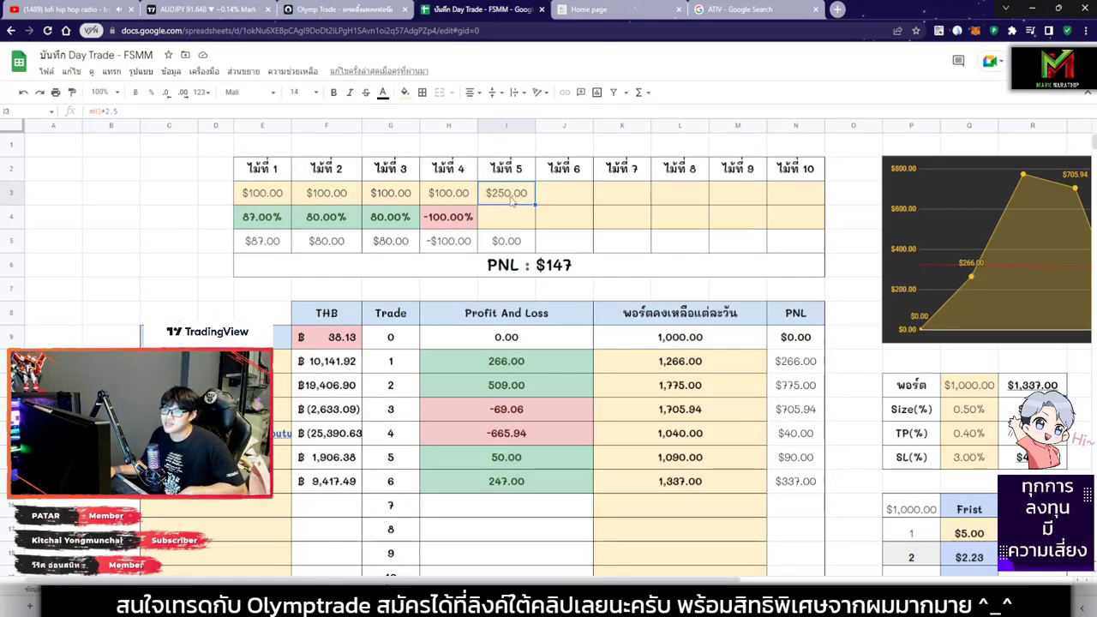
pyautogui.click(509, 225)
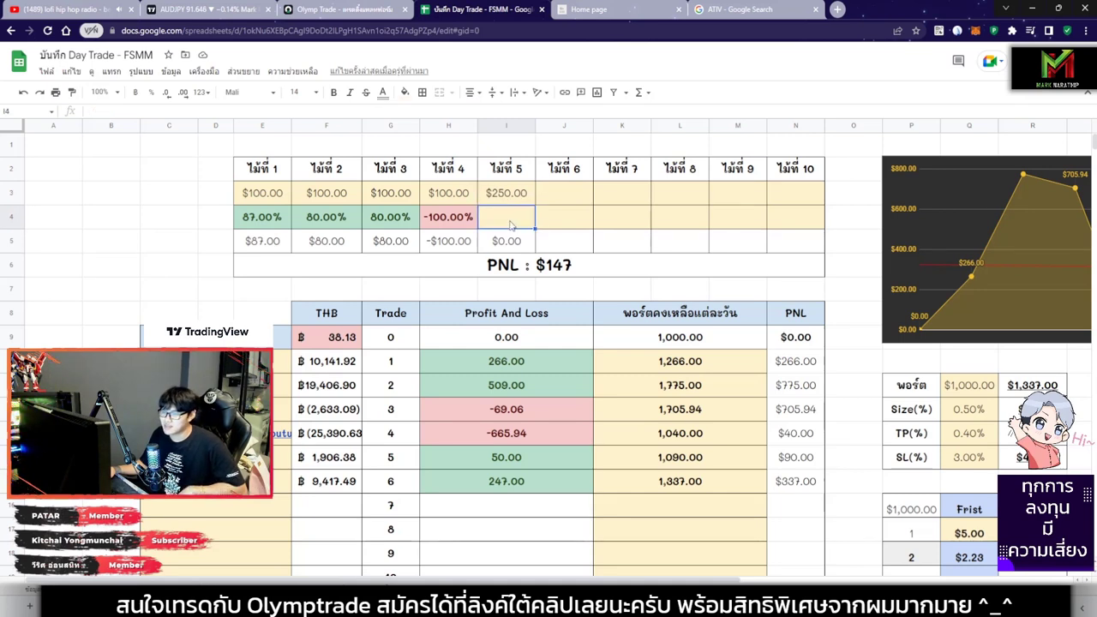
pyautogui.press('Return')
pyautogui.moveTo(447, 169); pyautogui.dragTo(434, 228)
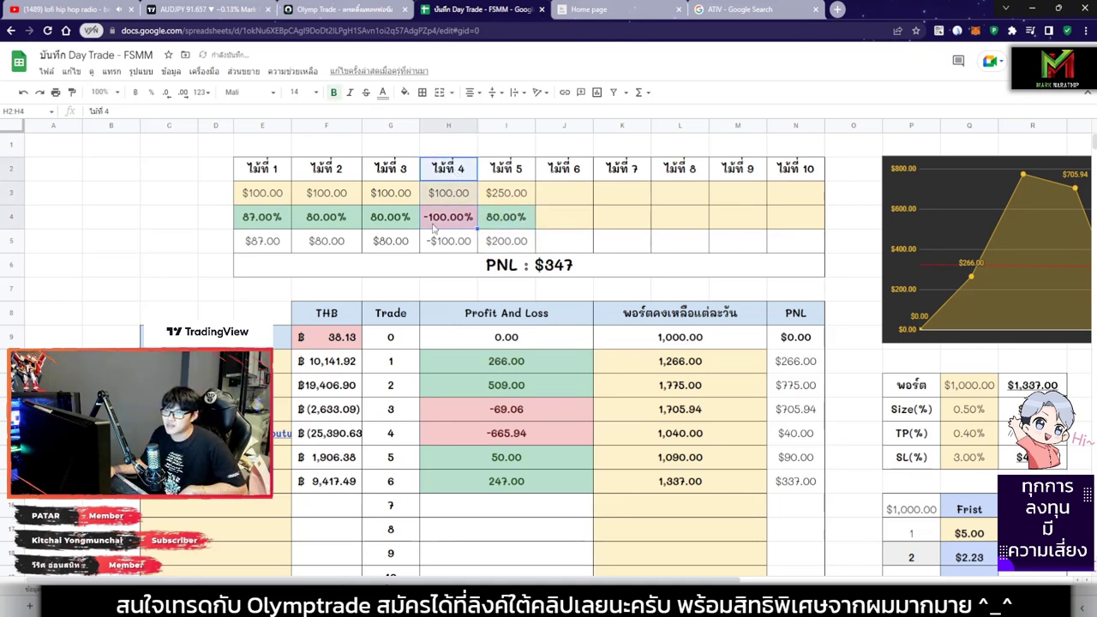
# Review the journal's PNL total and the EUR/AUD chart in Olymp Trade, and clear the fifth trade's result in the journal.
pyautogui.click(509, 273)
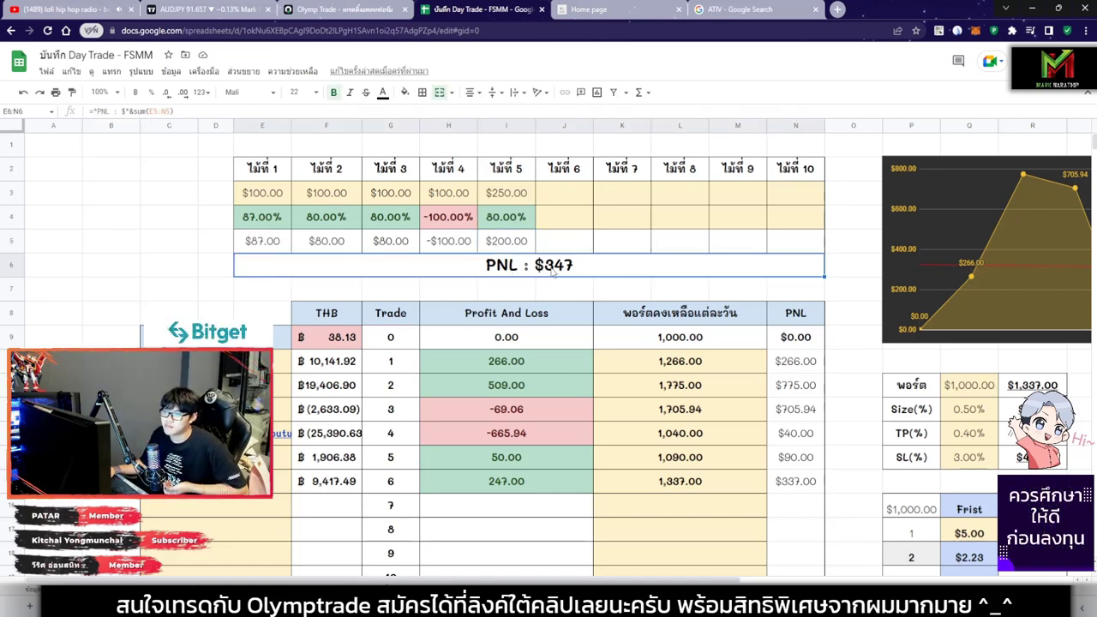
pyautogui.click(349, 11)
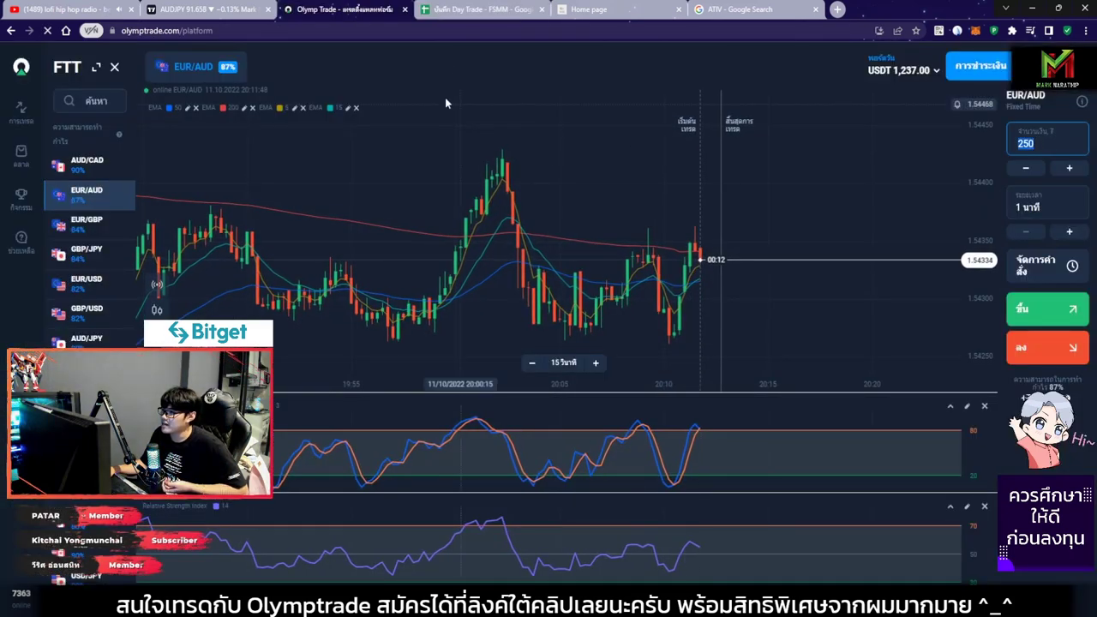
pyautogui.click(479, 10)
pyautogui.click(509, 216)
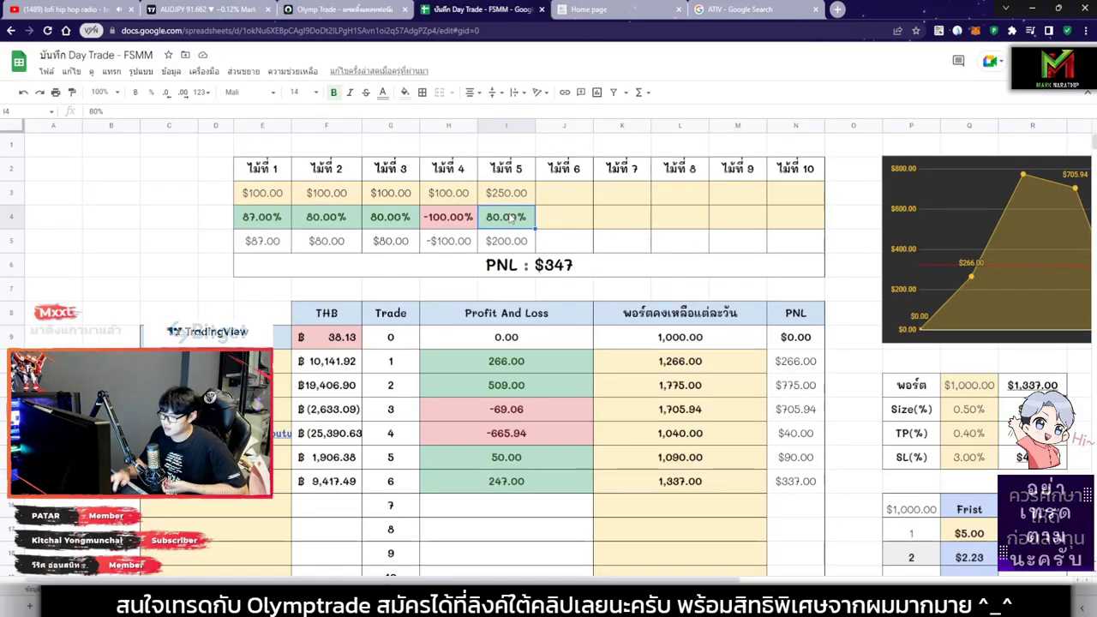
pyautogui.press('Delete')
# Switch to Olymp Trade, place a one-minute downward trade of 250 on EUR/USD, and examine its entry on the chart.
pyautogui.click(343, 10)
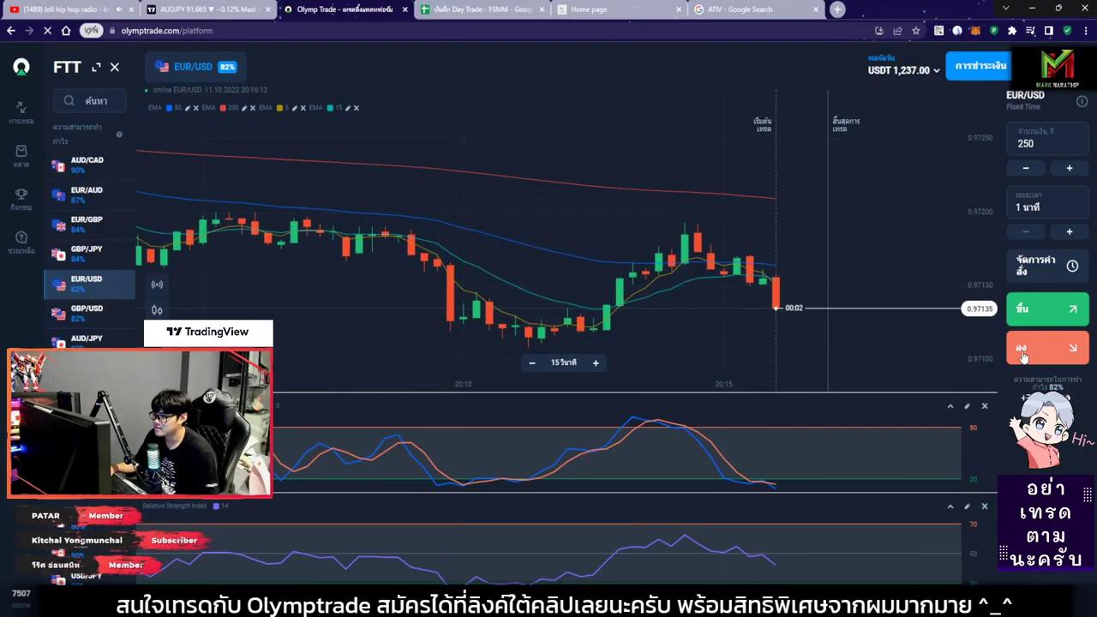
pyautogui.click(1020, 353)
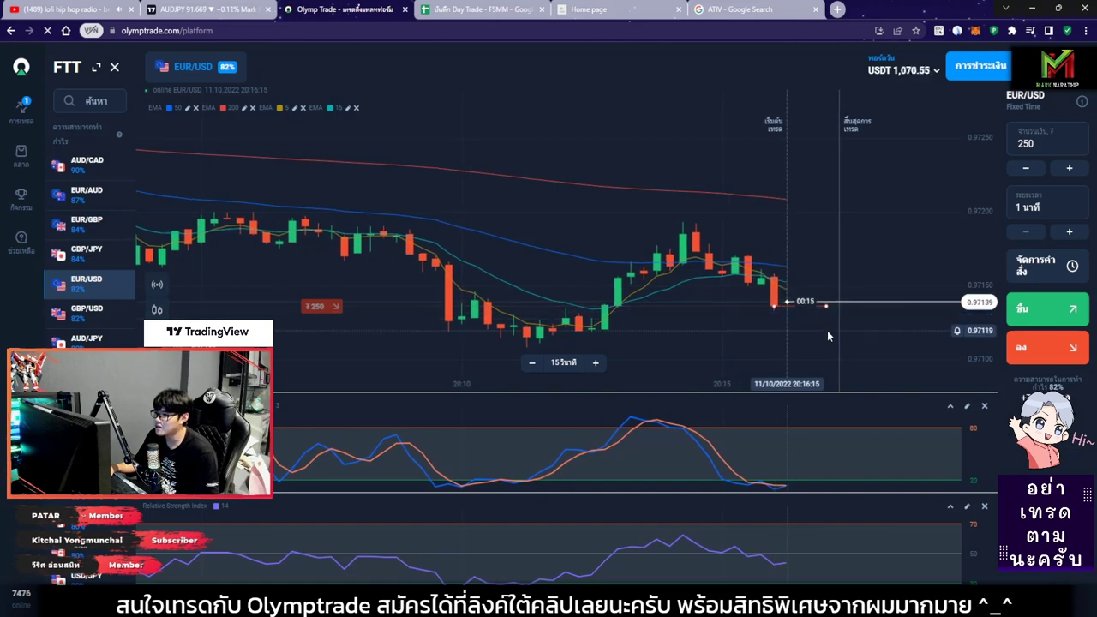
pyautogui.scroll(2, 826, 302)
pyautogui.scroll(2, 828, 300)
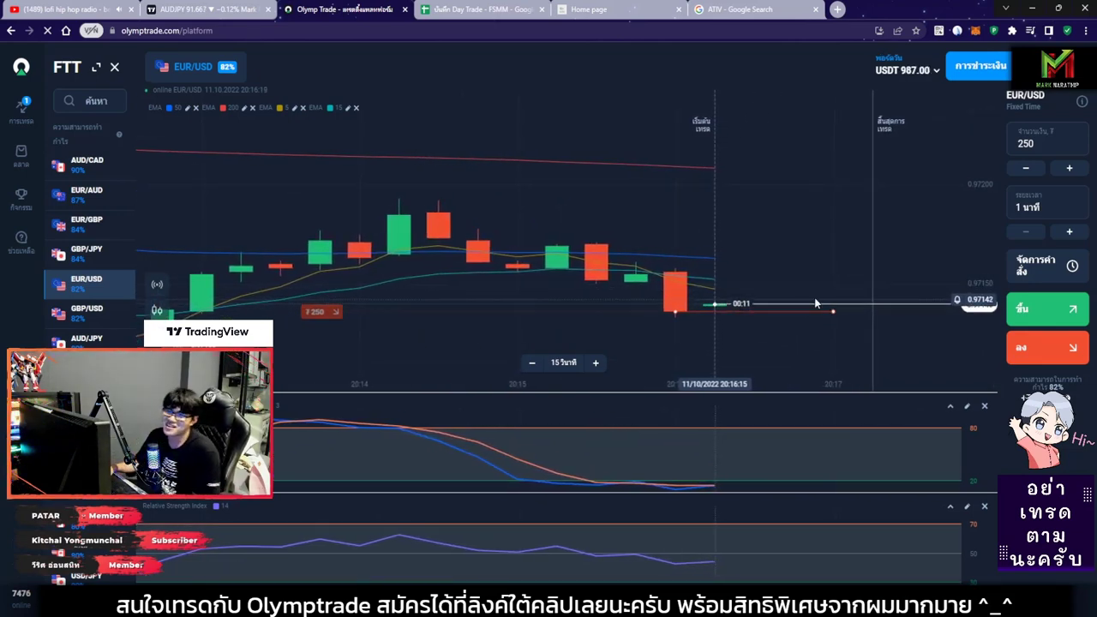
pyautogui.scroll(1, 807, 302)
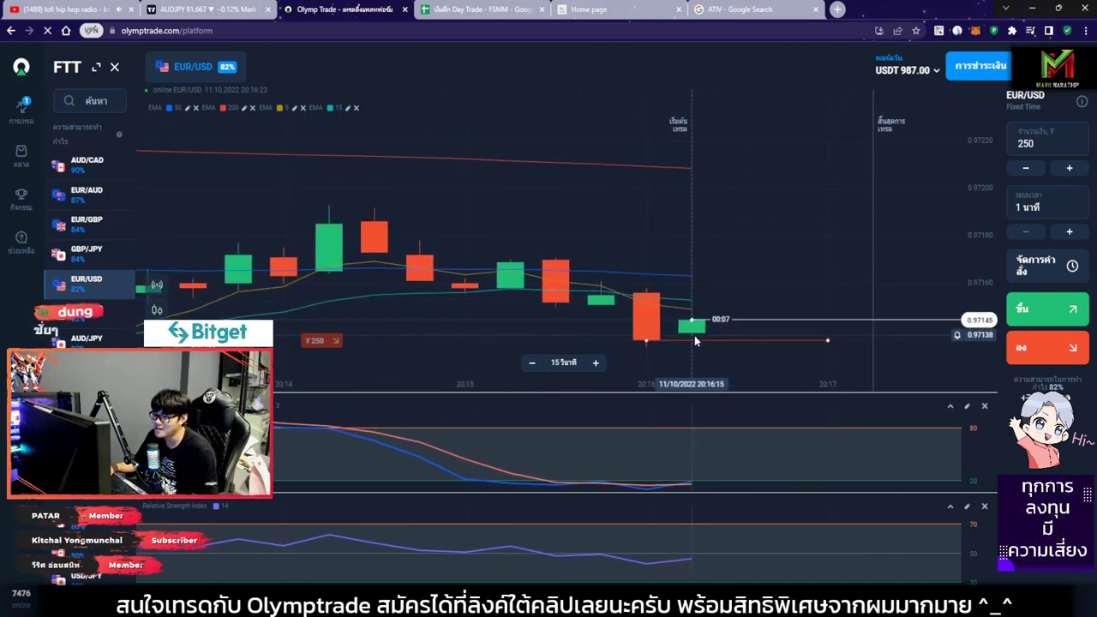
pyautogui.scroll(-1, 733, 296)
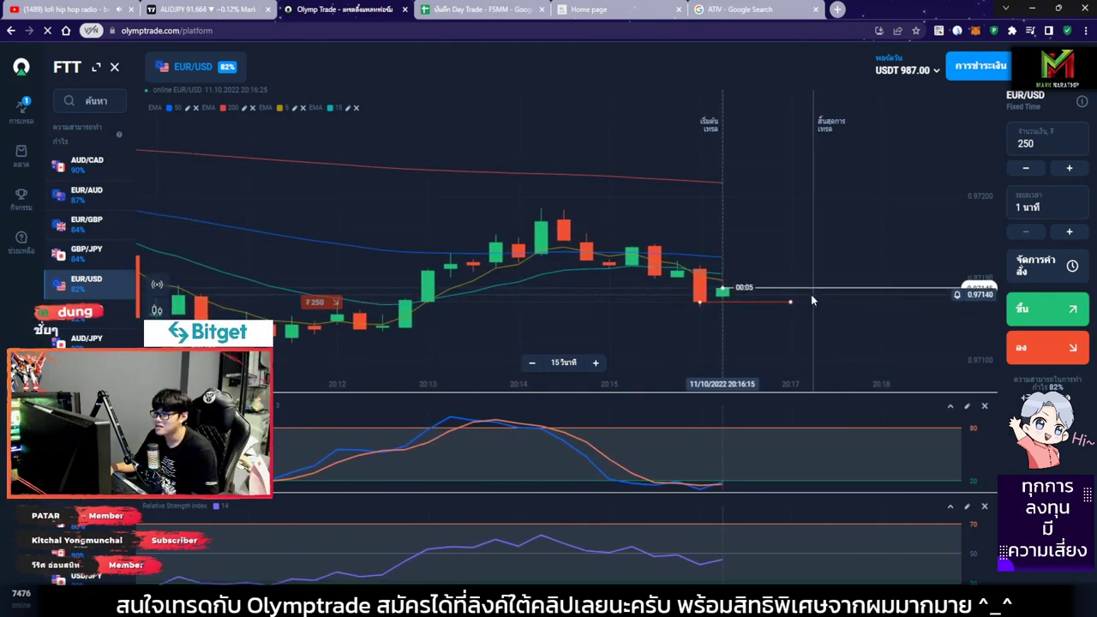
pyautogui.scroll(-2, 716, 312)
# Check the journal and follow the EUR/USD price against the open trade's entry line, in close-up and across the wider trend.
pyautogui.click(480, 9)
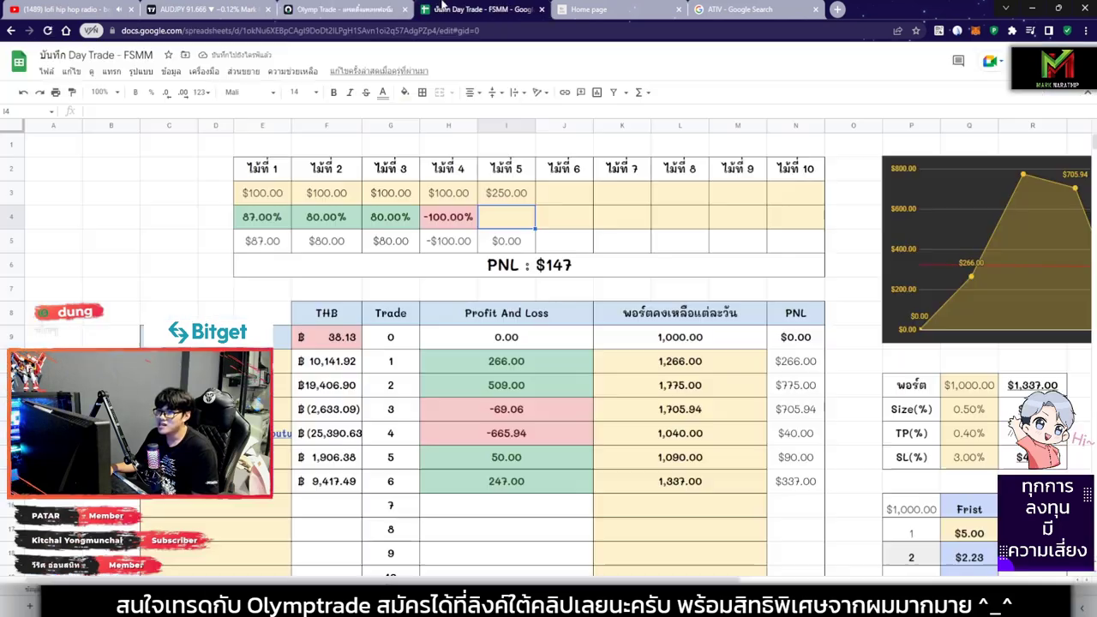
pyautogui.click(343, 8)
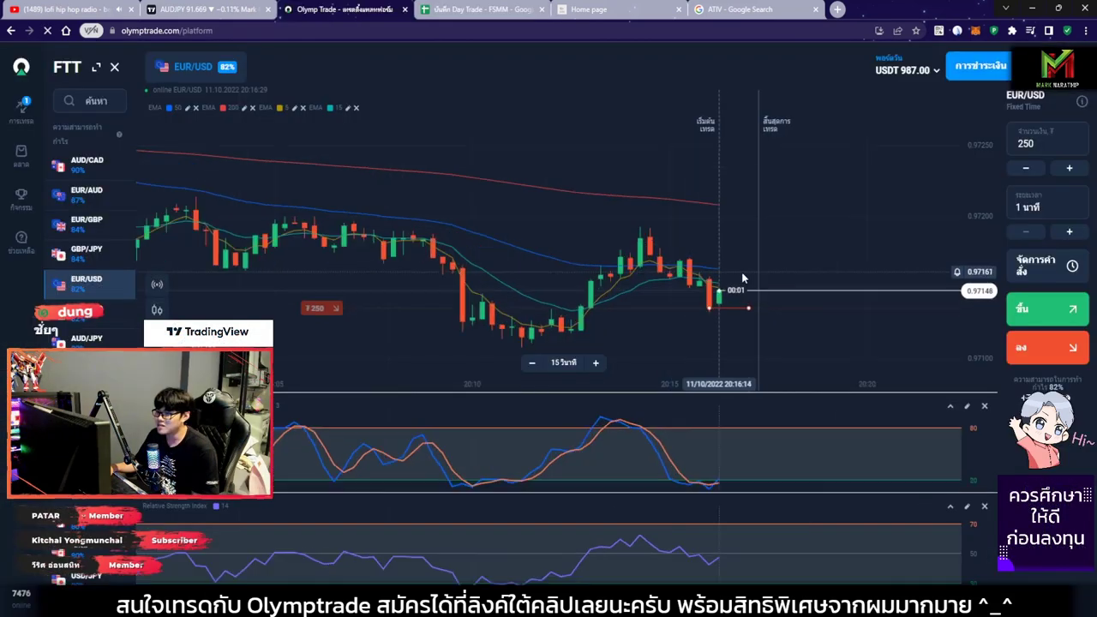
pyautogui.scroll(-3, 723, 307)
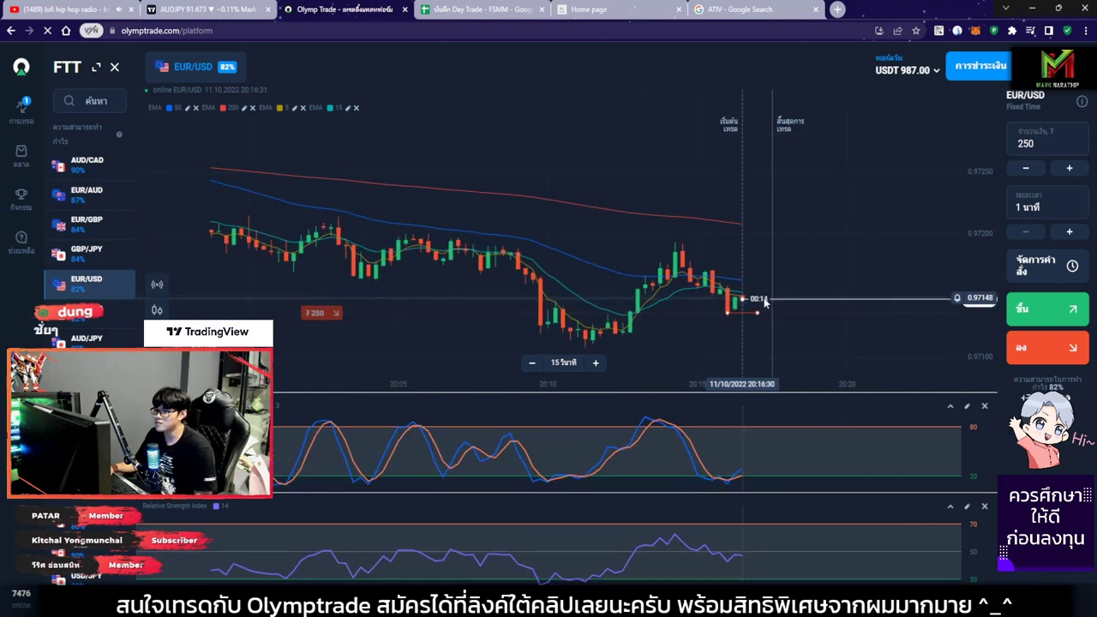
pyautogui.scroll(-3, 765, 300)
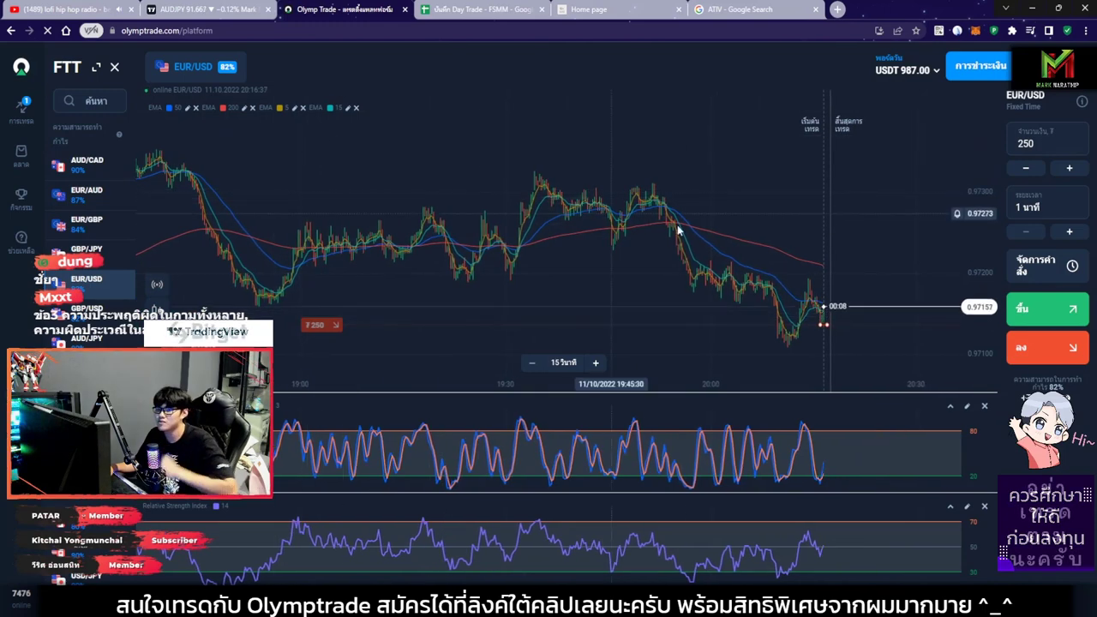
pyautogui.scroll(5, 835, 291)
pyautogui.scroll(2, 814, 296)
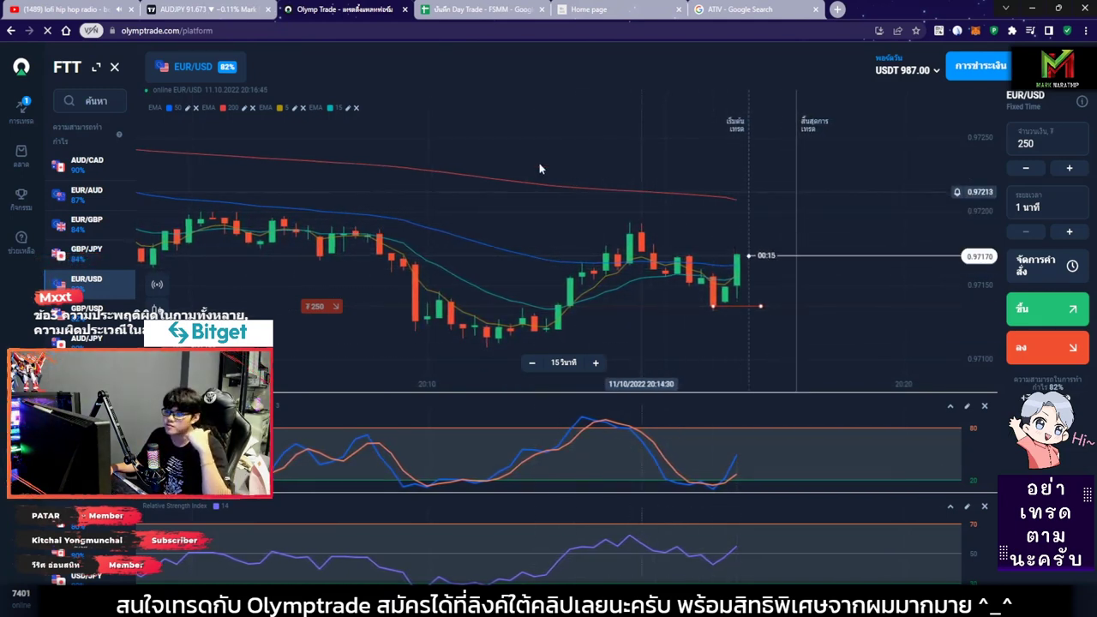
pyautogui.scroll(-2, 656, 377)
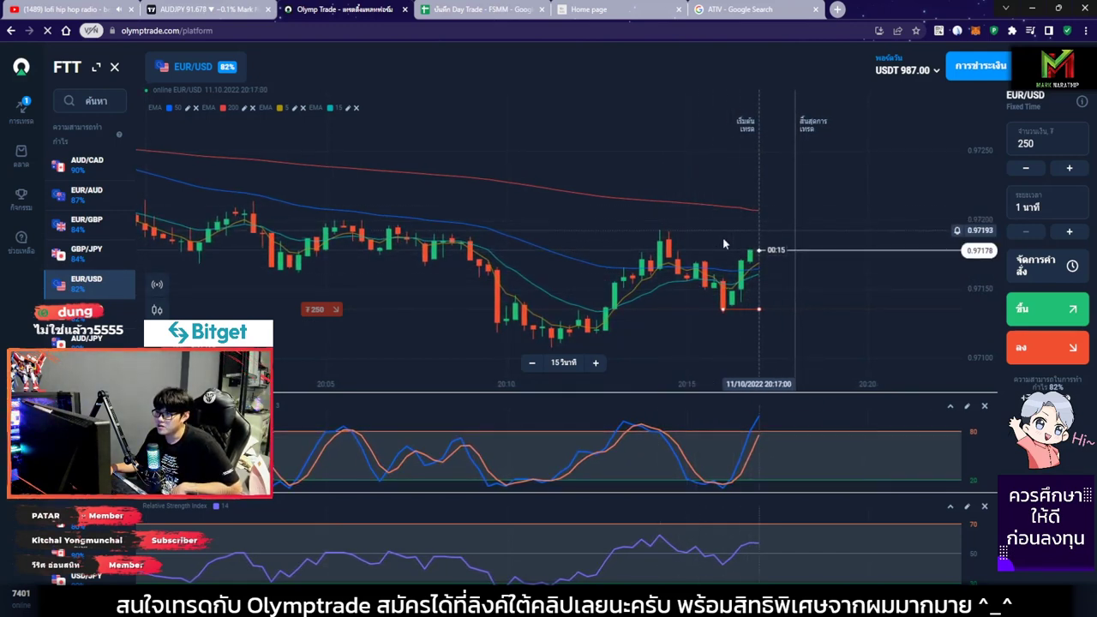
pyautogui.scroll(3, 815, 276)
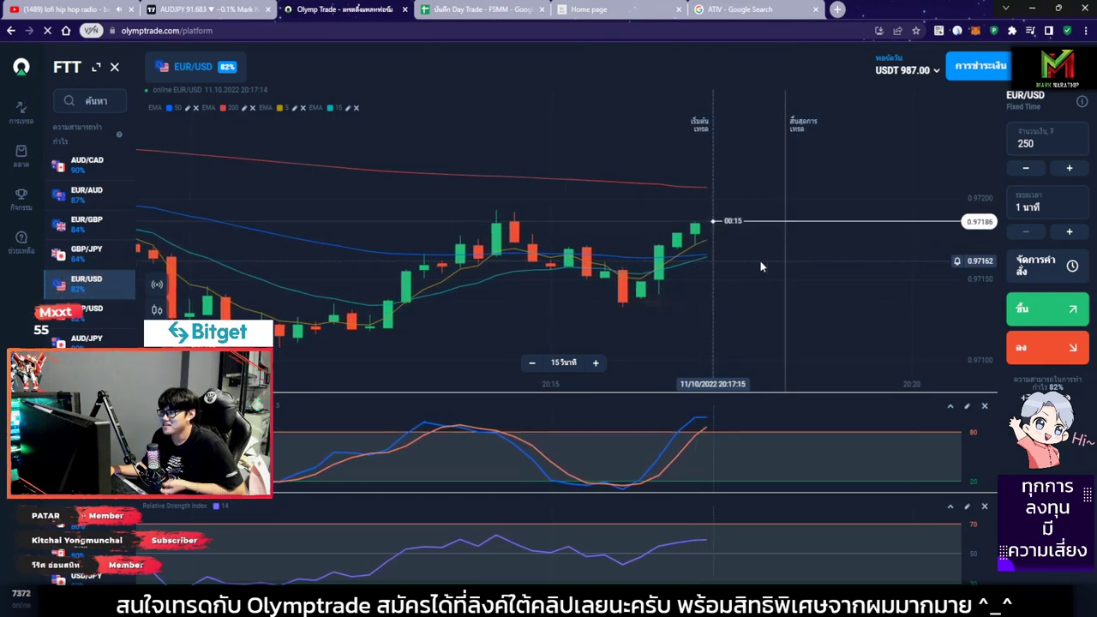
# Log -100% as the fifth trade's result in the journal and copy the fifth stake's formula to the sixth trade for $625.00.
pyautogui.click(451, 10)
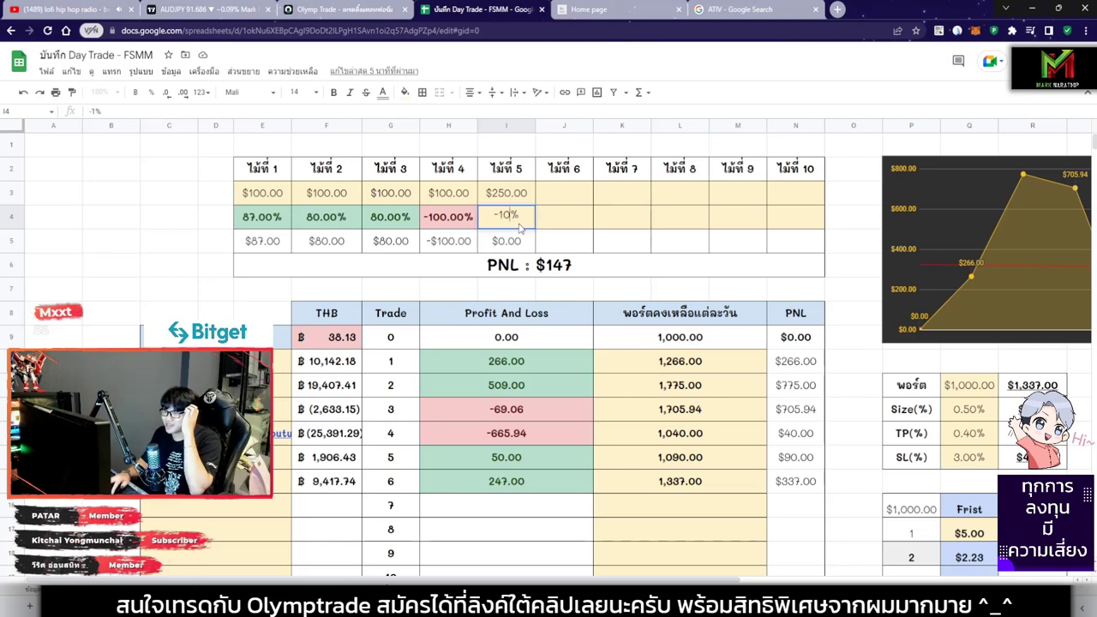
pyautogui.click(559, 199)
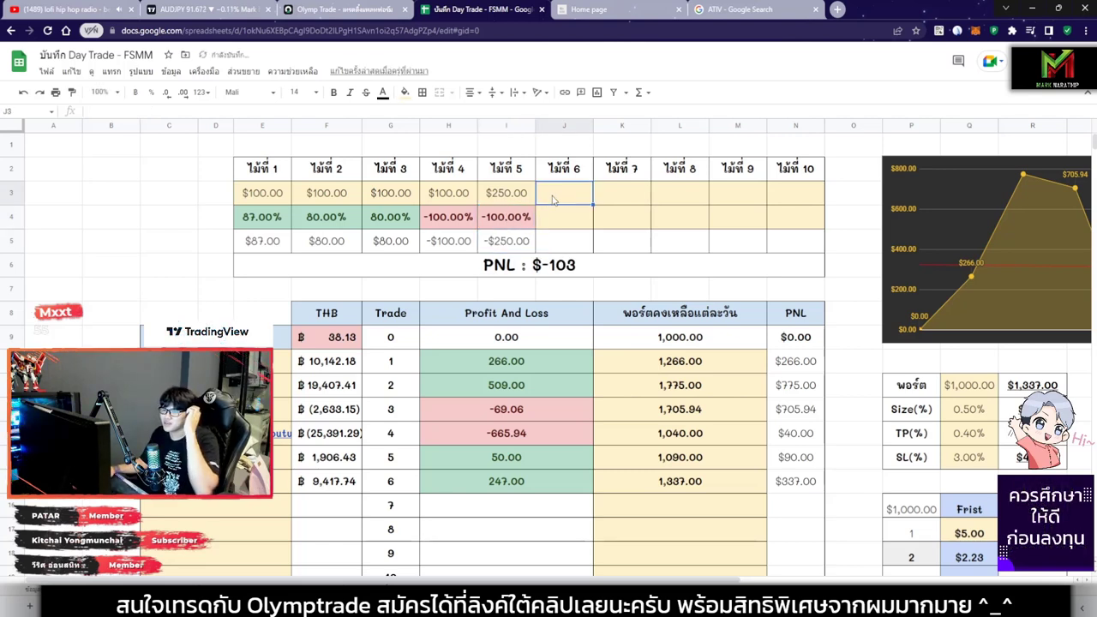
pyautogui.press('Left')
pyautogui.click(573, 196)
pyautogui.write('$625.00')
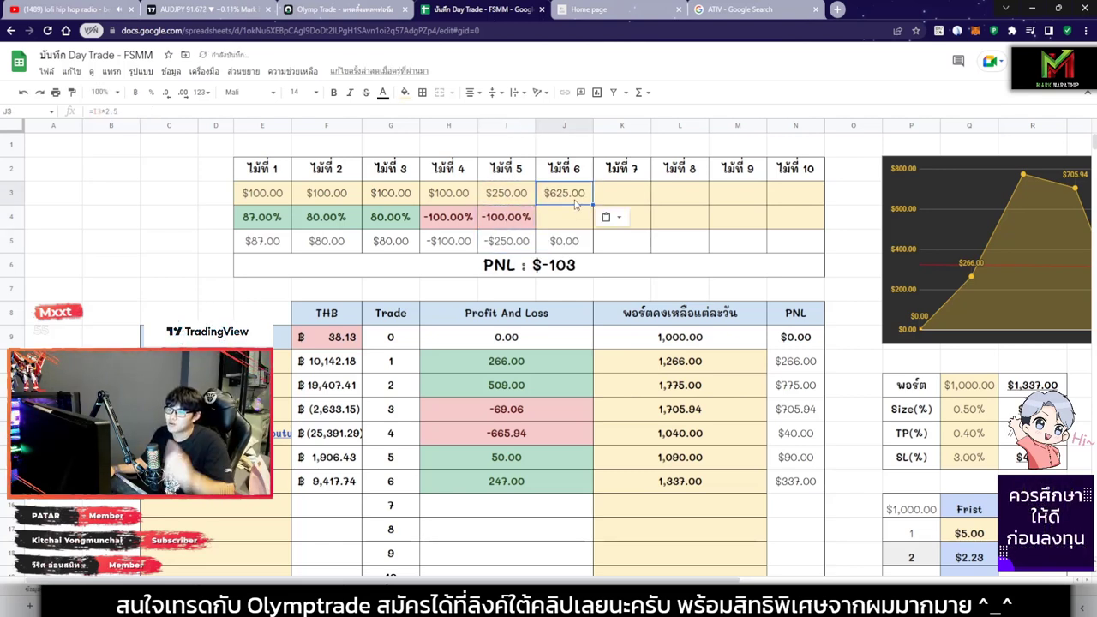
# Set the EUR/USD trade amount in Olymp Trade to 625 and enter 80% as the sixth trade's result in the journal.
pyautogui.click(359, 11)
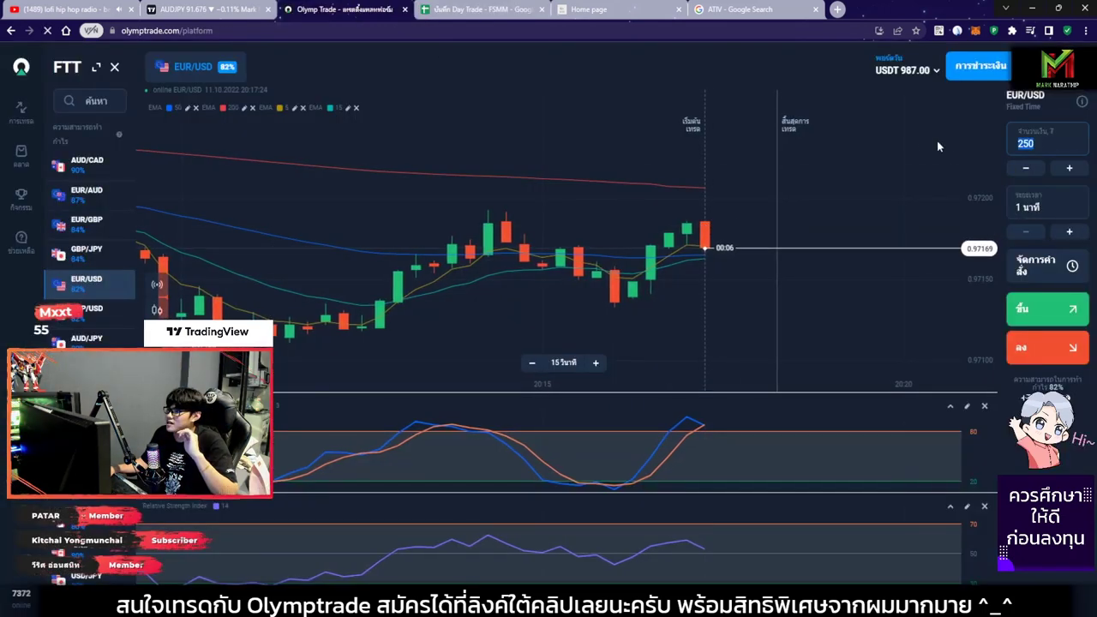
pyautogui.write('625')
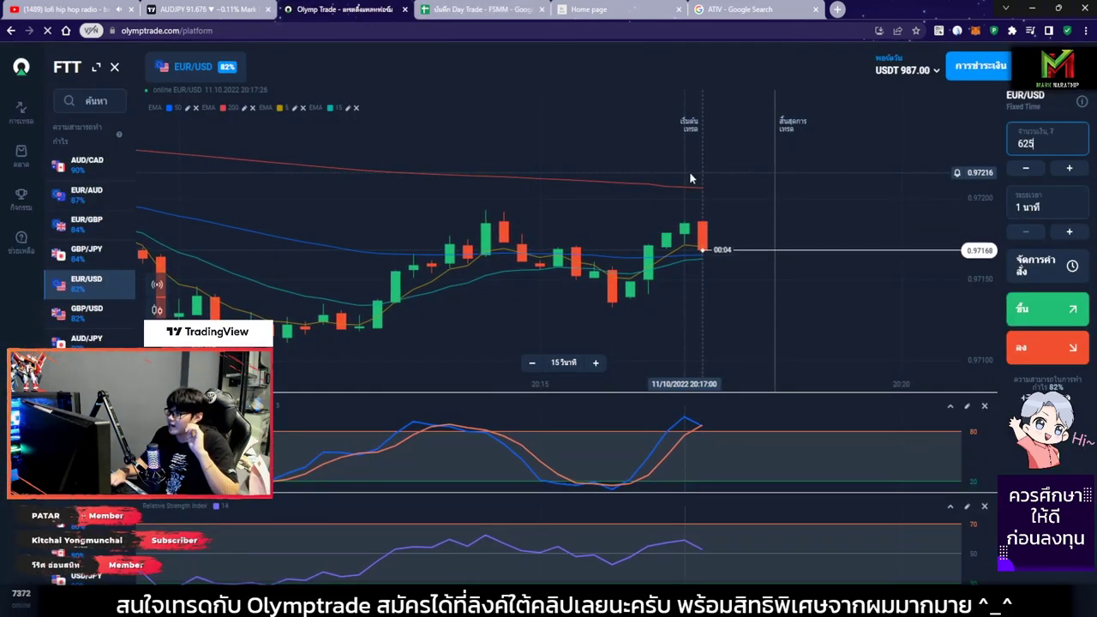
pyautogui.click(474, 9)
pyautogui.click(564, 217)
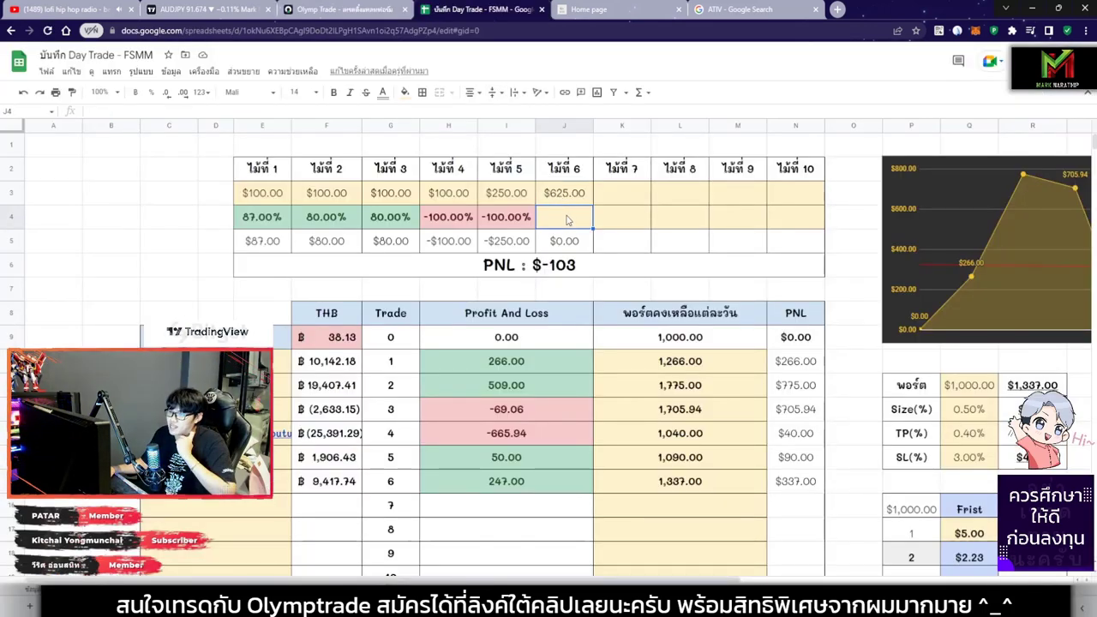
pyautogui.write('80')
pyautogui.press('Return')
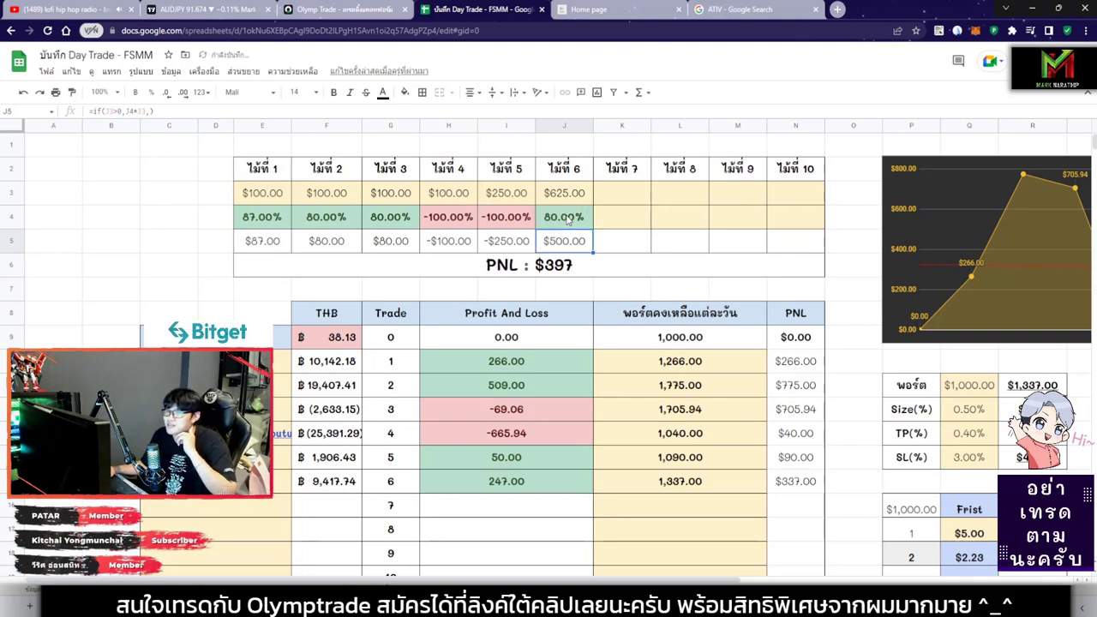
# Compare the EUR/USD, AUD/CAD, EUR/AUD, EUR/GBP, GBP/JPY and GBP/USD charts in Olymp Trade for the next entry.
pyautogui.hotkey('ctrl', 'shift', 'Tab')
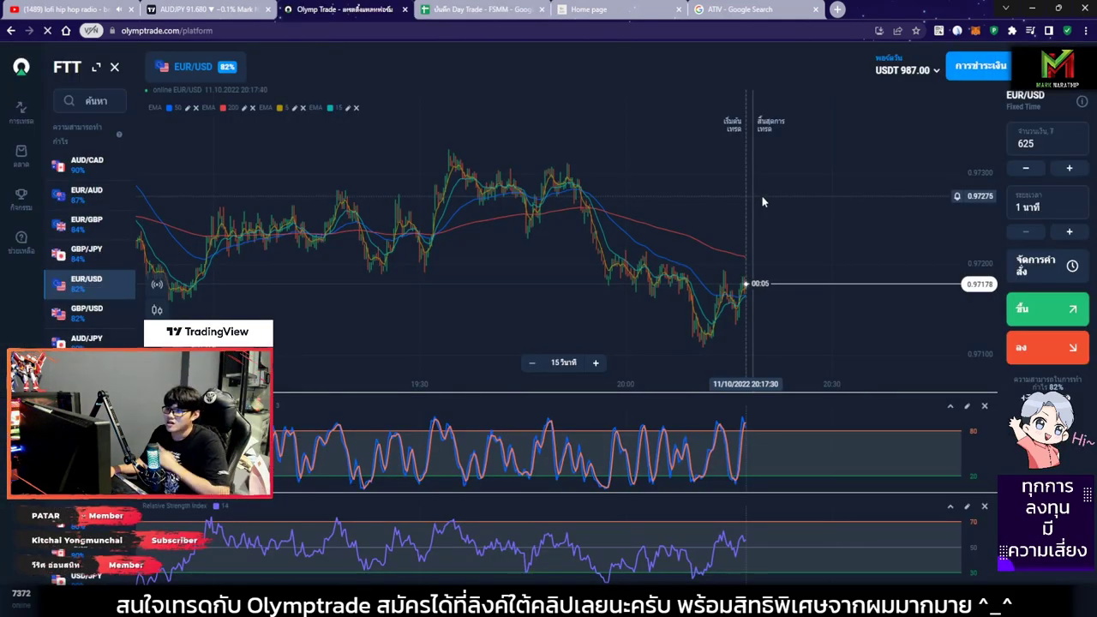
pyautogui.click(88, 163)
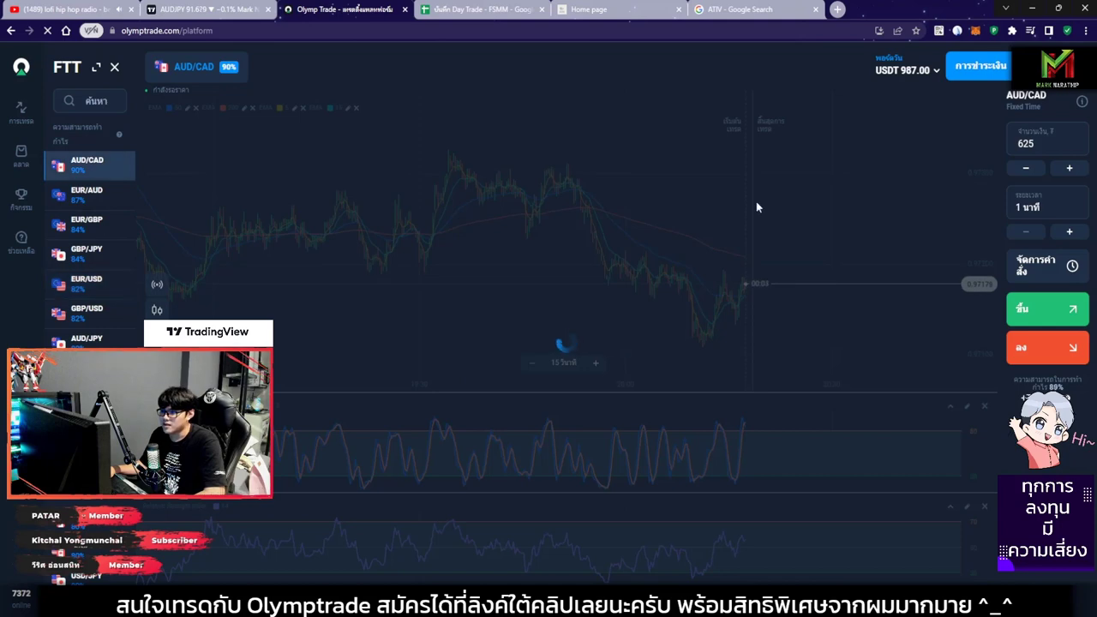
pyautogui.click(94, 199)
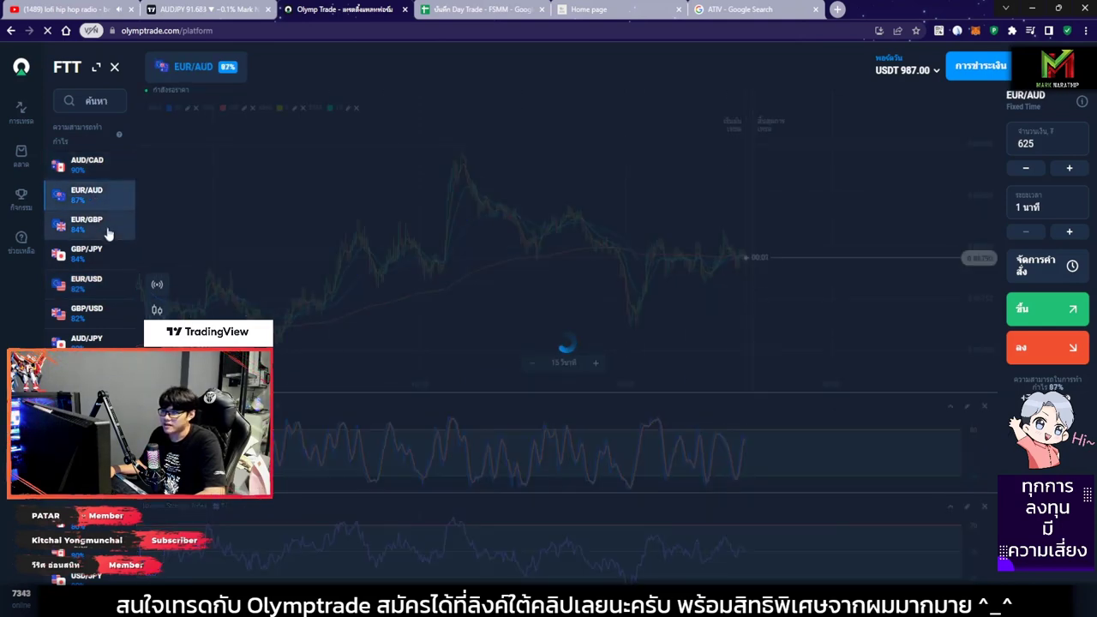
pyautogui.click(125, 227)
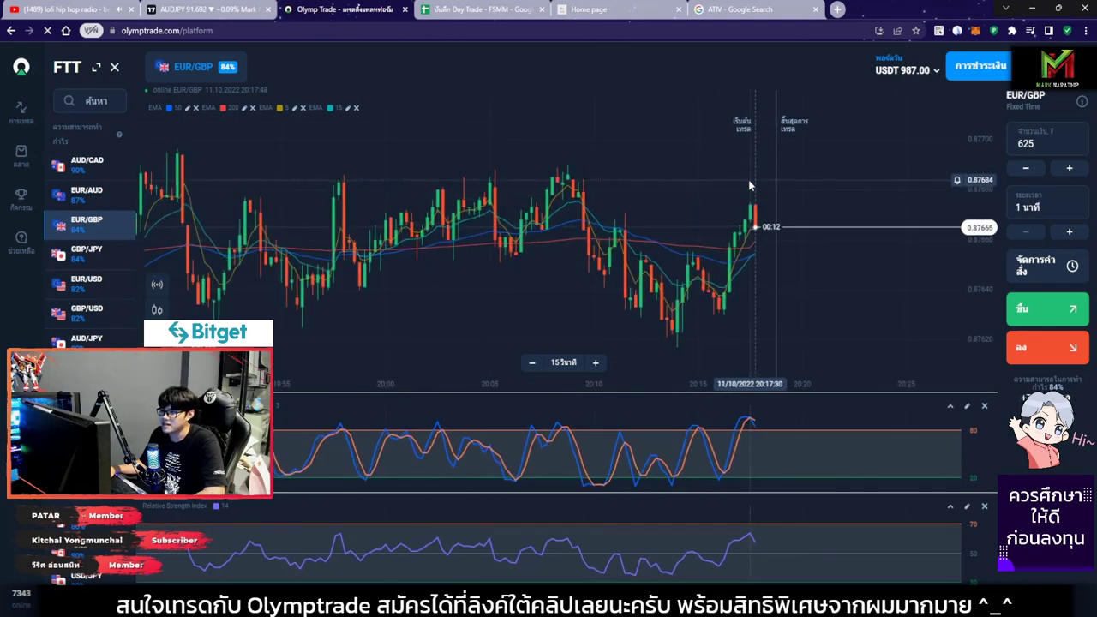
pyautogui.click(98, 195)
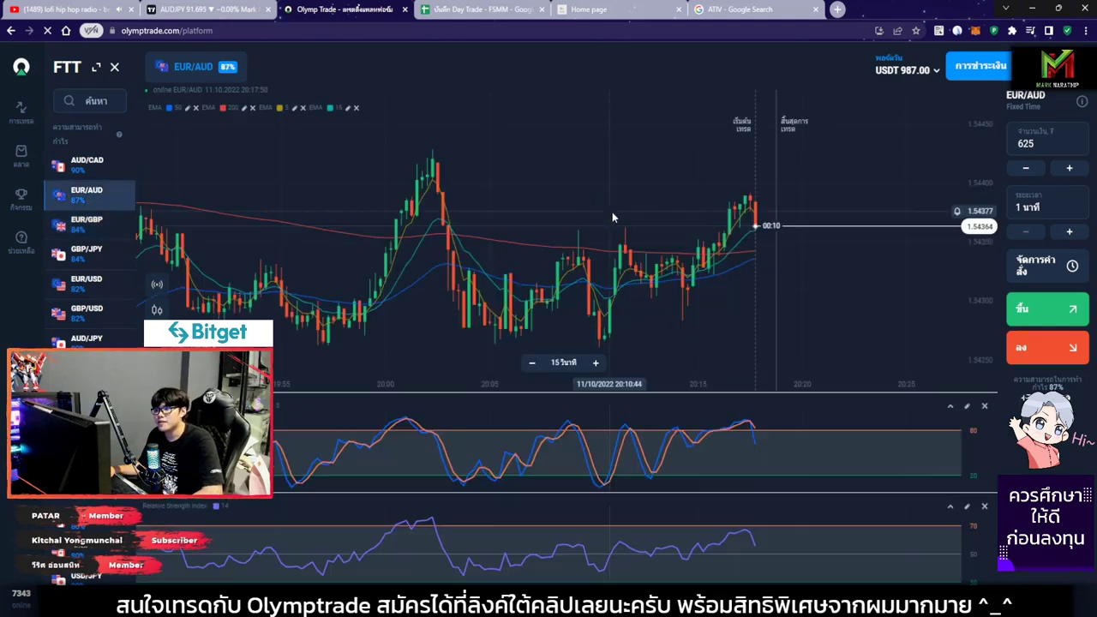
pyautogui.click(86, 254)
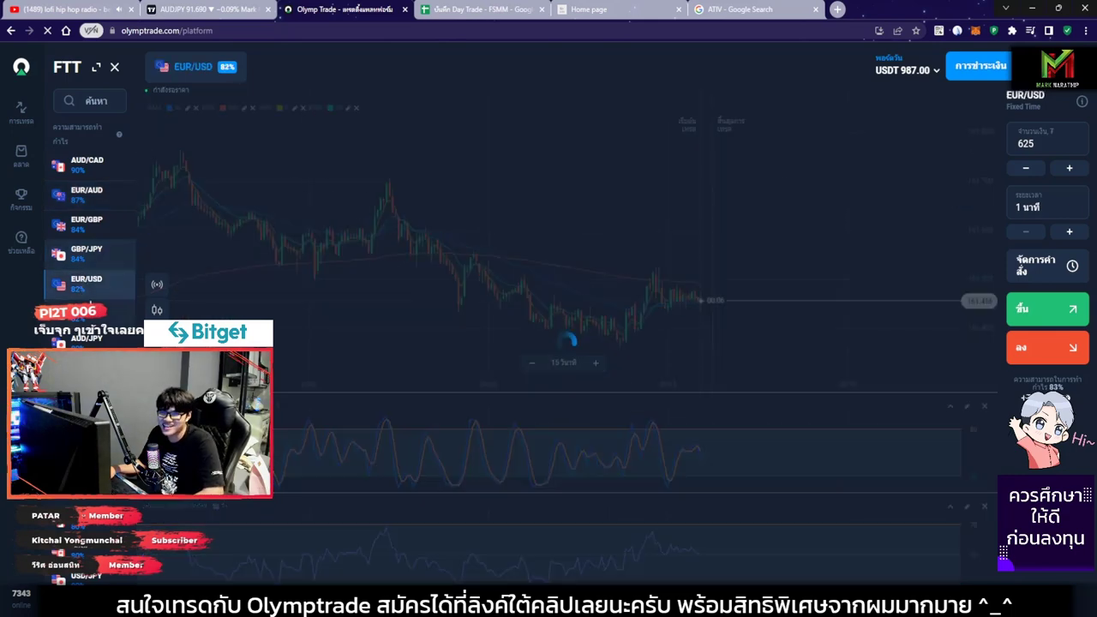
pyautogui.click(86, 310)
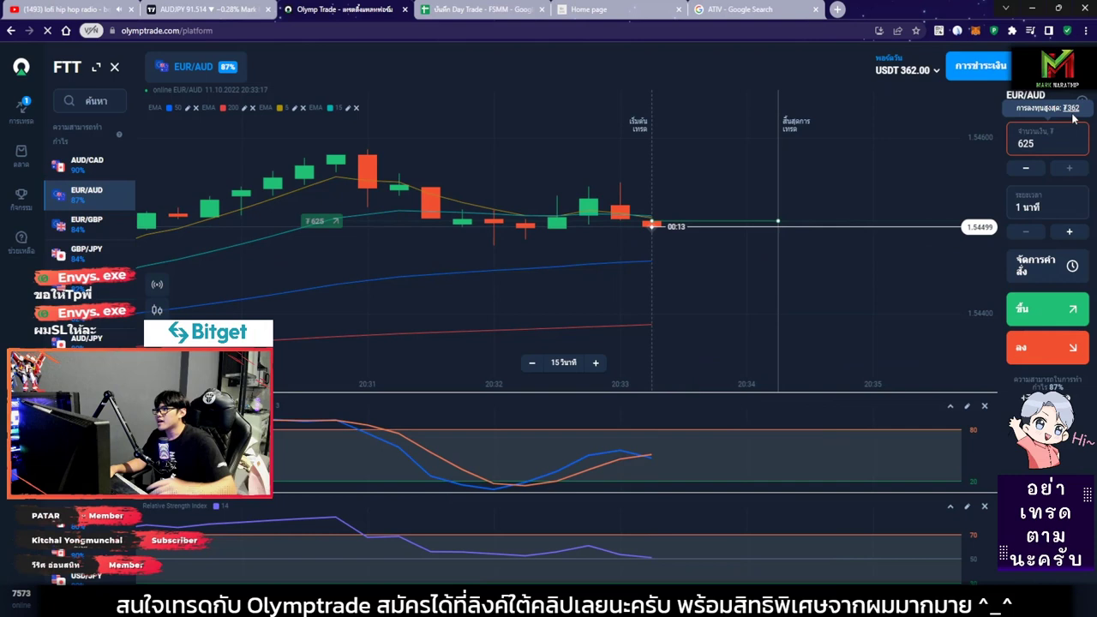
# Set the EUR/AUD trade amount to the maximum allowed 362 and examine the wider price trend around the open trade.
pyautogui.click(1071, 111)
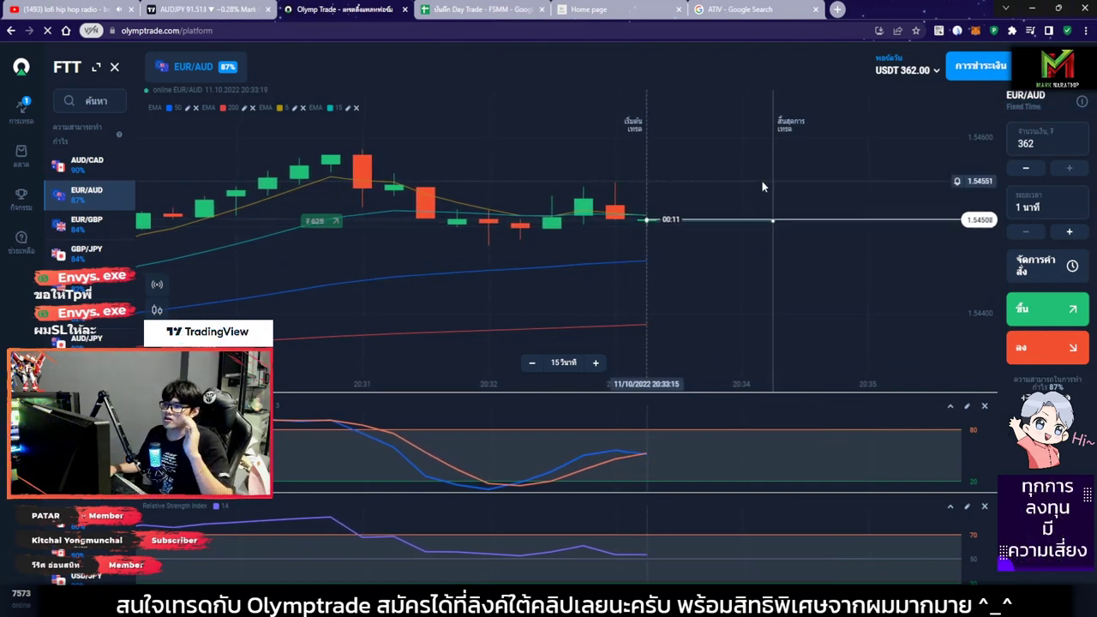
pyautogui.scroll(-2, 734, 174)
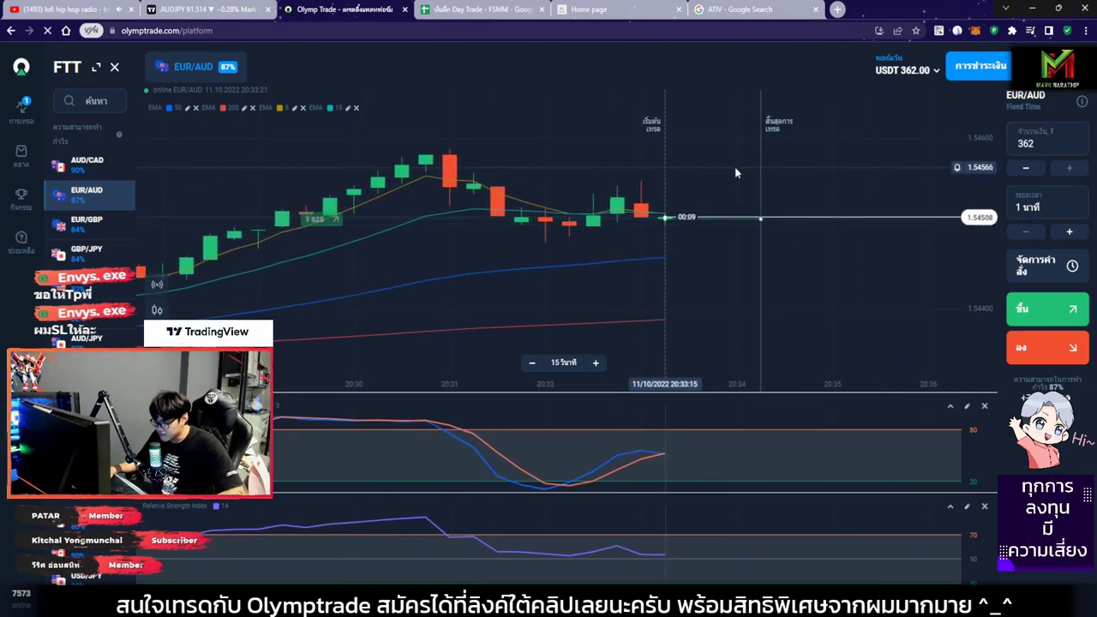
pyautogui.scroll(-3, 668, 231)
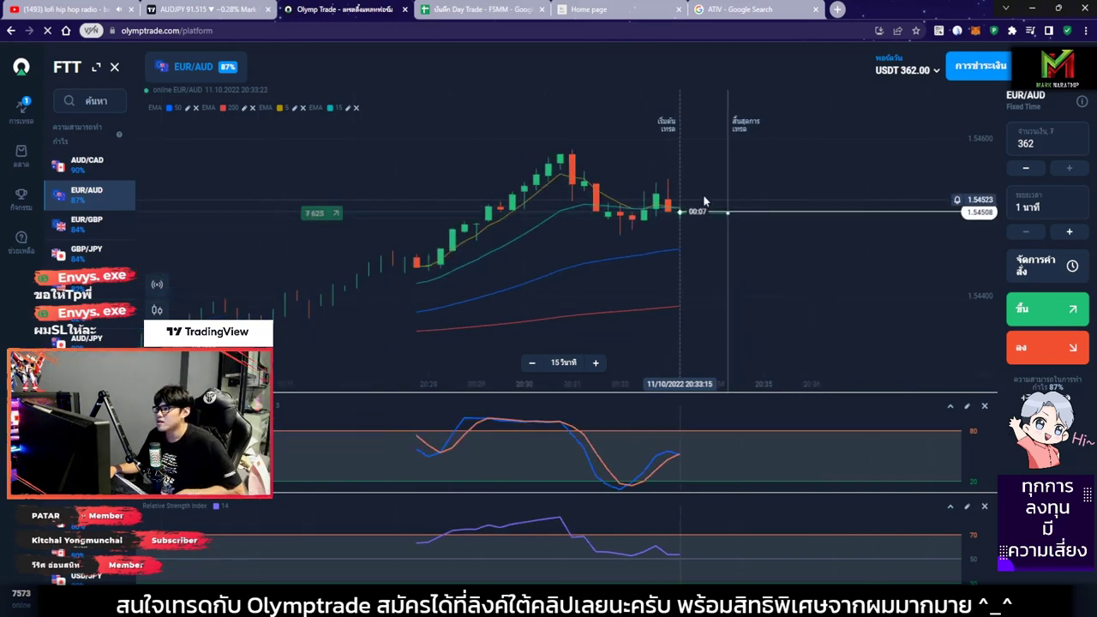
pyautogui.scroll(-5, 692, 208)
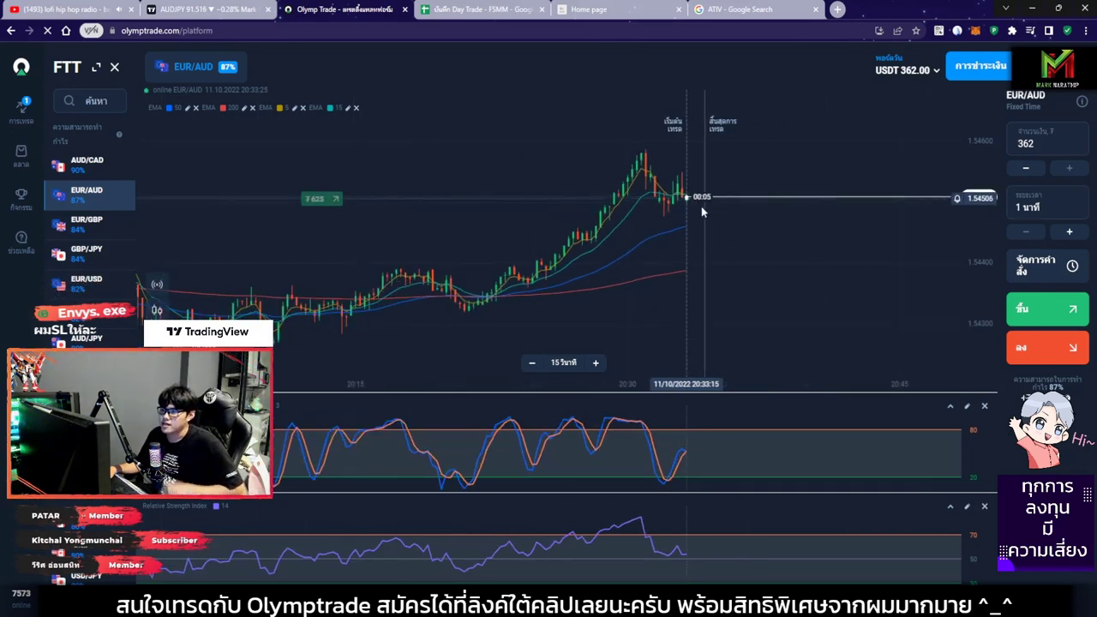
# Annotate the EUR/AUD chart with arrows along the pullback and expected rise, and box the Stochastic upturn with a rising arrow.
pyautogui.click(957, 30)
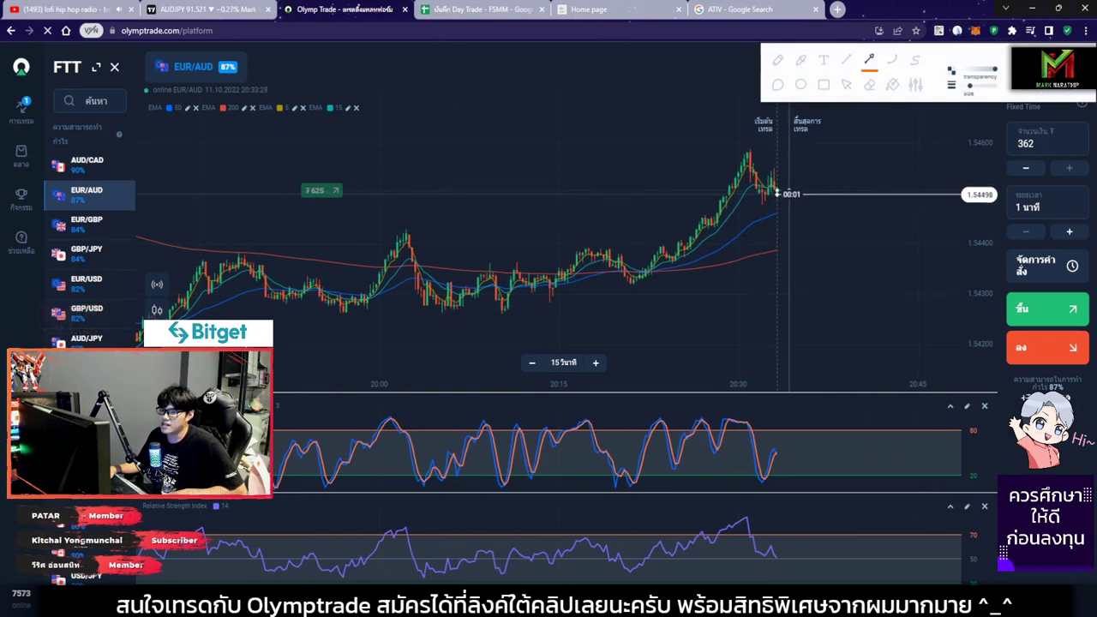
pyautogui.moveTo(340, 330); pyautogui.dragTo(847, 207)
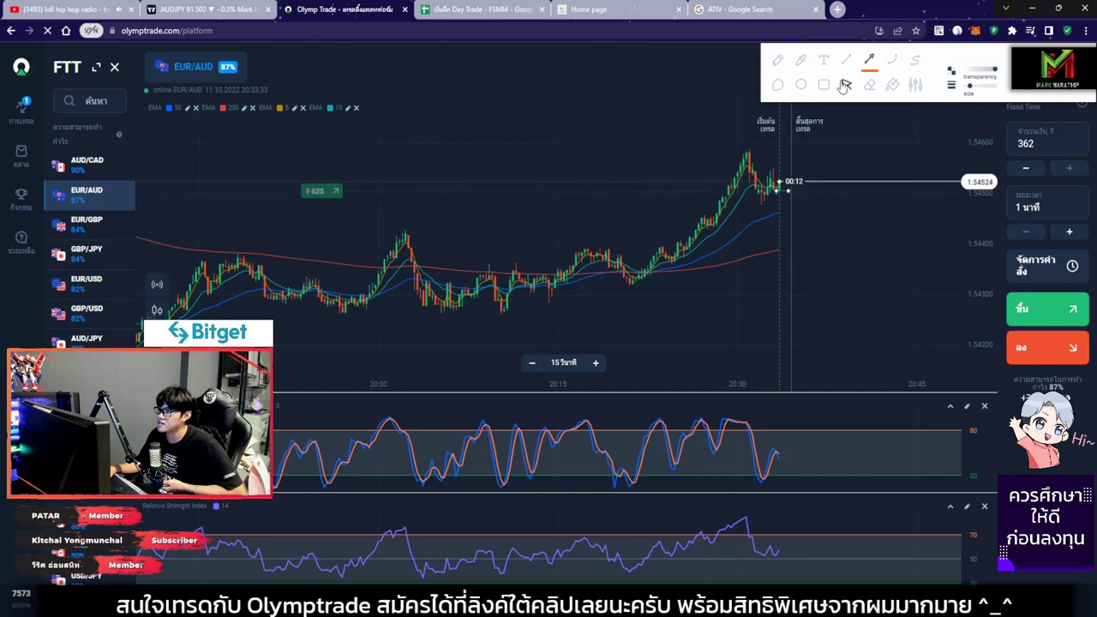
pyautogui.scroll(5, 675, 285)
pyautogui.moveTo(627, 273); pyautogui.dragTo(821, 180)
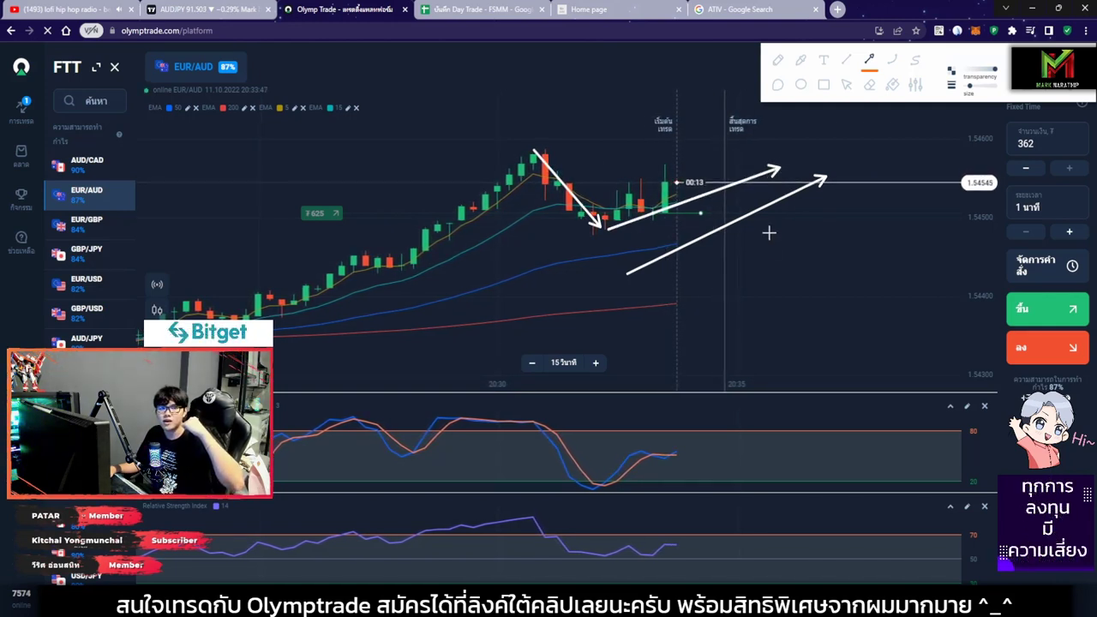
pyautogui.moveTo(643, 289); pyautogui.dragTo(854, 176)
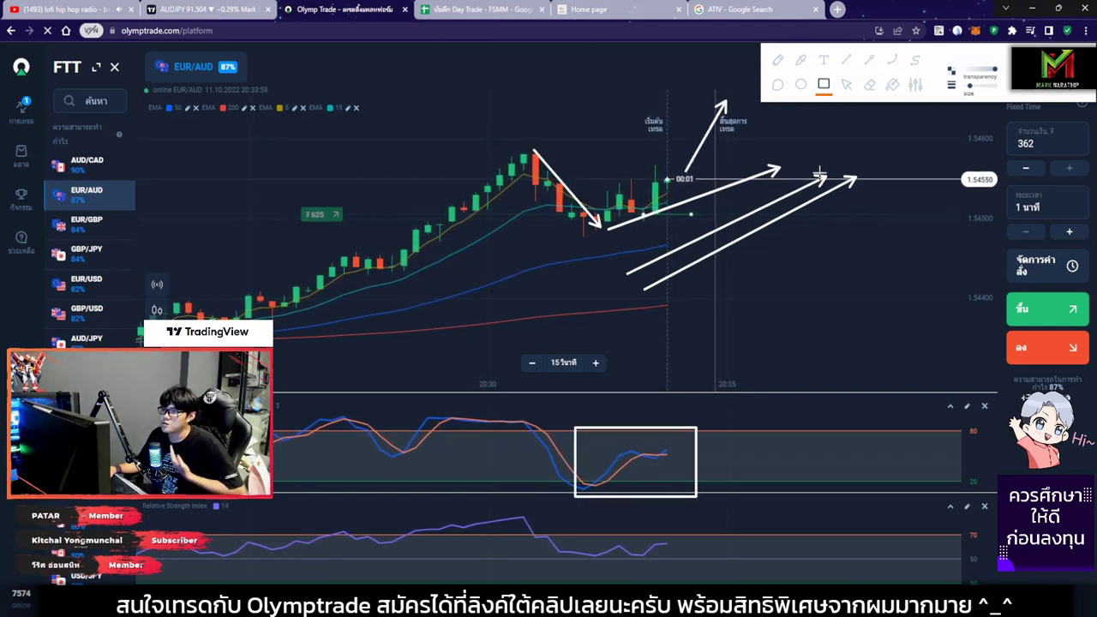
pyautogui.click(867, 61)
pyautogui.moveTo(605, 490); pyautogui.dragTo(696, 444)
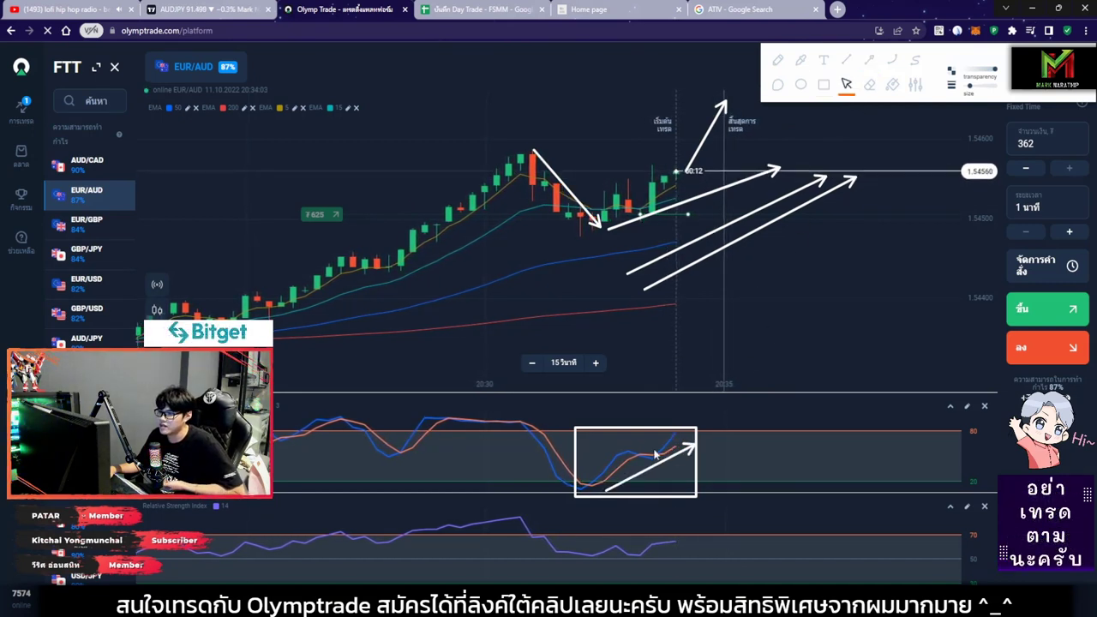
# Clear the chart annotations and examine the latest EUR/AUD candles around the open trade's entry level up to its expiry.
pyautogui.click(892, 84)
pyautogui.scroll(3, 712, 181)
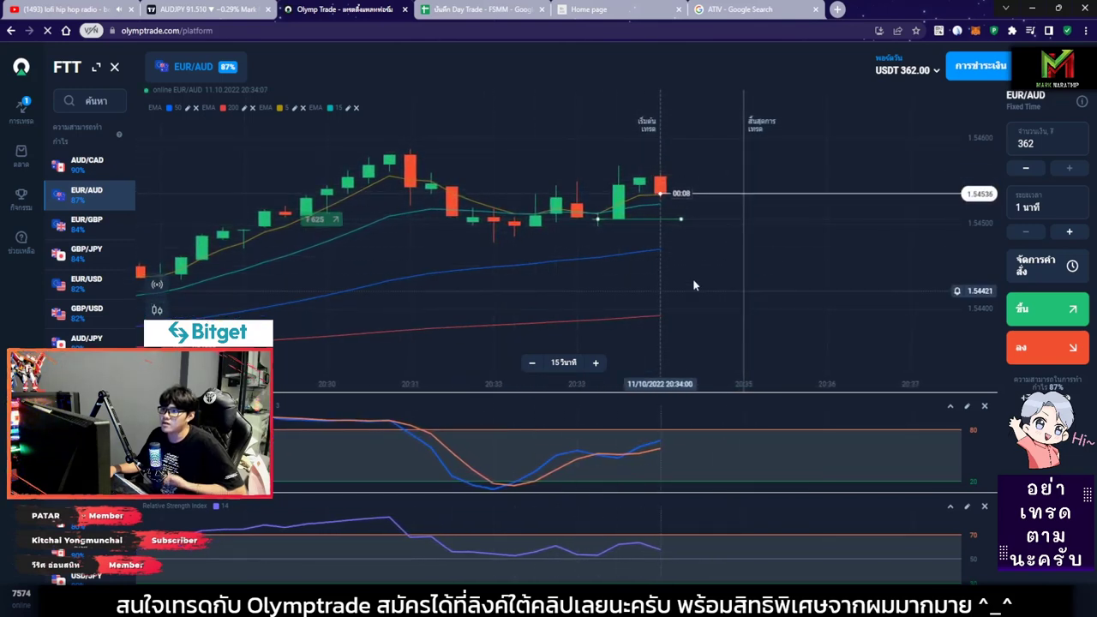
pyautogui.scroll(1, 722, 223)
pyautogui.scroll(1, 722, 223)
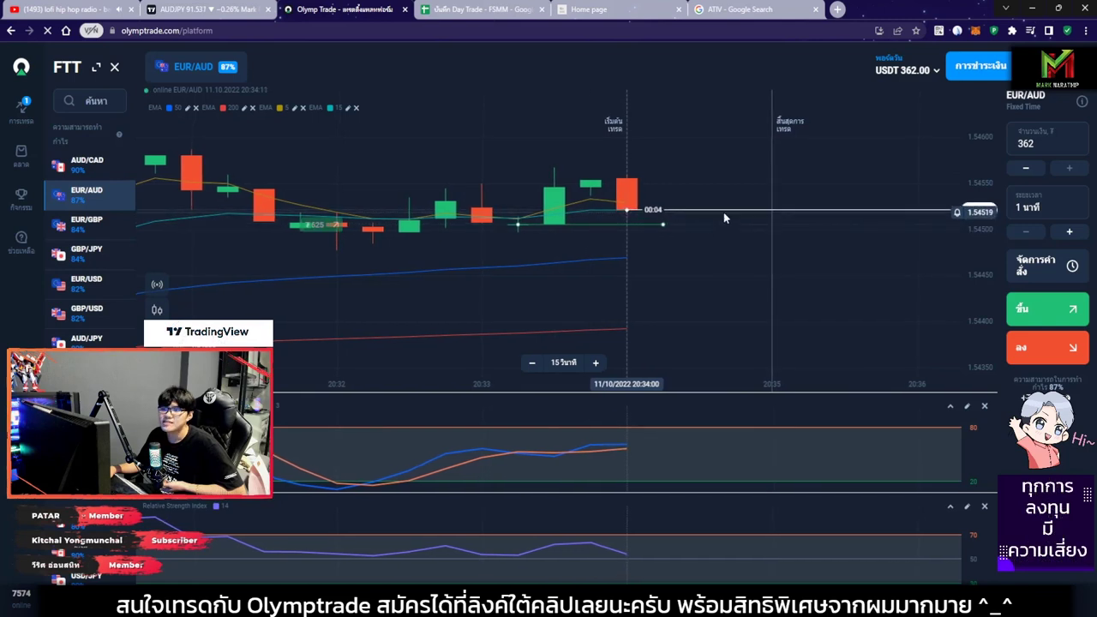
pyautogui.scroll(1, 723, 212)
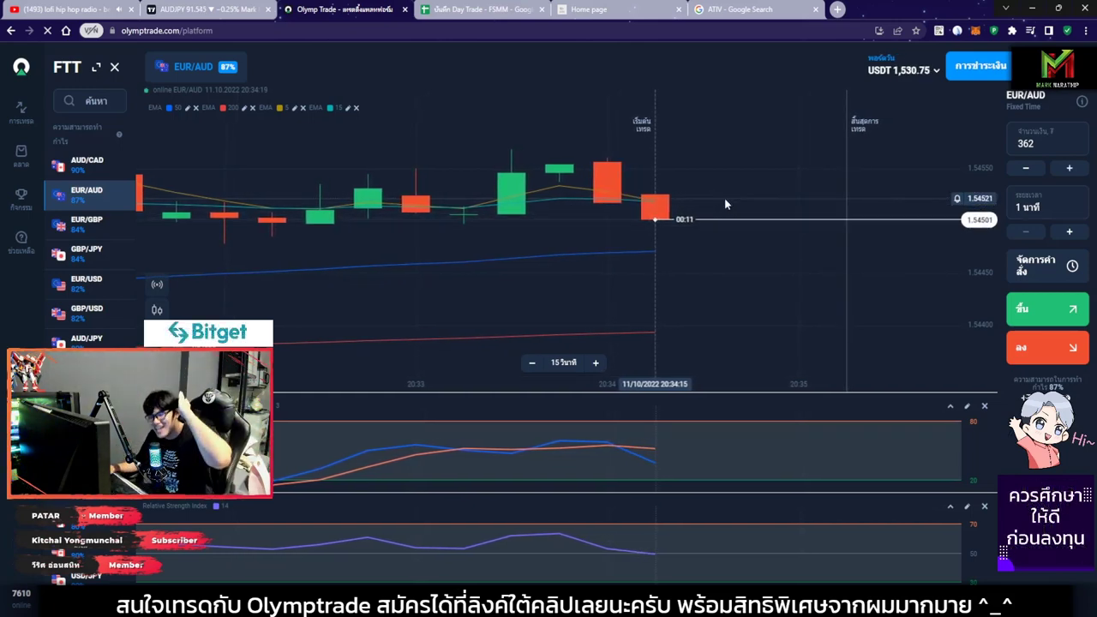
# Check the EUR/AUD payout in Olymp Trade and log 87% as the sixth trade's result in the Google Sheets journal.
pyautogui.click(482, 10)
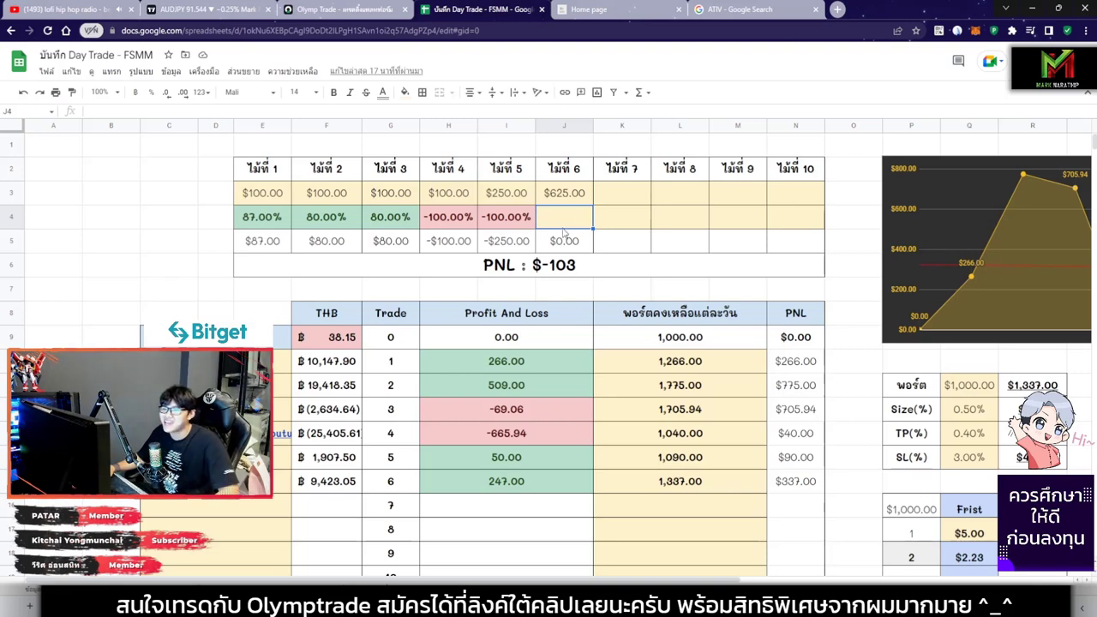
pyautogui.click(334, 10)
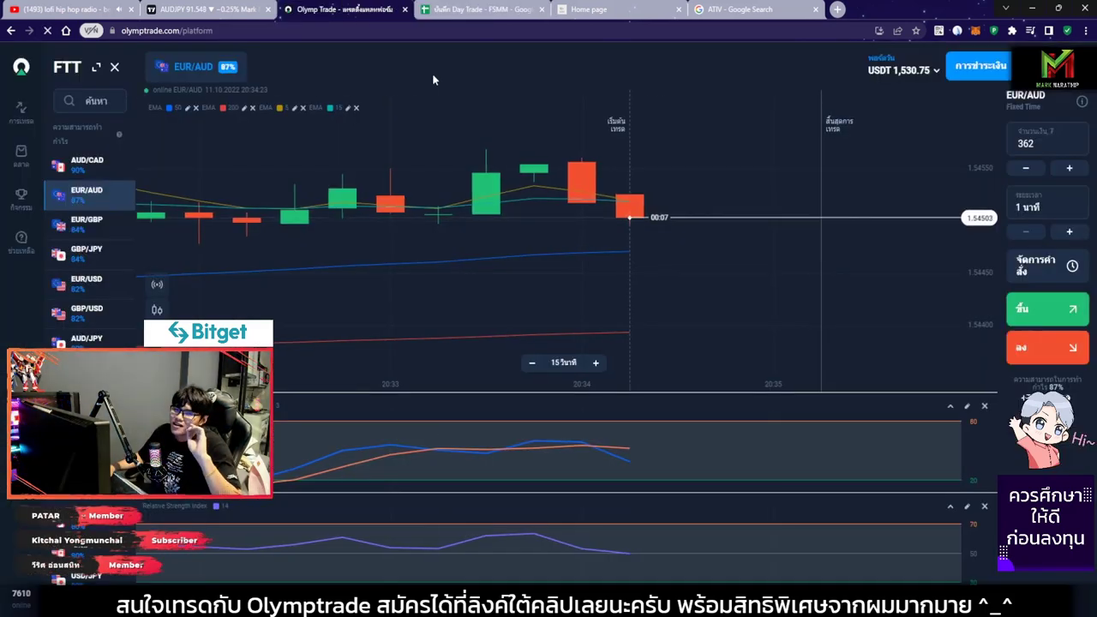
pyautogui.click(481, 10)
pyautogui.write('87')
pyautogui.press('Return')
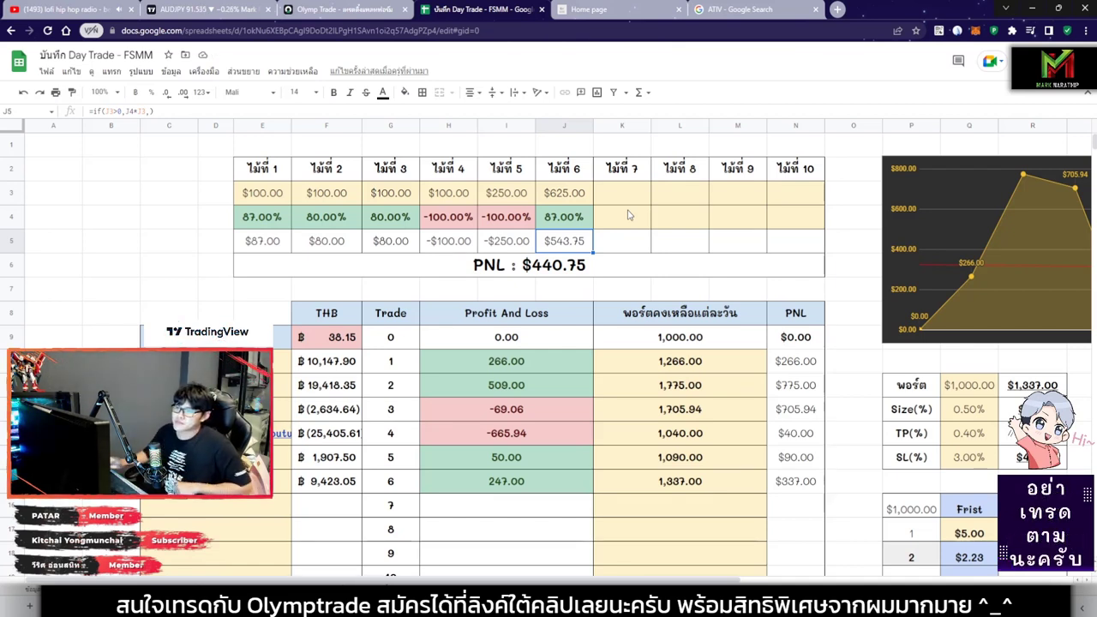
# Switch back to Olymp Trade, examine the wider EUR/AUD trend and set the trade amount to 1.
pyautogui.click(343, 10)
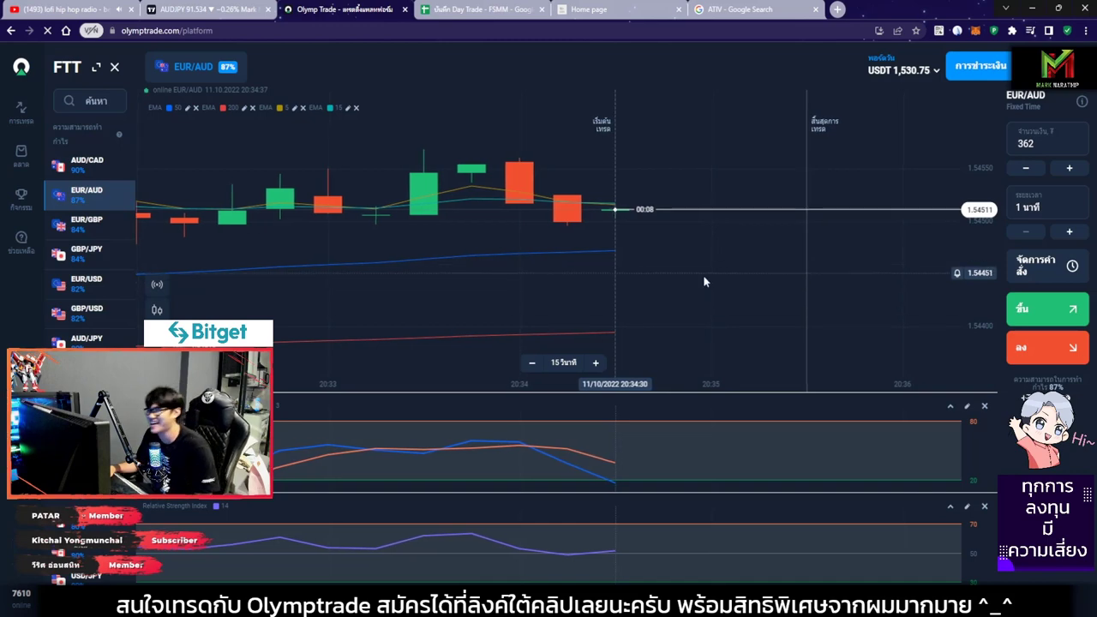
pyautogui.scroll(-3, 695, 218)
pyautogui.scroll(-5, 771, 227)
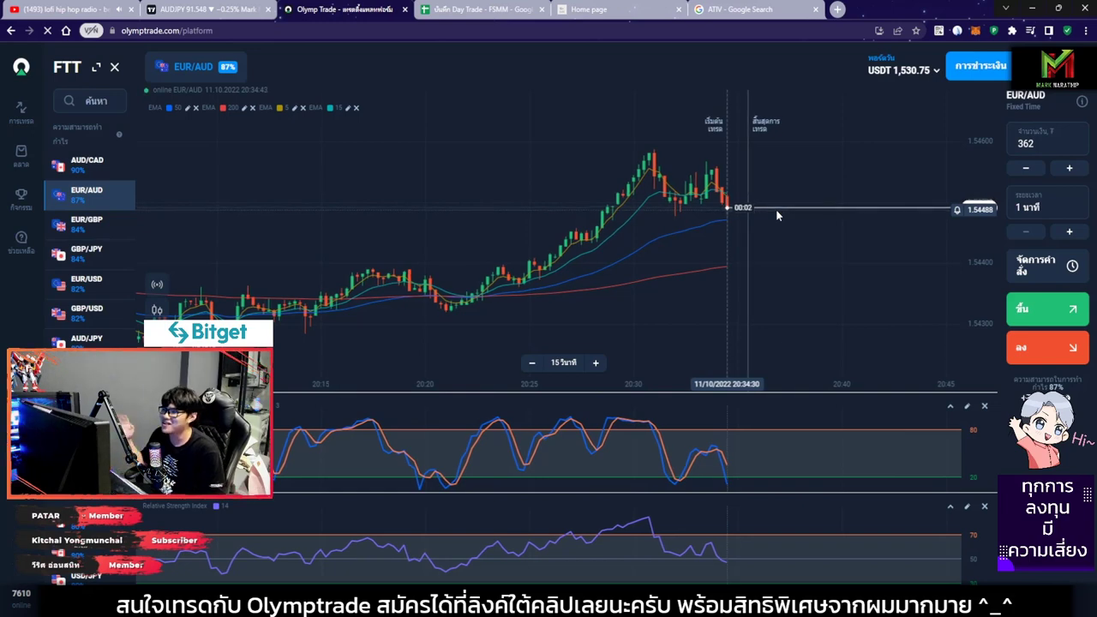
pyautogui.hotkey('ctrl', 'Tab')
pyautogui.click(347, 10)
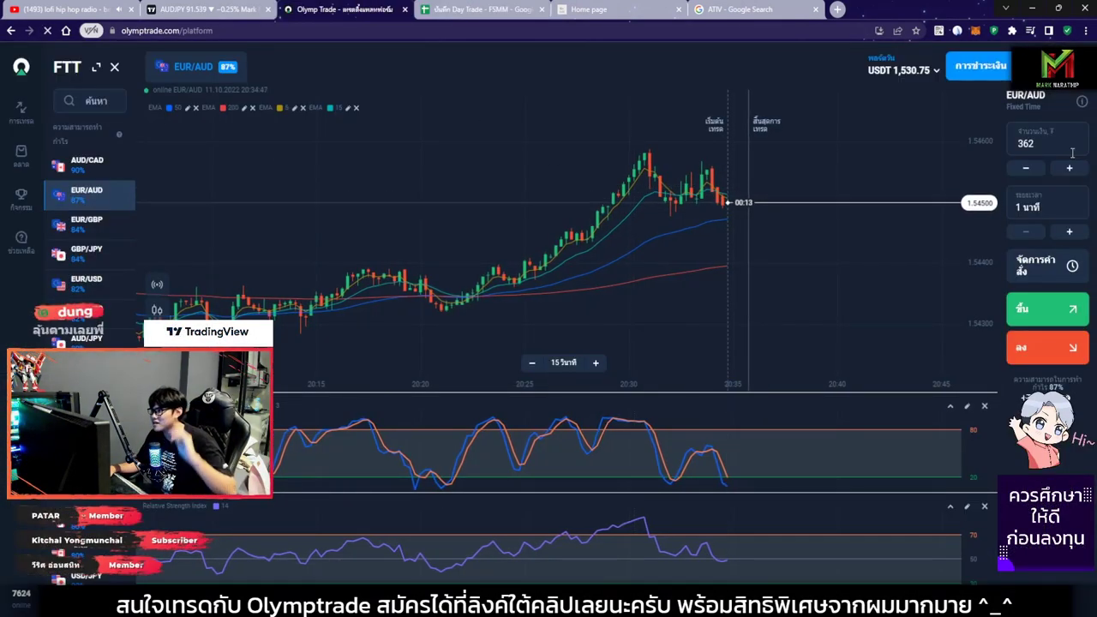
pyautogui.click(1028, 143)
pyautogui.write('1')
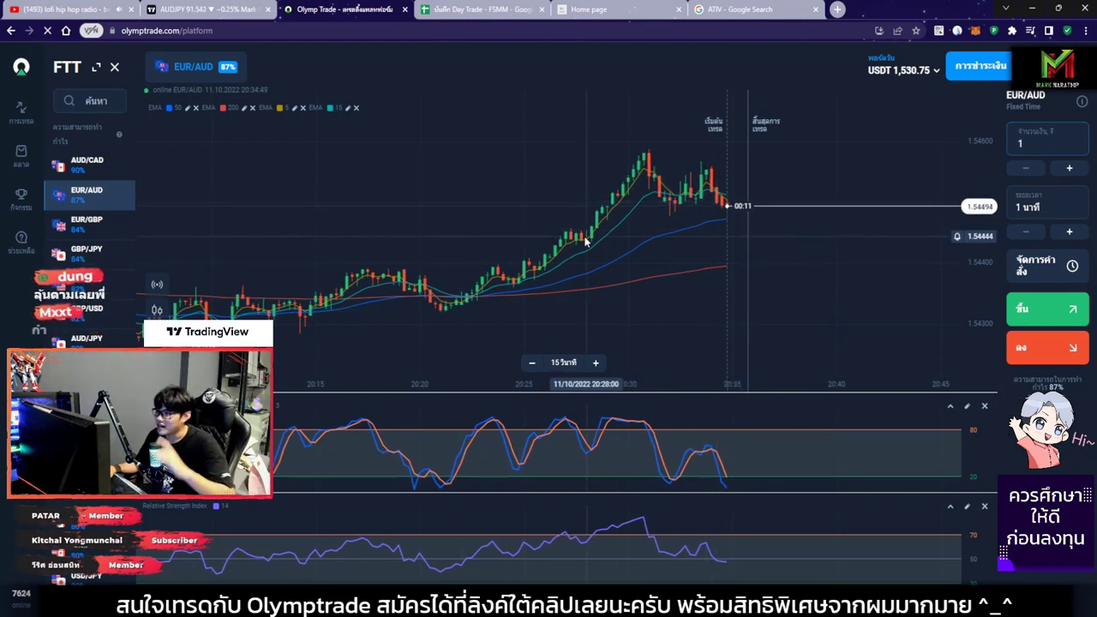
pyautogui.click(649, 248)
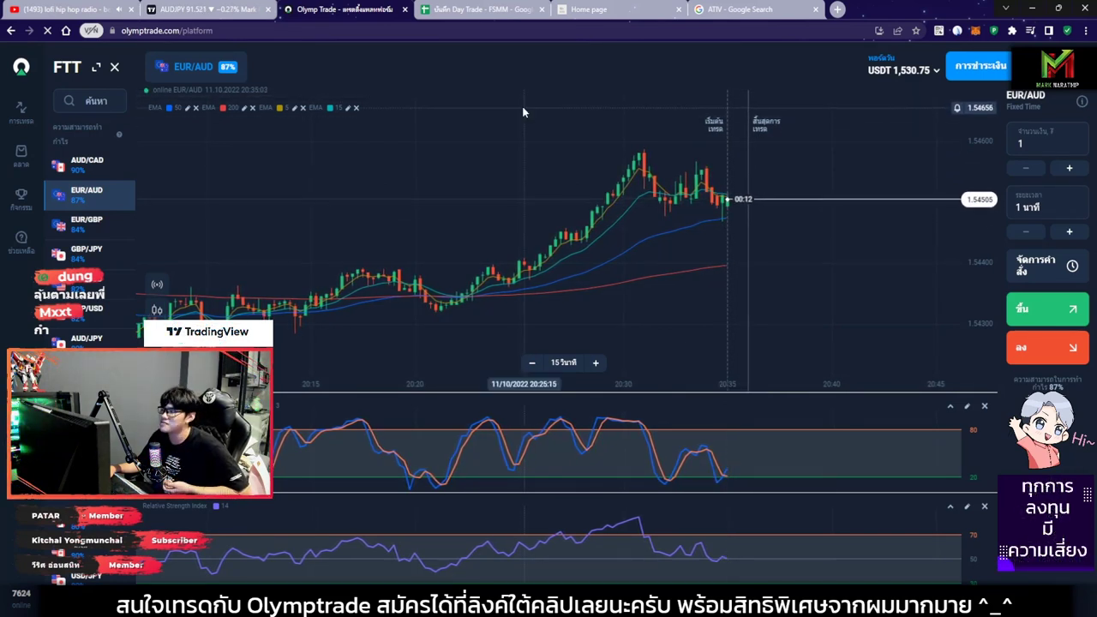
# Set the remaining portfolio balance in row 6 of the Google Sheets journal to 1530.75, taken from the Olymp Trade account balance.
pyautogui.click(480, 10)
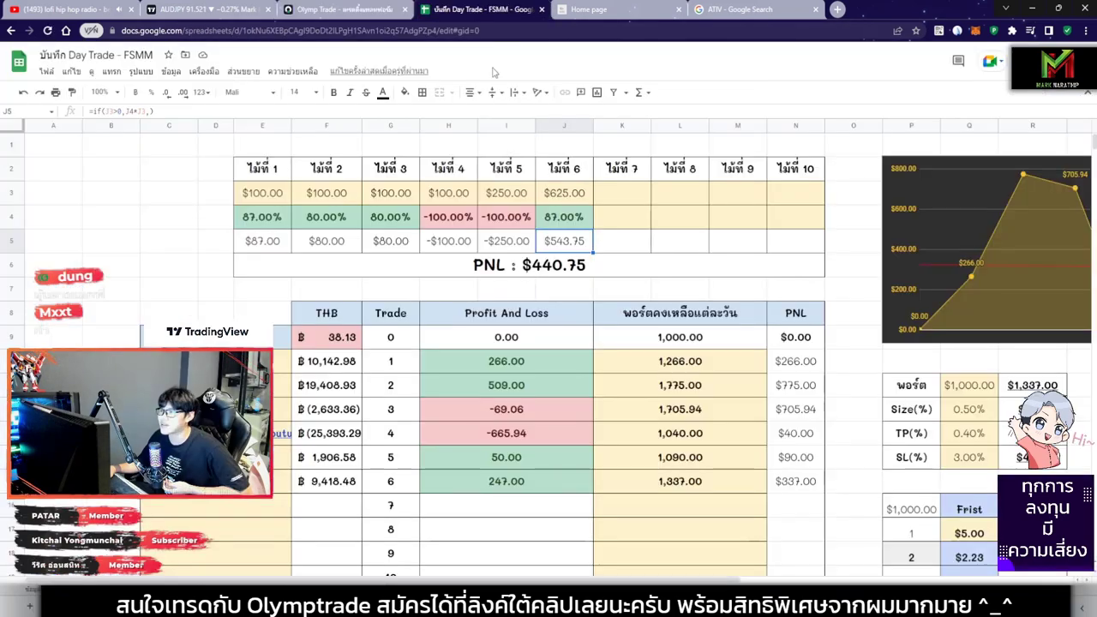
pyautogui.doubleClick(679, 481)
pyautogui.moveTo(692, 479); pyautogui.dragTo(672, 479)
pyautogui.hotkey('ctrl', 'shift', 'Tab')
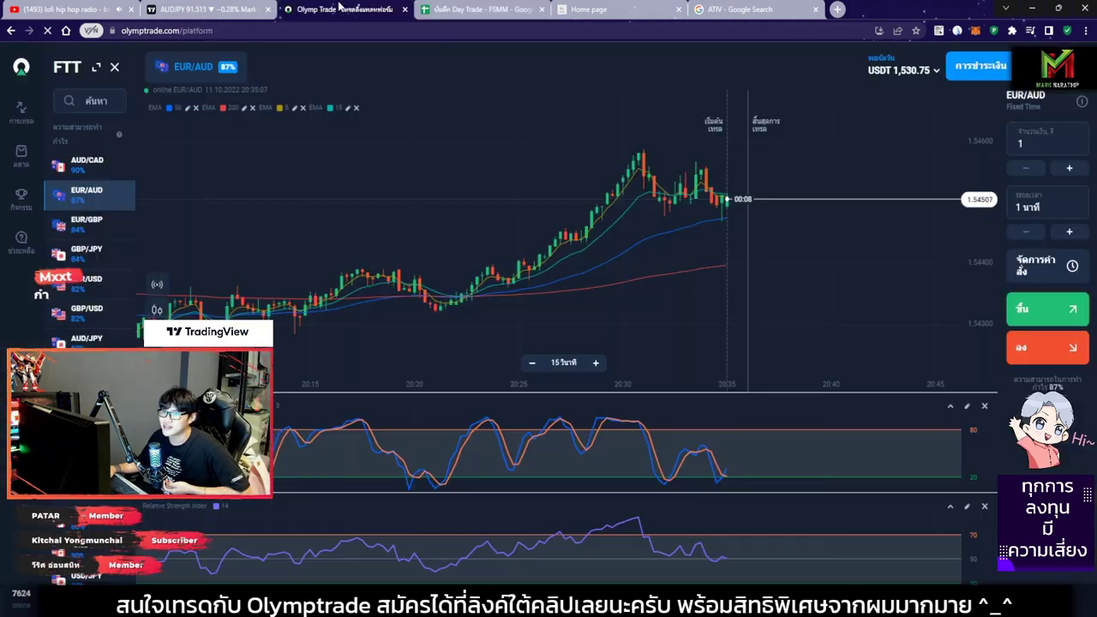
pyautogui.click(473, 11)
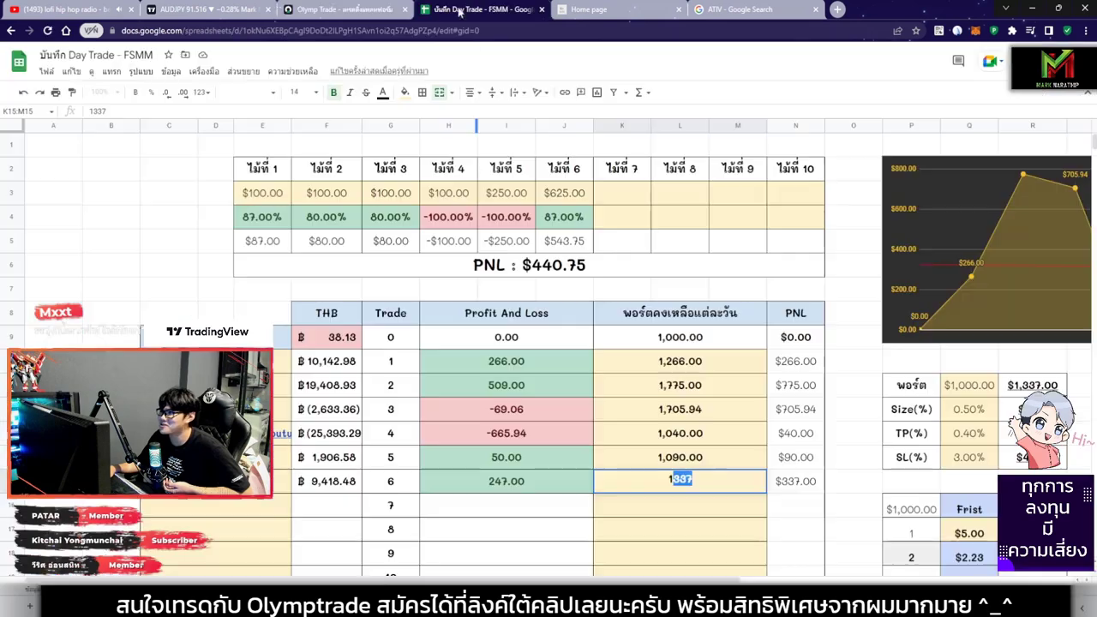
pyautogui.write('.75')
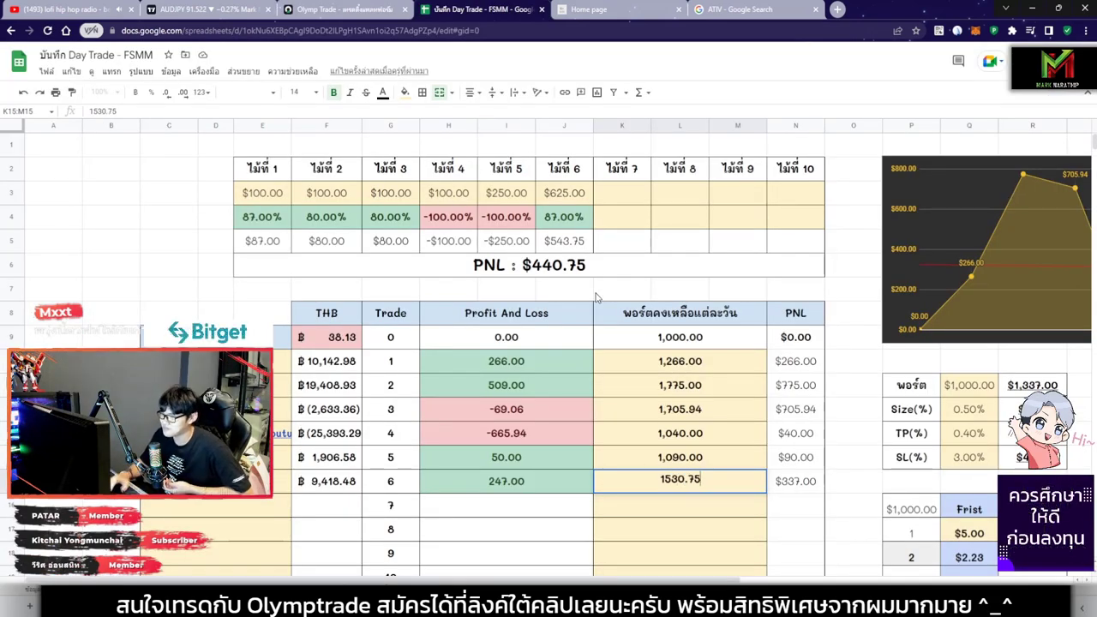
pyautogui.press('Return')
# Review the six logged trades and their PNL total against row 6's profit, portfolio balance and THB amount in the journal.
pyautogui.scroll(-3, 596, 297)
pyautogui.click(525, 300)
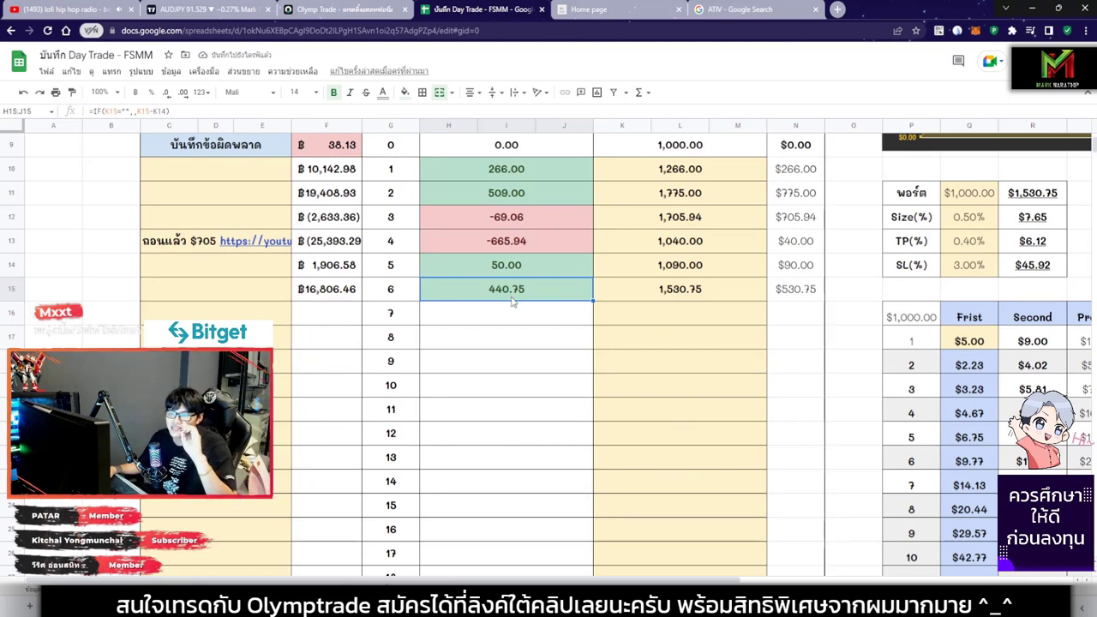
pyautogui.scroll(3, 510, 295)
pyautogui.click(565, 220)
pyautogui.scroll(1, 565, 220)
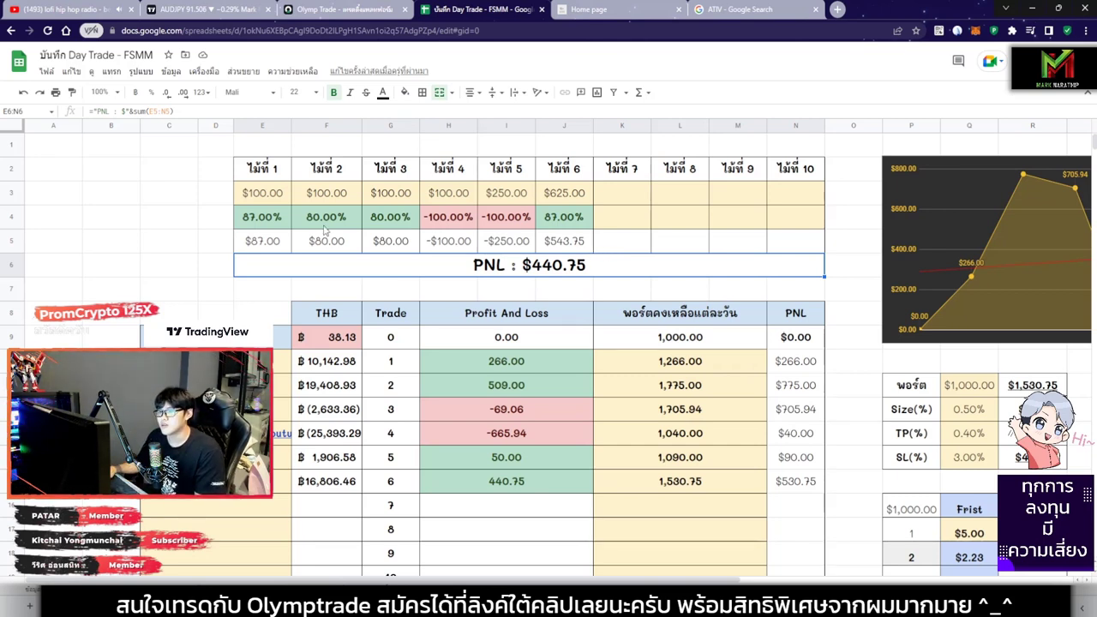
pyautogui.moveTo(262, 193); pyautogui.dragTo(548, 241)
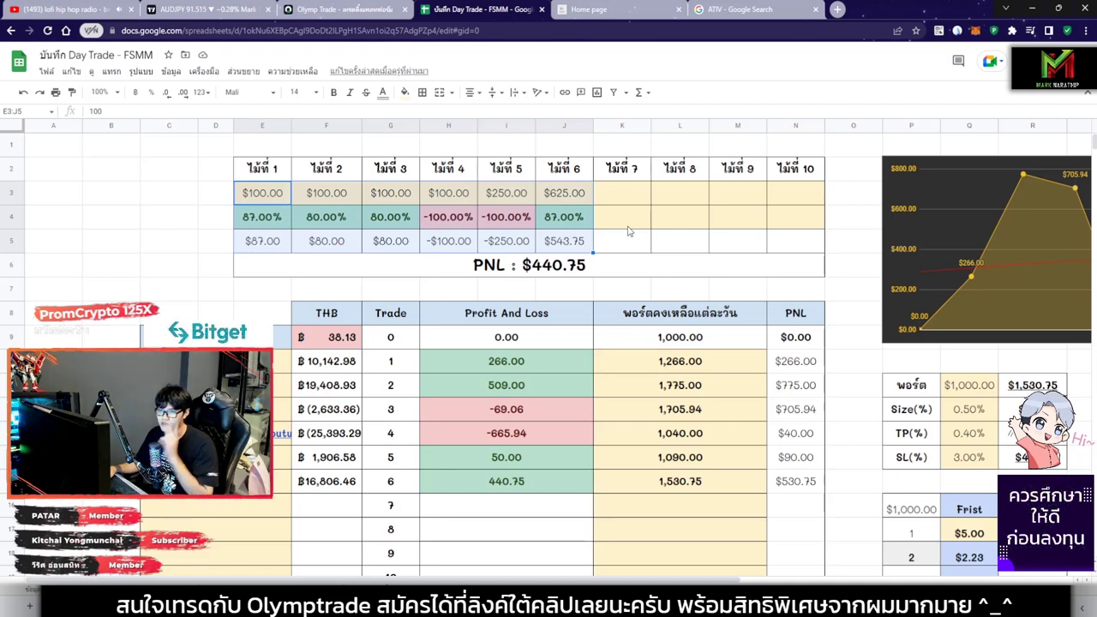
pyautogui.click(552, 272)
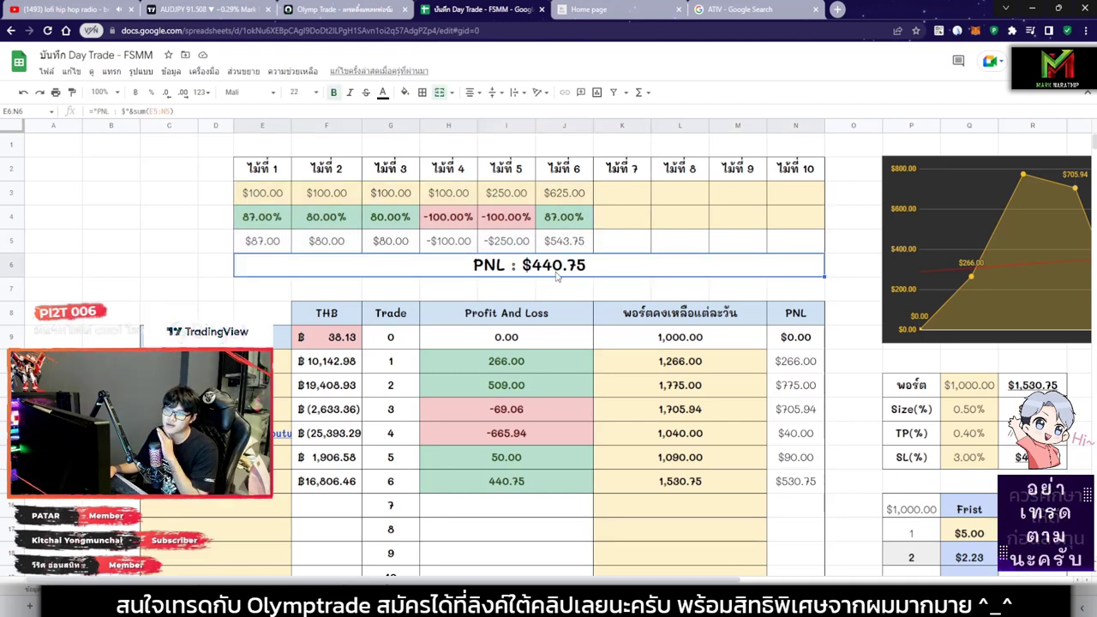
pyautogui.scroll(-2, 555, 275)
pyautogui.scroll(-2, 672, 260)
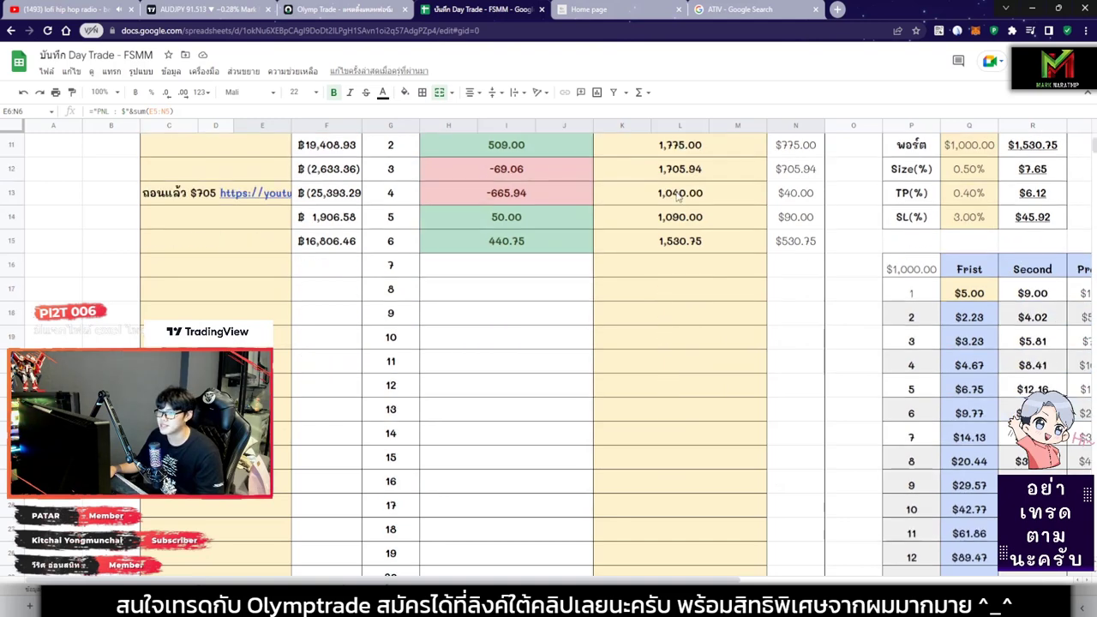
pyautogui.click(677, 248)
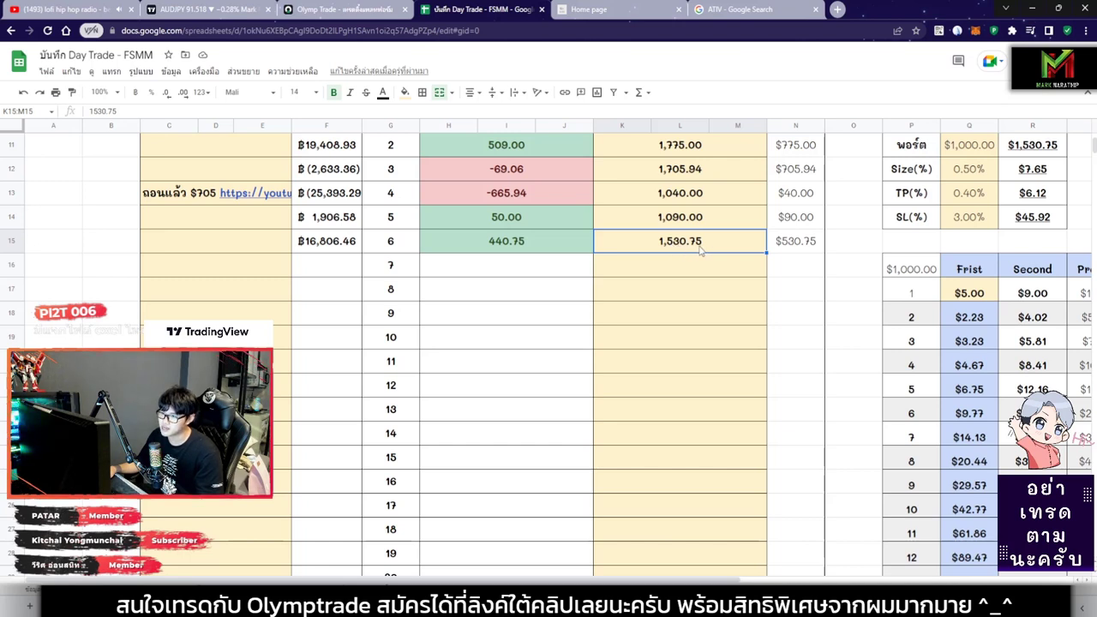
pyautogui.click(495, 249)
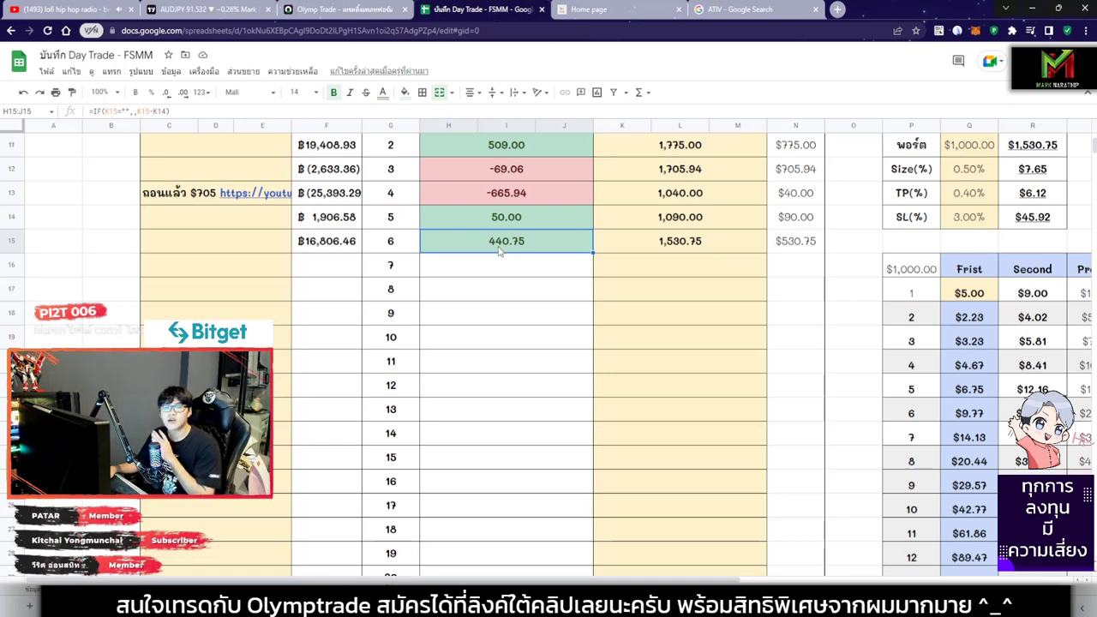
pyautogui.click(341, 245)
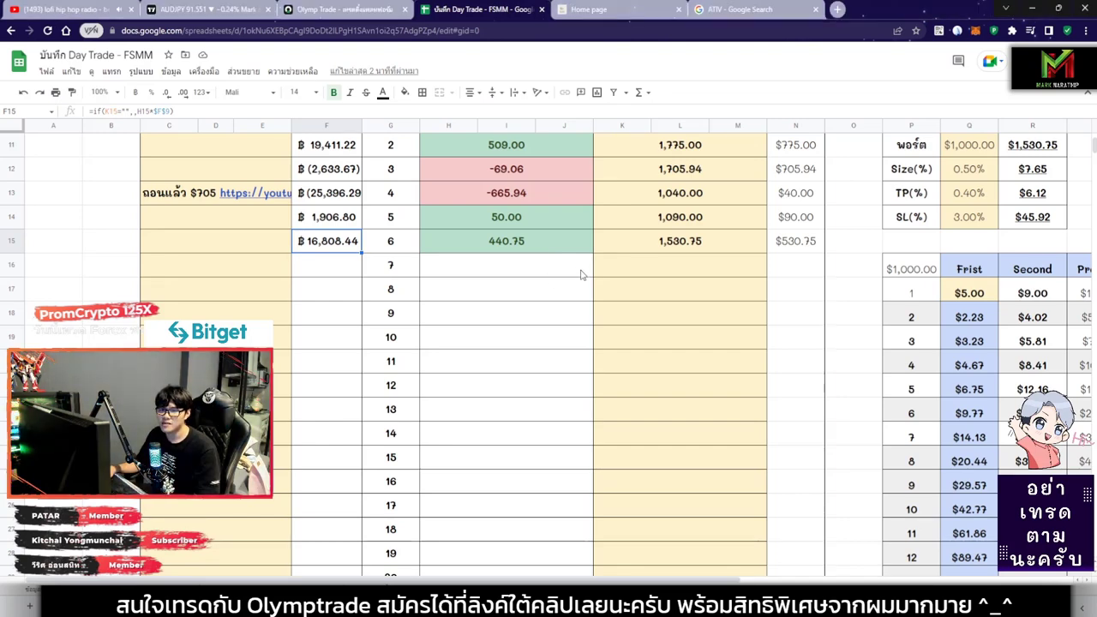
# Check the live stream's dashboard and chat in YouTube Studio and go over row 6's profit again in the Google Sheets journal.
pyautogui.hotkey('alt', 'Tab')
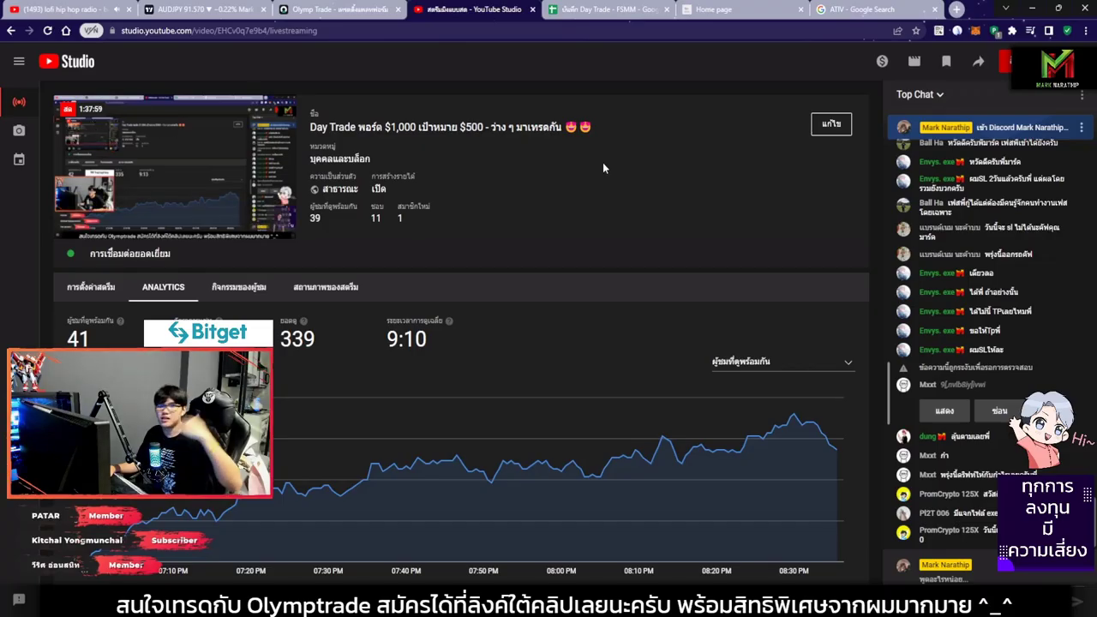
pyautogui.click(597, 12)
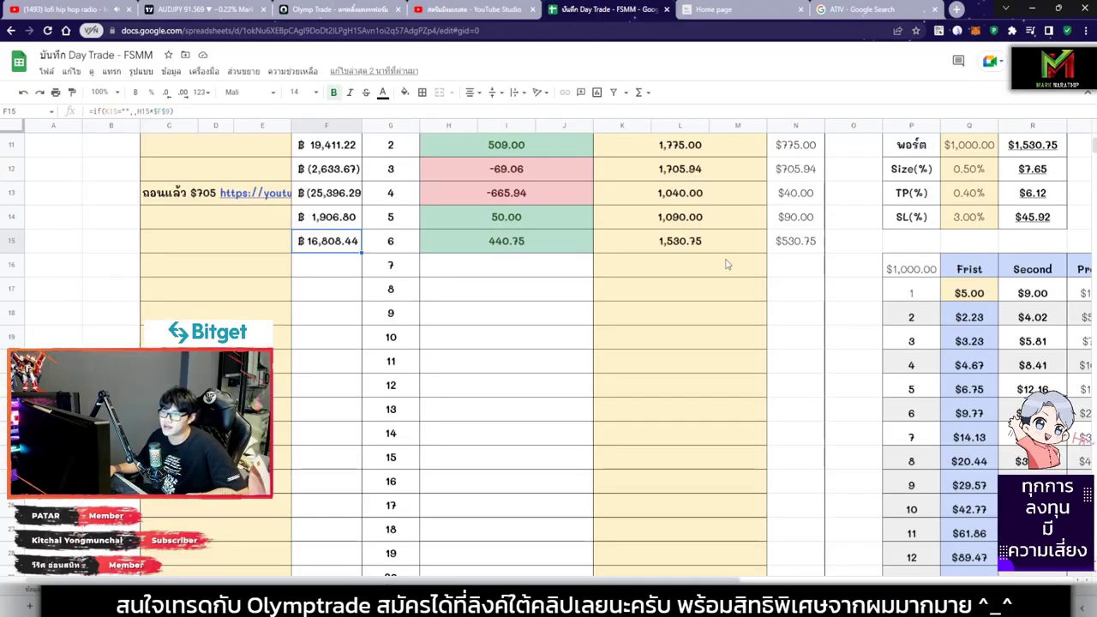
pyautogui.click(527, 252)
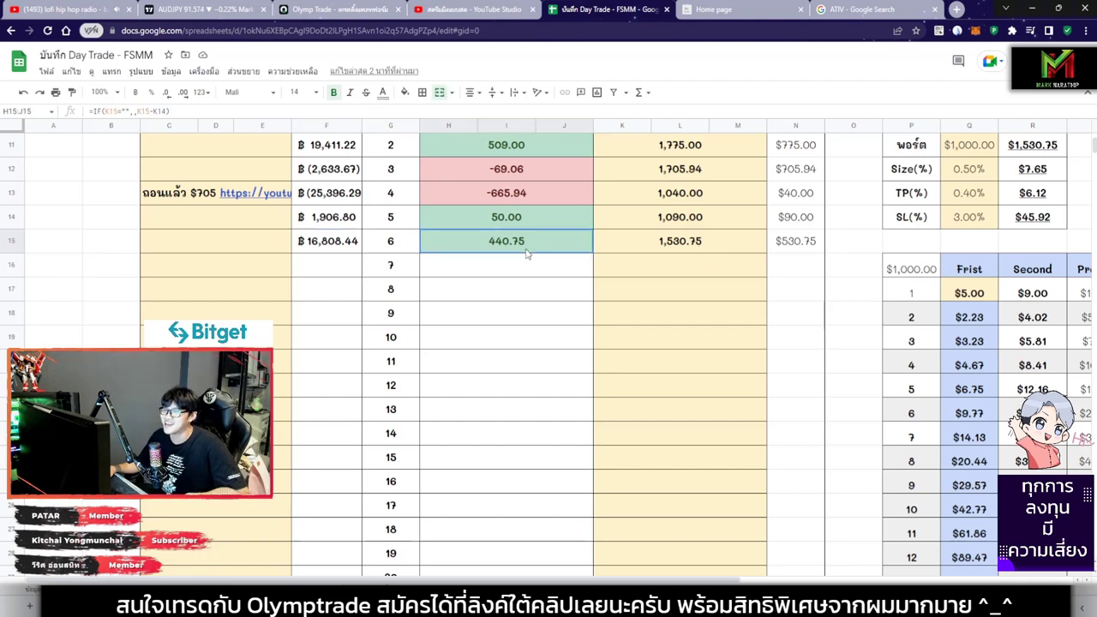
pyautogui.click(502, 279)
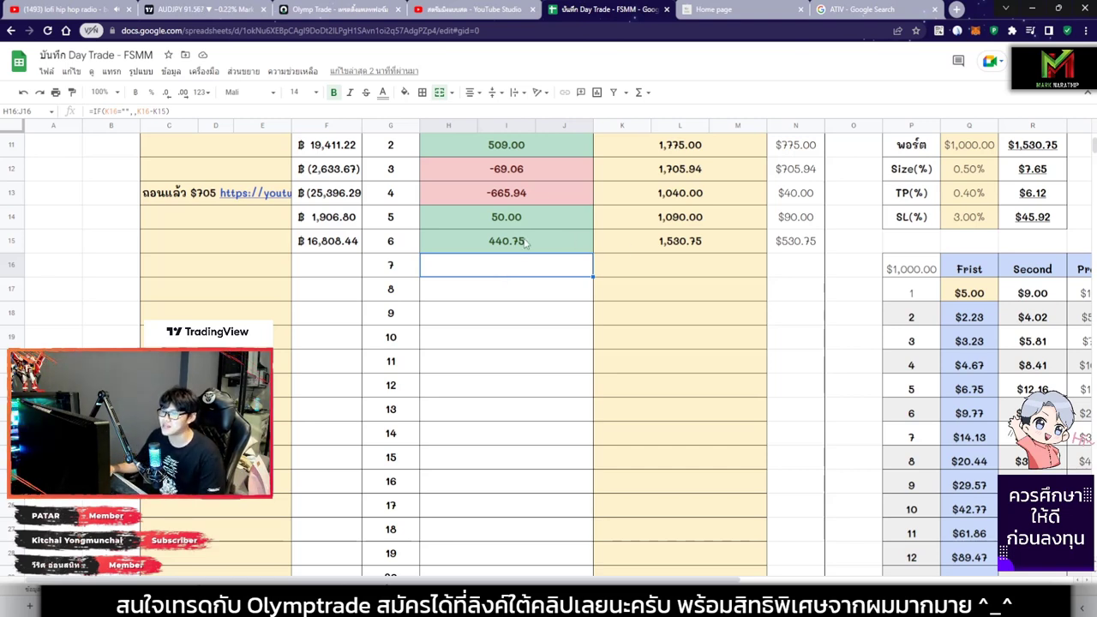
pyautogui.click(526, 244)
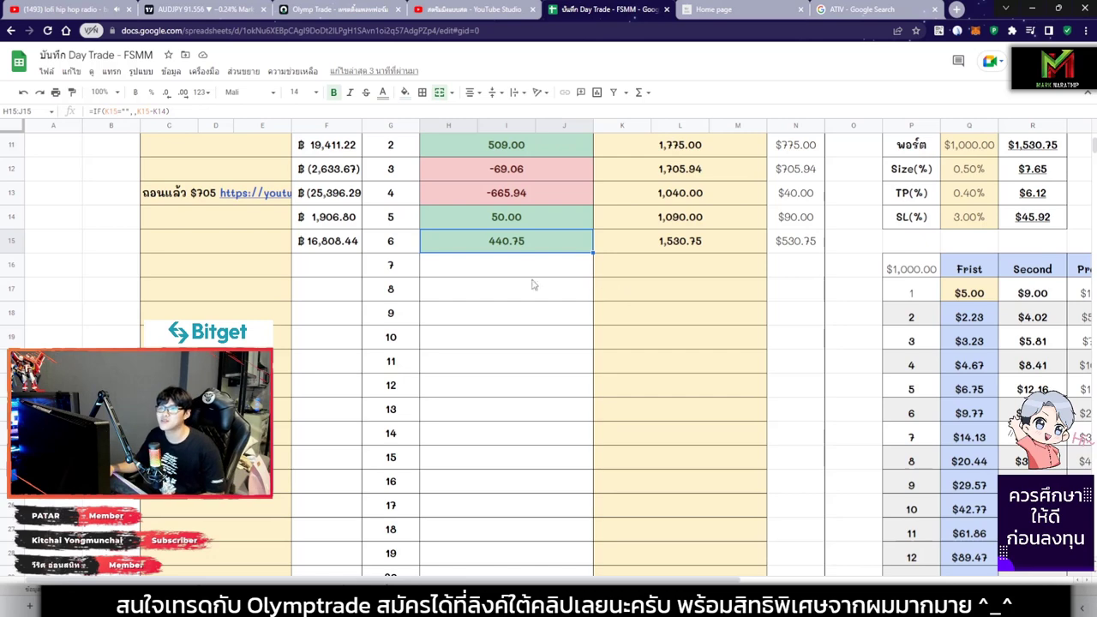
pyautogui.click(478, 9)
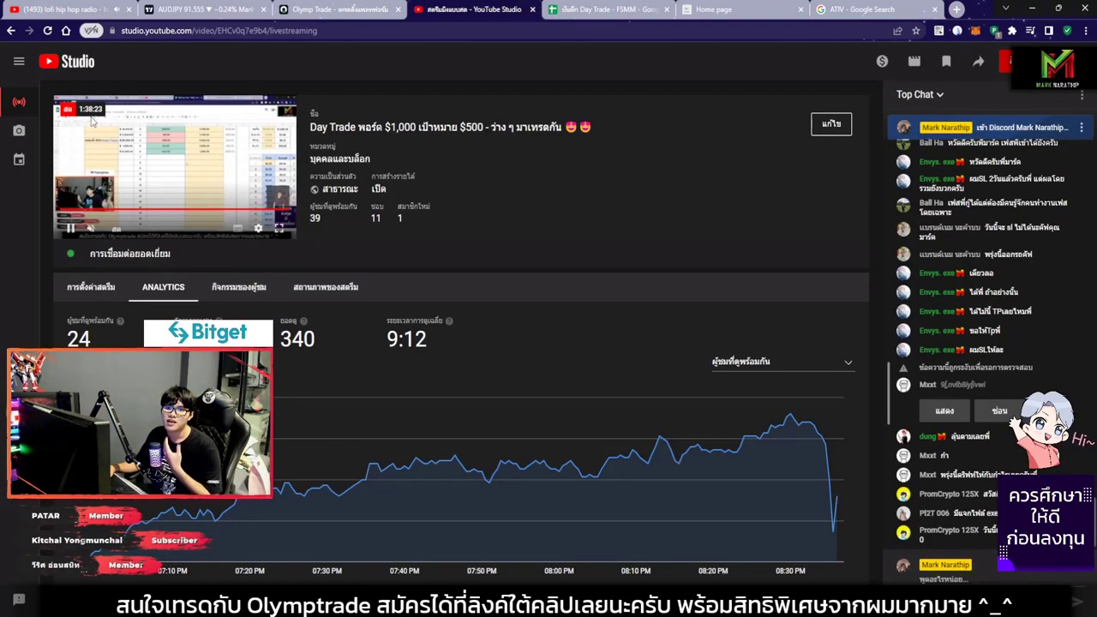
pyautogui.click(604, 10)
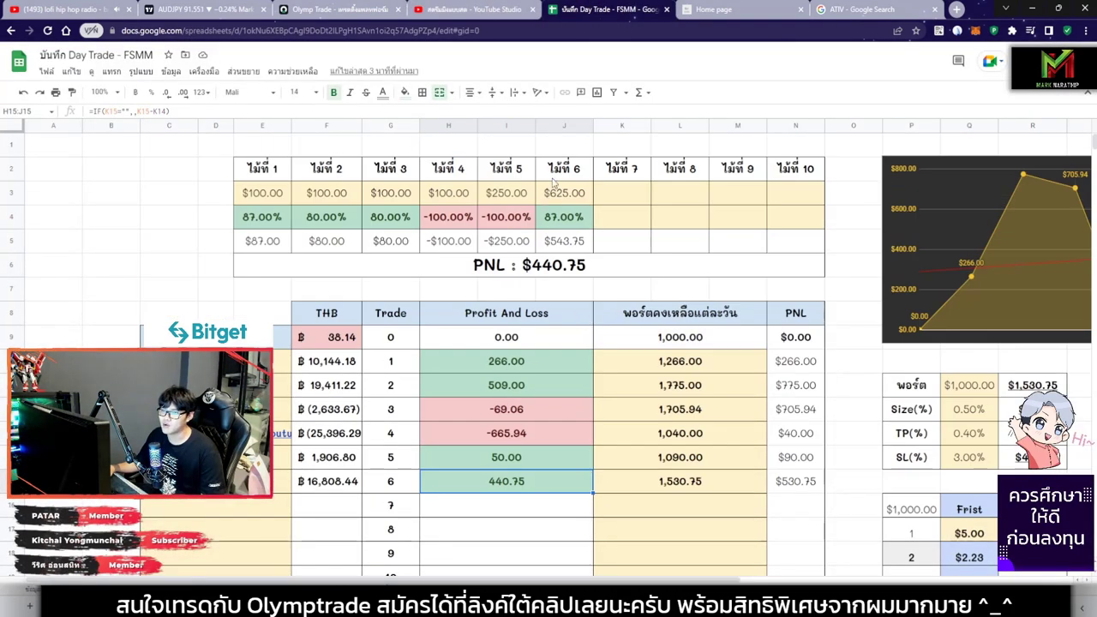
# Go over the day's PNL total, trade 6's THB amount and the empty portfolio balance rows below it in the journal.
pyautogui.click(526, 273)
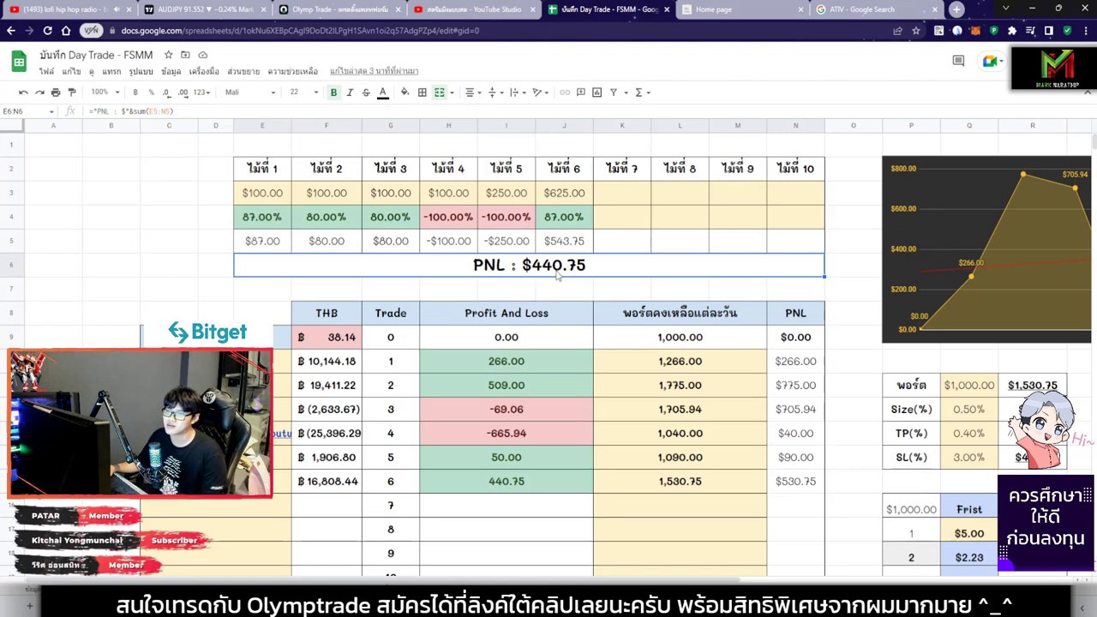
pyautogui.scroll(-5, 628, 267)
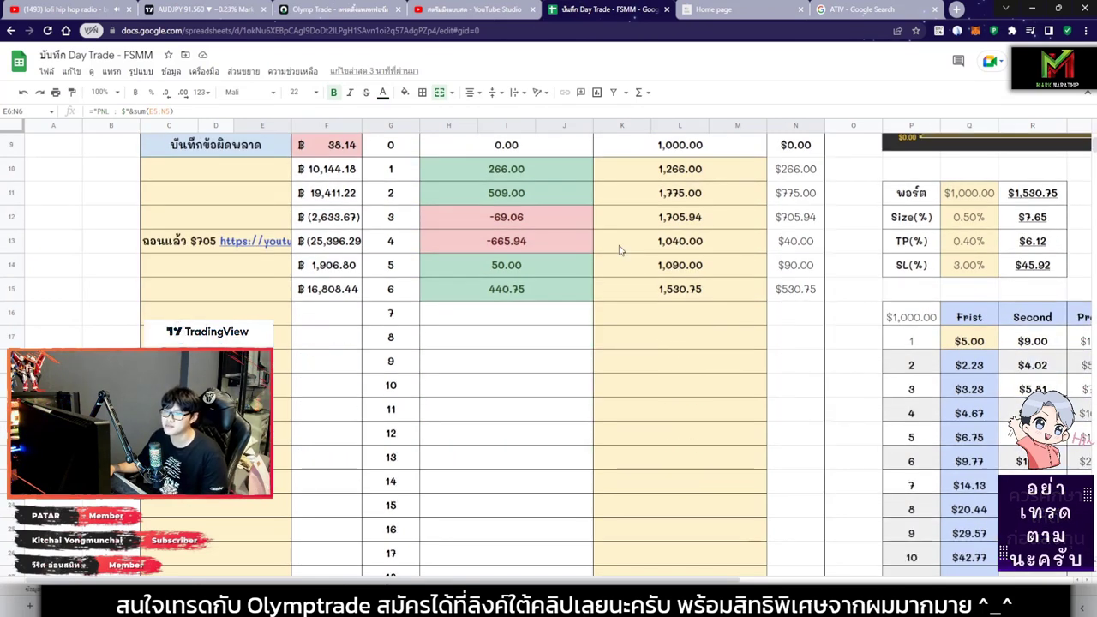
pyautogui.click(352, 243)
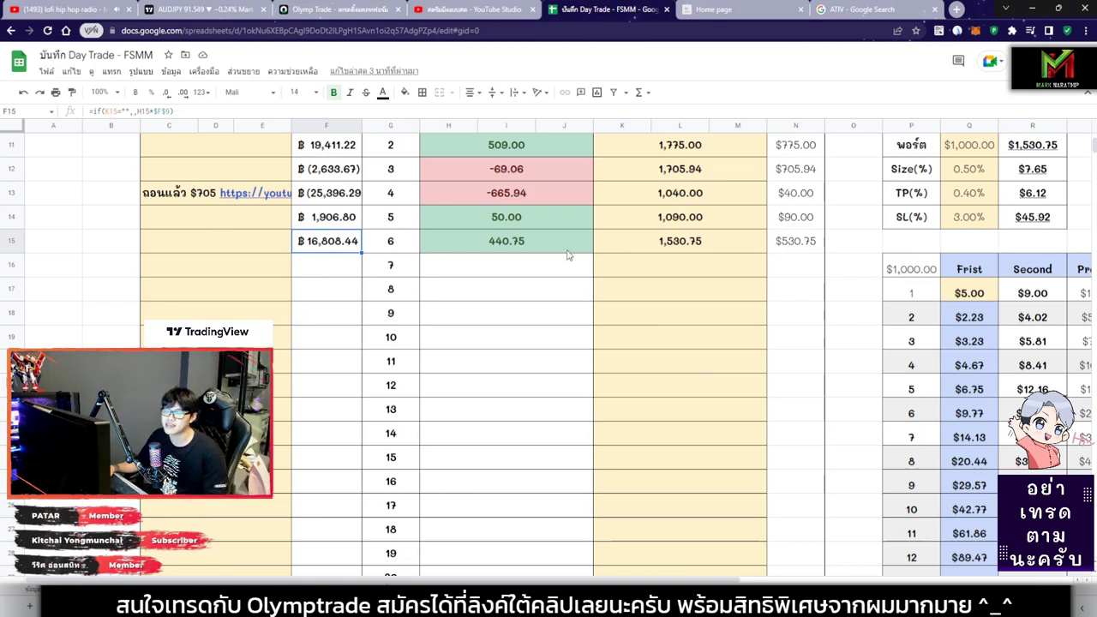
pyautogui.click(670, 277)
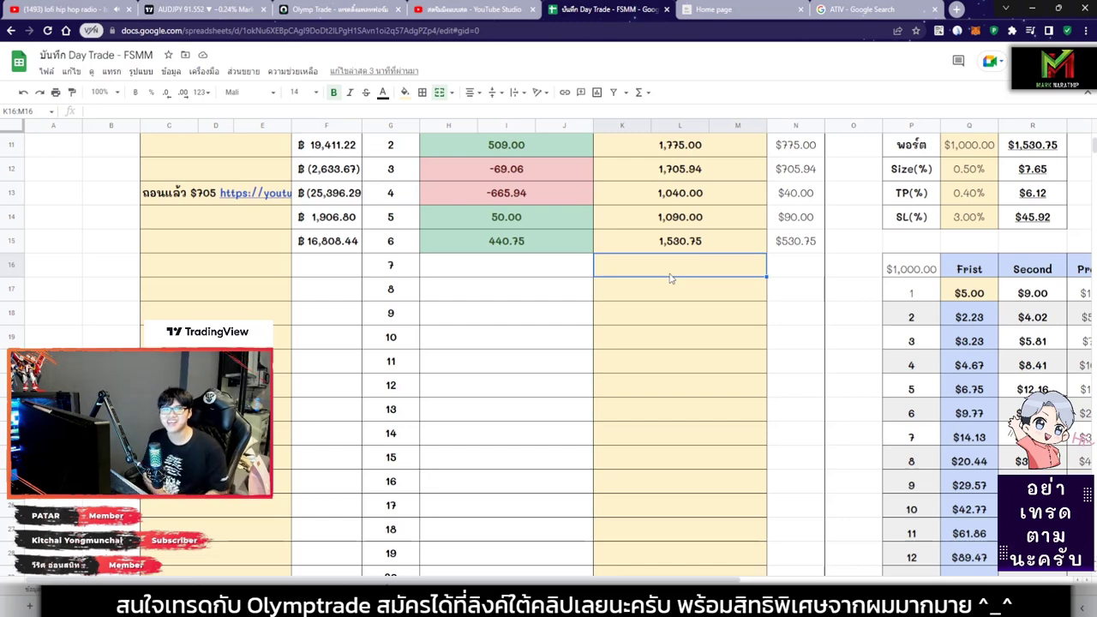
pyautogui.scroll(2, 677, 342)
pyautogui.click(684, 421)
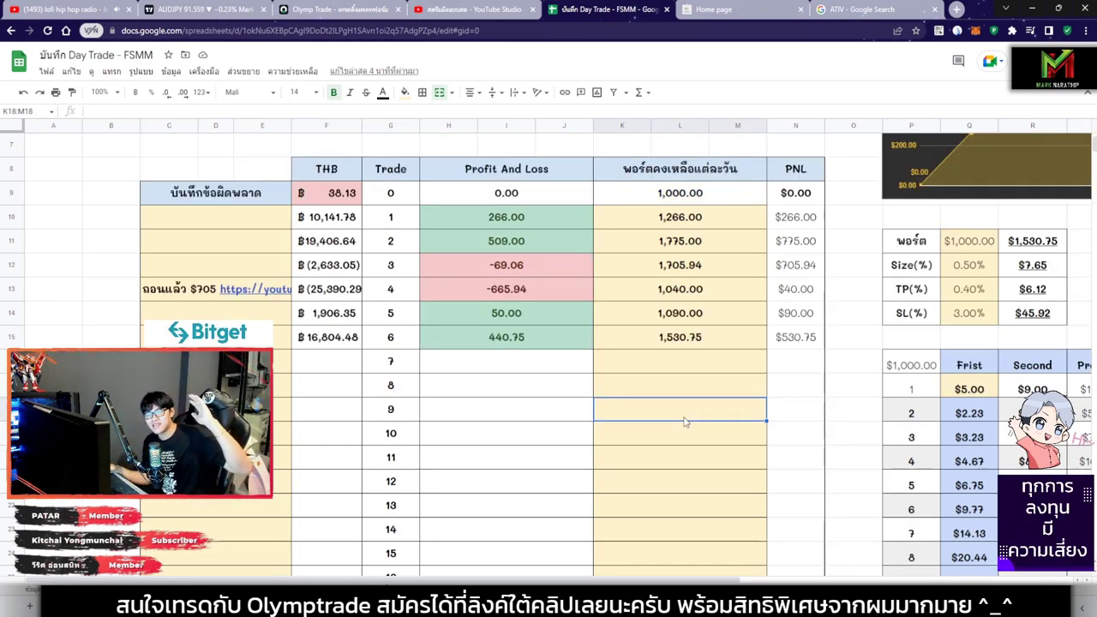
pyautogui.scroll(3, 634, 360)
pyautogui.click(562, 268)
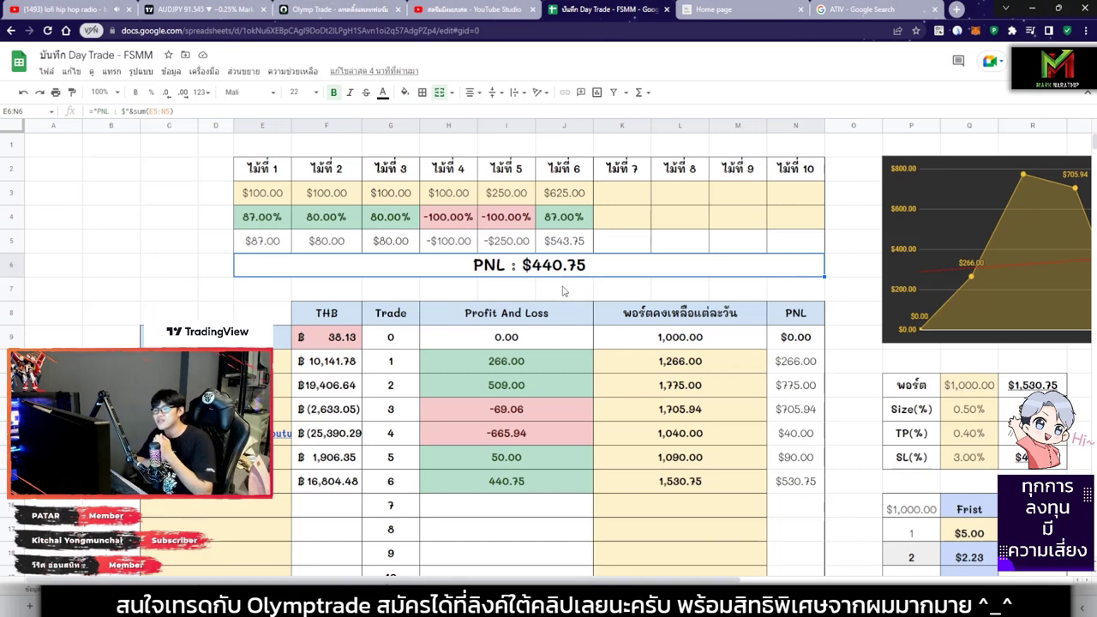